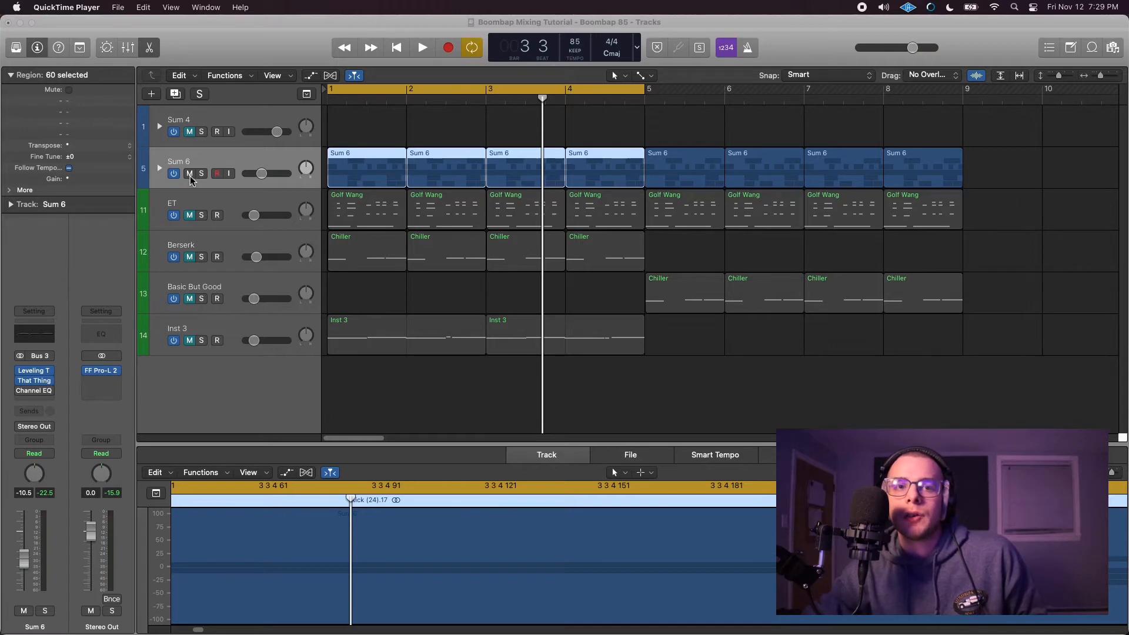
Bypass the That Thing insert on the Sum 6 drum stack and start playback of the looped section
{"action": "left_click", "coordinate": [22, 379]}
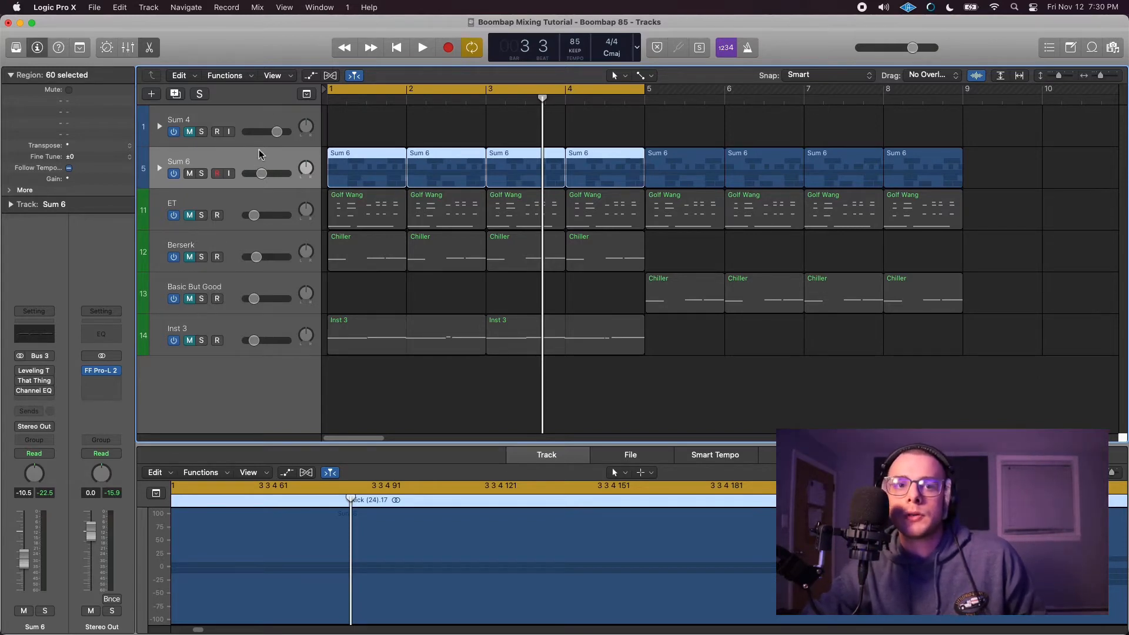
{"action": "key", "text": "space"}
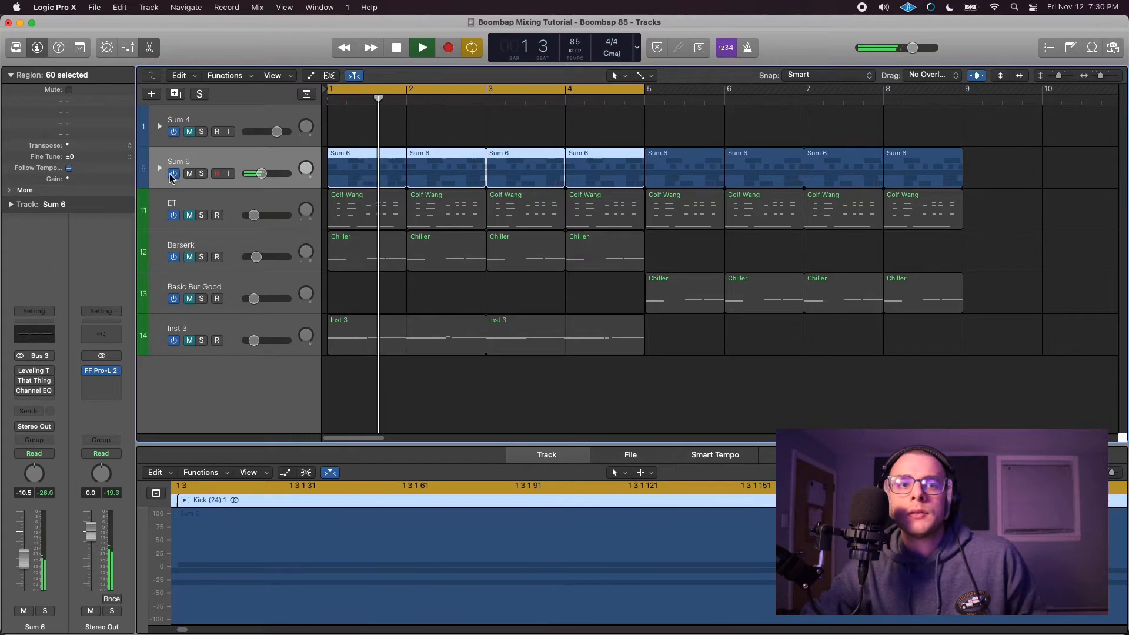
Expand the Sum 6 stack, listen to the Bpm87_Jazz Hats track briefly in solo, and collapse the stack again
{"action": "left_click", "coordinate": [160, 168]}
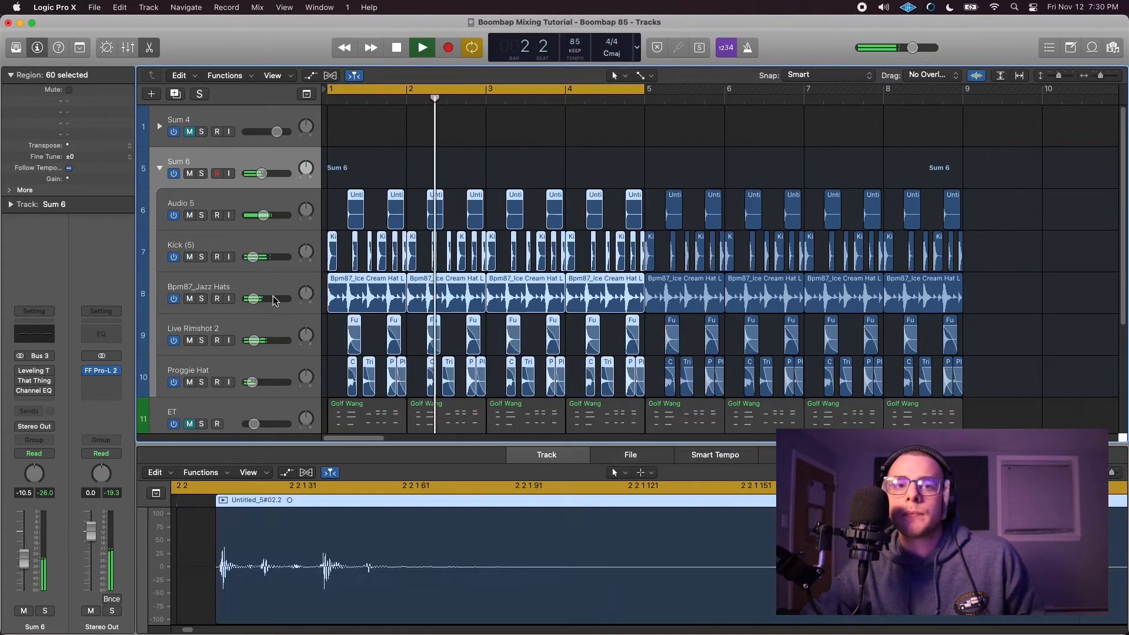
{"action": "left_click", "coordinate": [268, 292]}
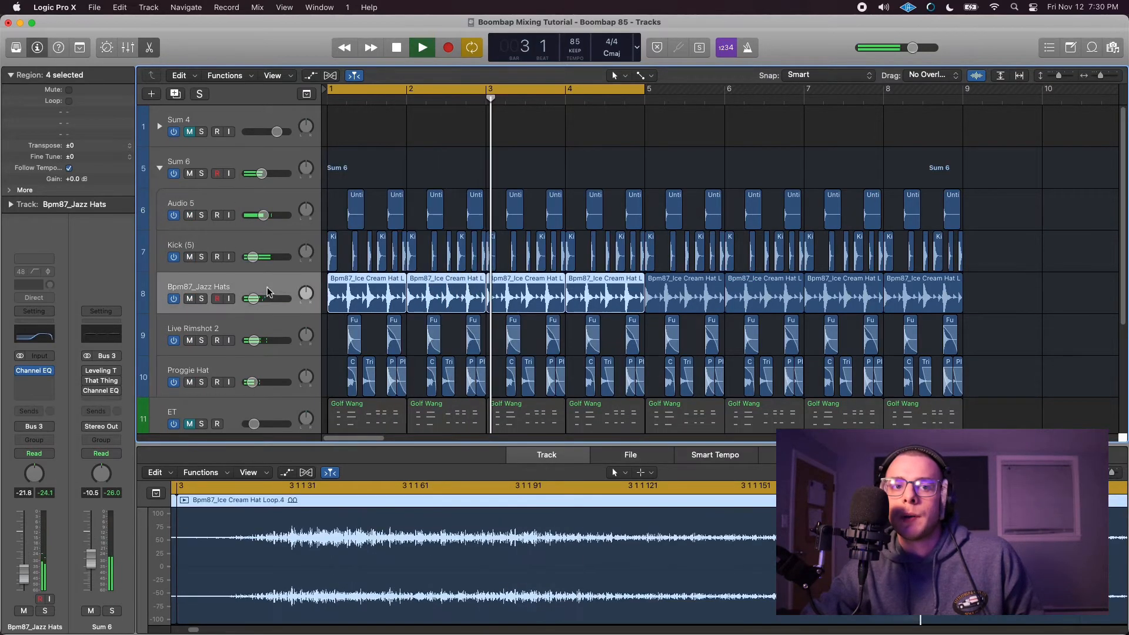
{"action": "left_click", "coordinate": [202, 299]}
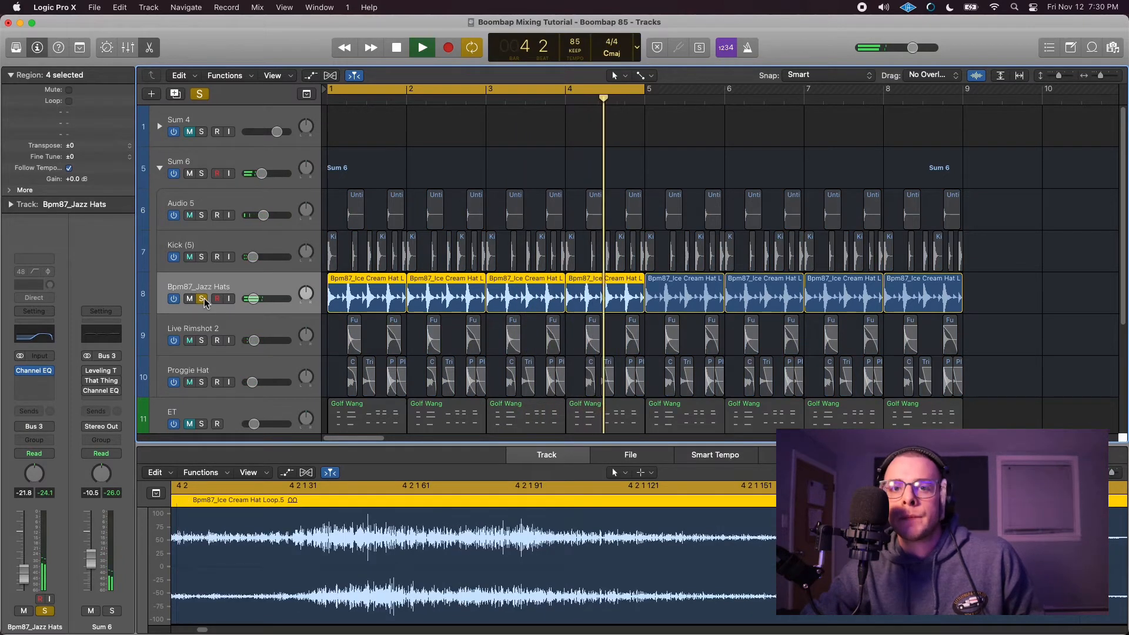
{"action": "left_click", "coordinate": [202, 298]}
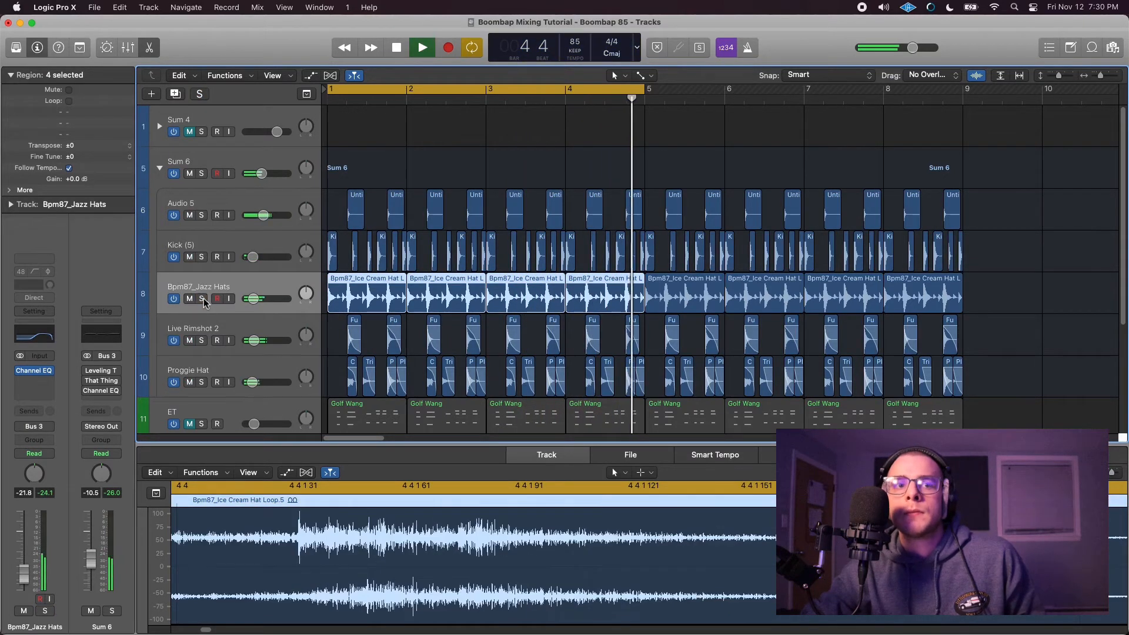
{"action": "left_click", "coordinate": [161, 168]}
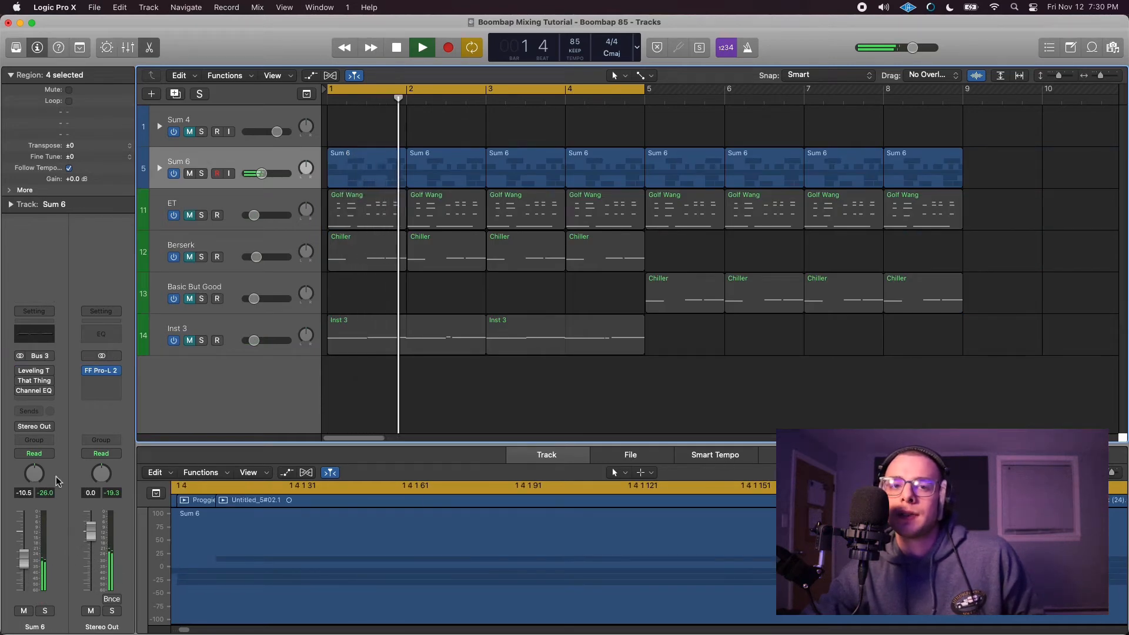
Turn on the Leveling Tool on Sum 6 and review its compression settings and output meter during playback
{"action": "mouse_move", "coordinate": [25, 377]}
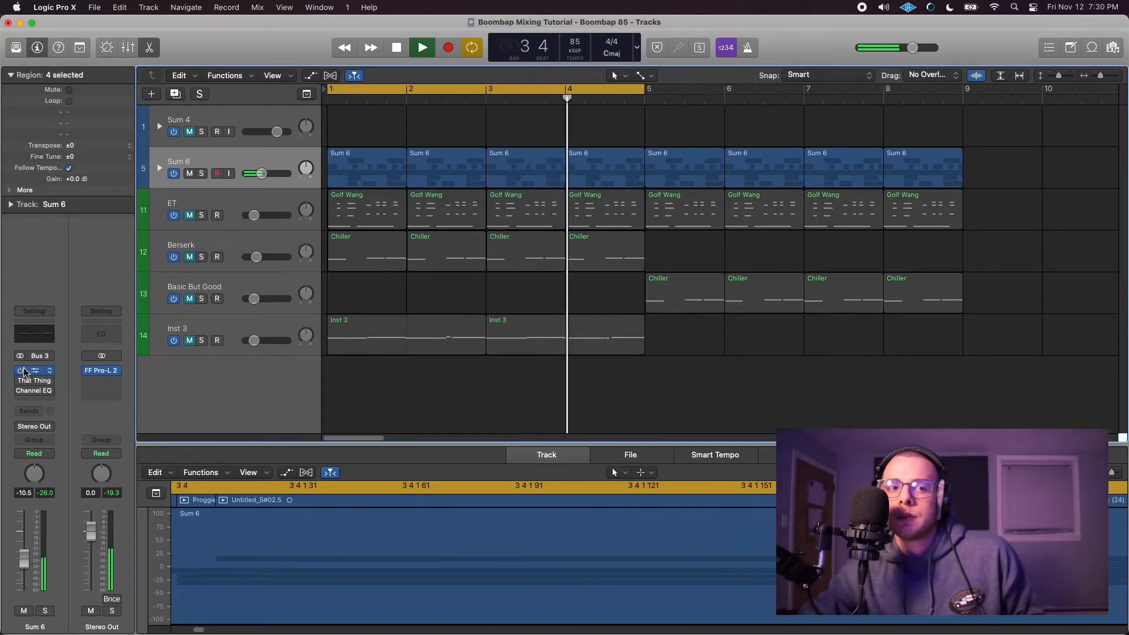
{"action": "left_click", "coordinate": [26, 372]}
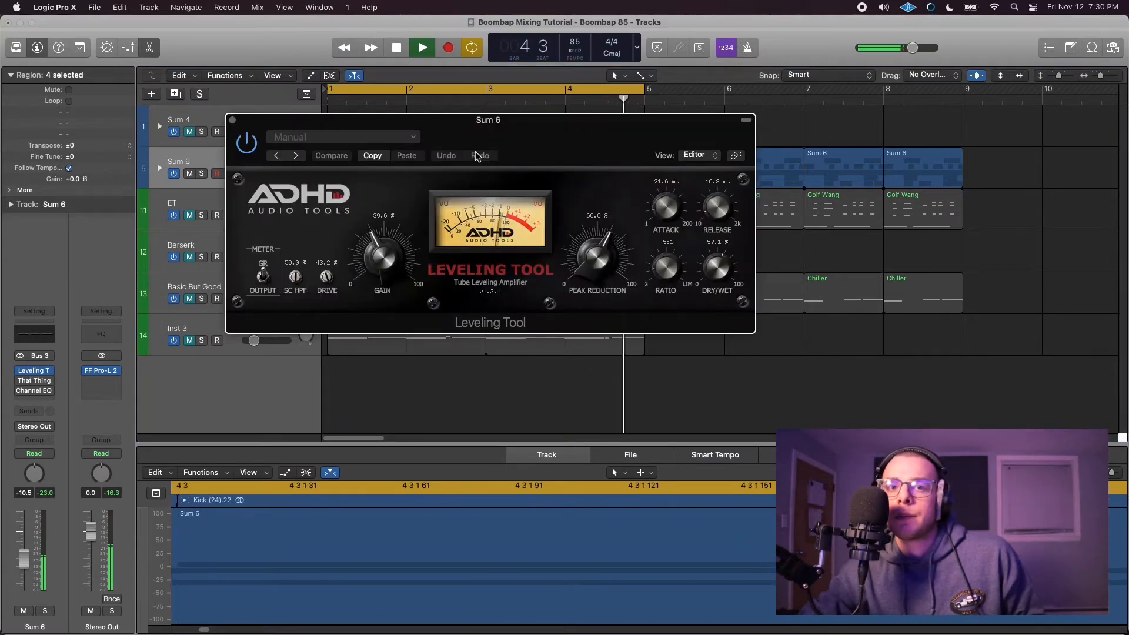
{"action": "left_click_drag", "start_coordinate": [564, 161], "coordinate": [632, 169]}
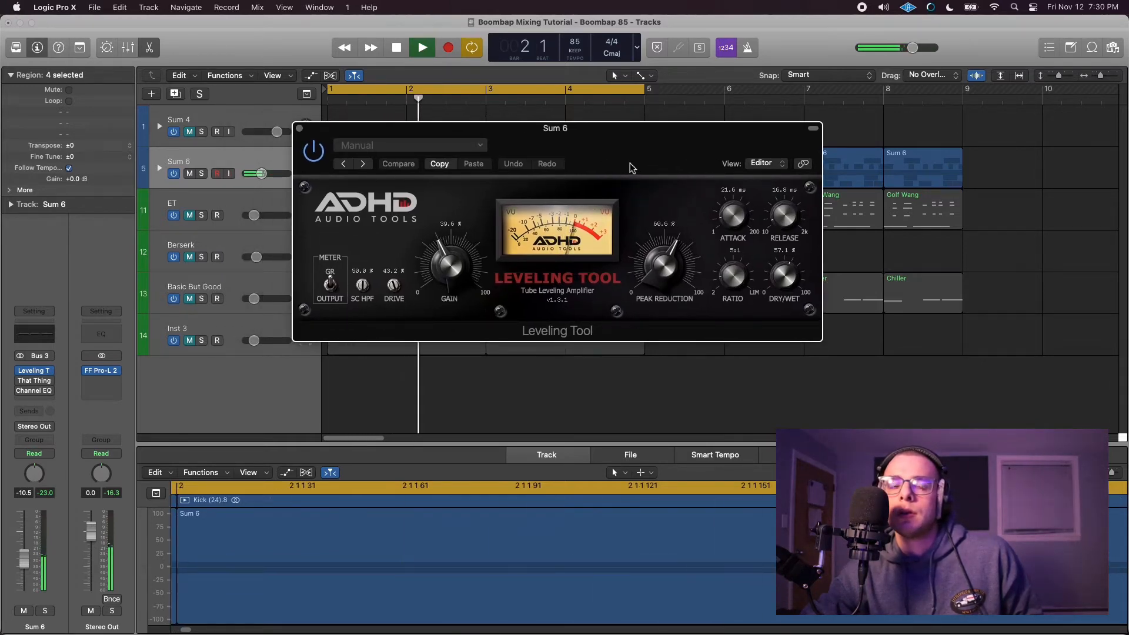
{"action": "left_click_drag", "start_coordinate": [619, 169], "coordinate": [662, 169]}
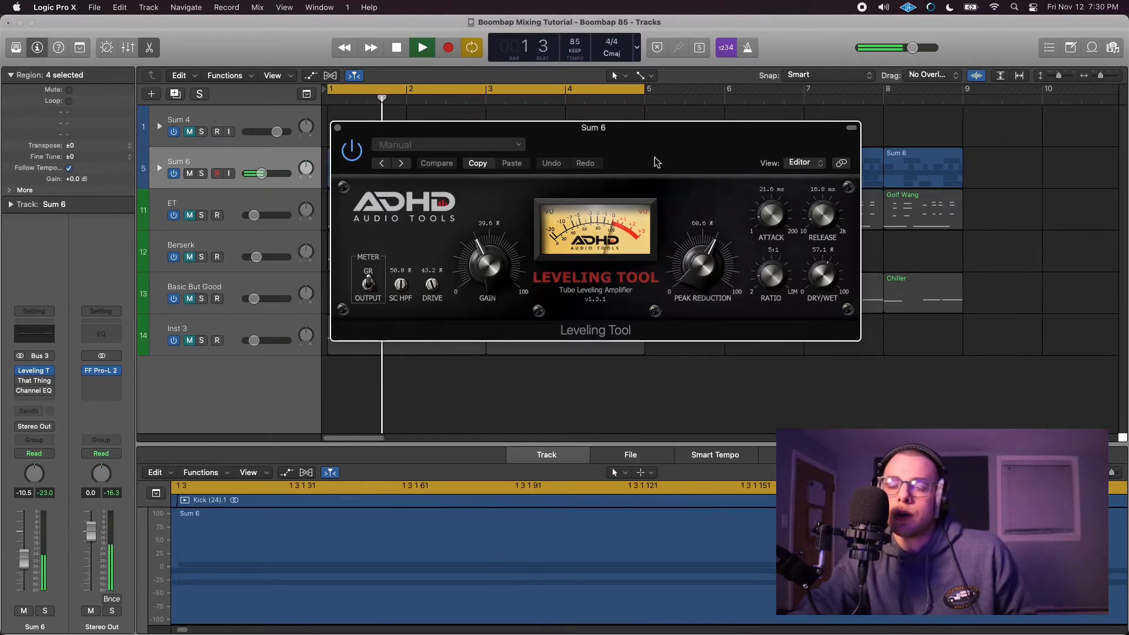
{"action": "left_click_drag", "start_coordinate": [647, 152], "coordinate": [716, 159]}
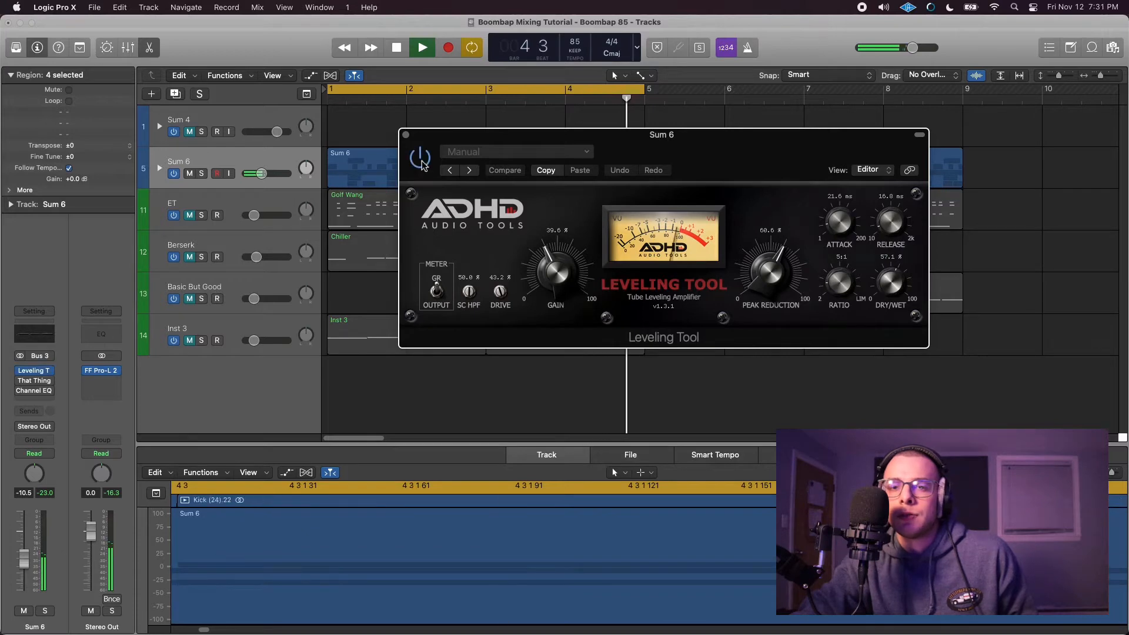
{"action": "left_click_drag", "start_coordinate": [426, 142], "coordinate": [430, 160]}
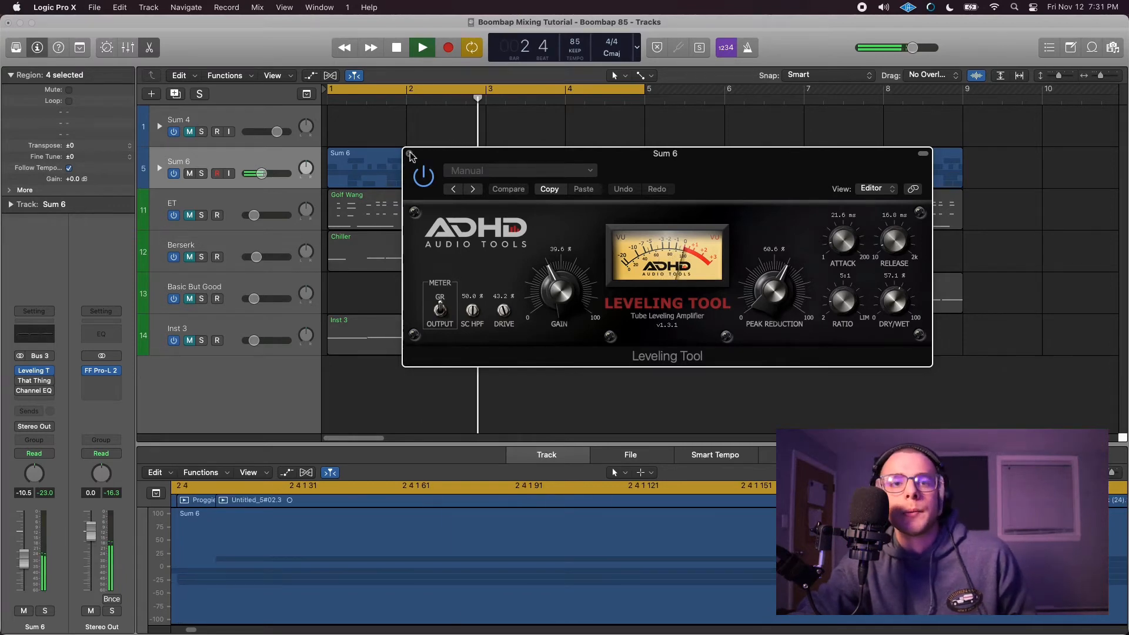
{"action": "left_click_drag", "start_coordinate": [410, 150], "coordinate": [386, 152]}
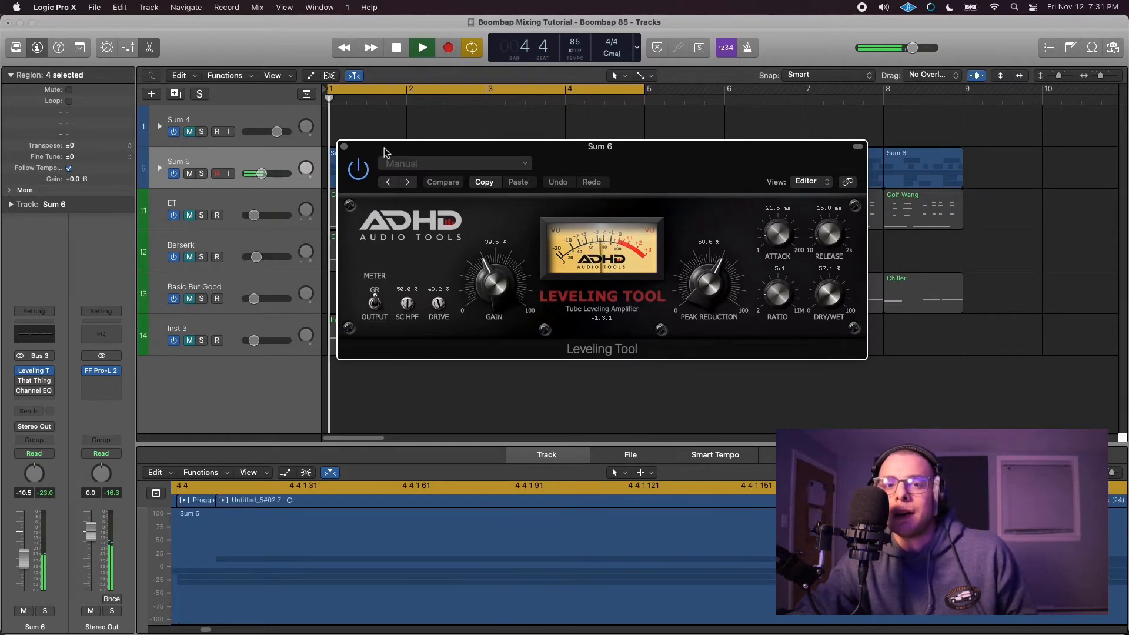
{"action": "left_click_drag", "start_coordinate": [645, 164], "coordinate": [640, 149]}
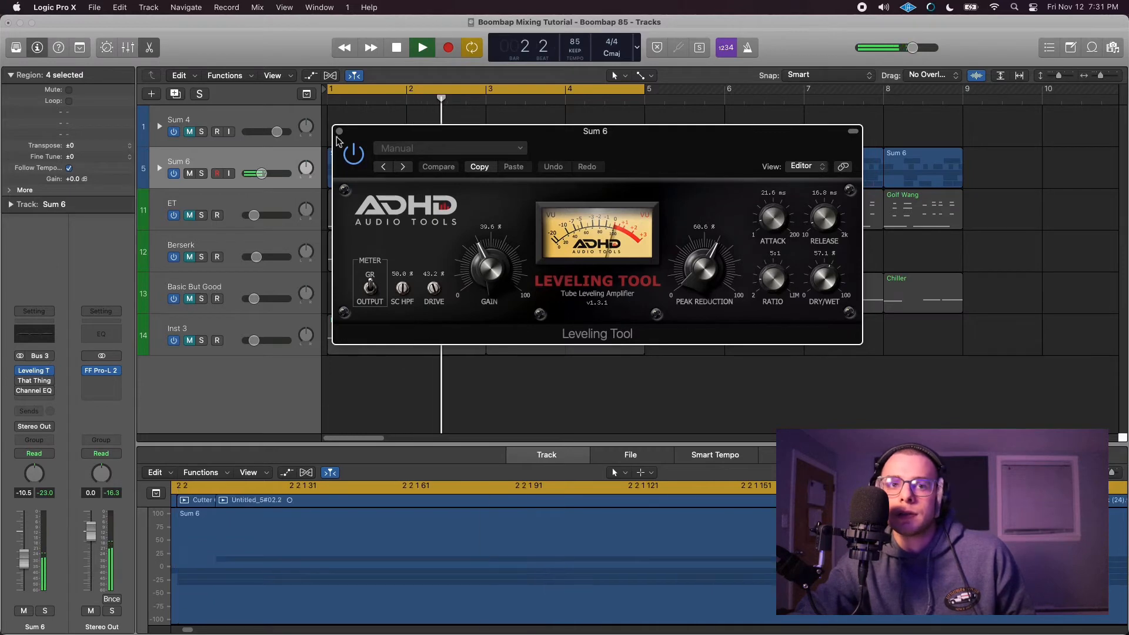
{"action": "left_click_drag", "start_coordinate": [367, 133], "coordinate": [355, 131]}
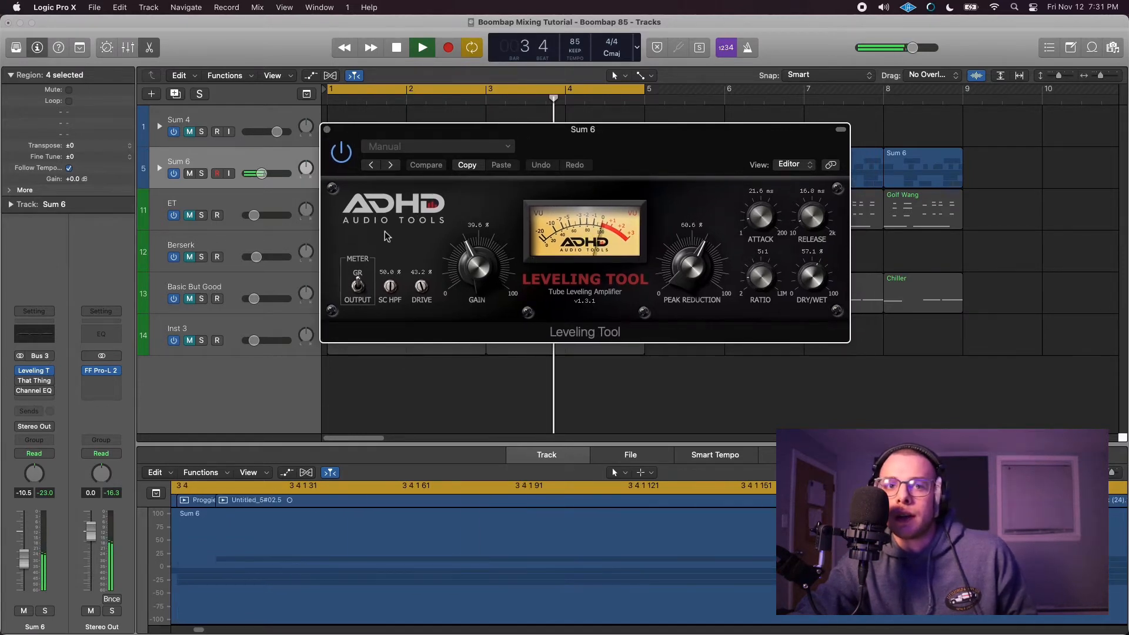
{"action": "left_click", "coordinate": [327, 129]}
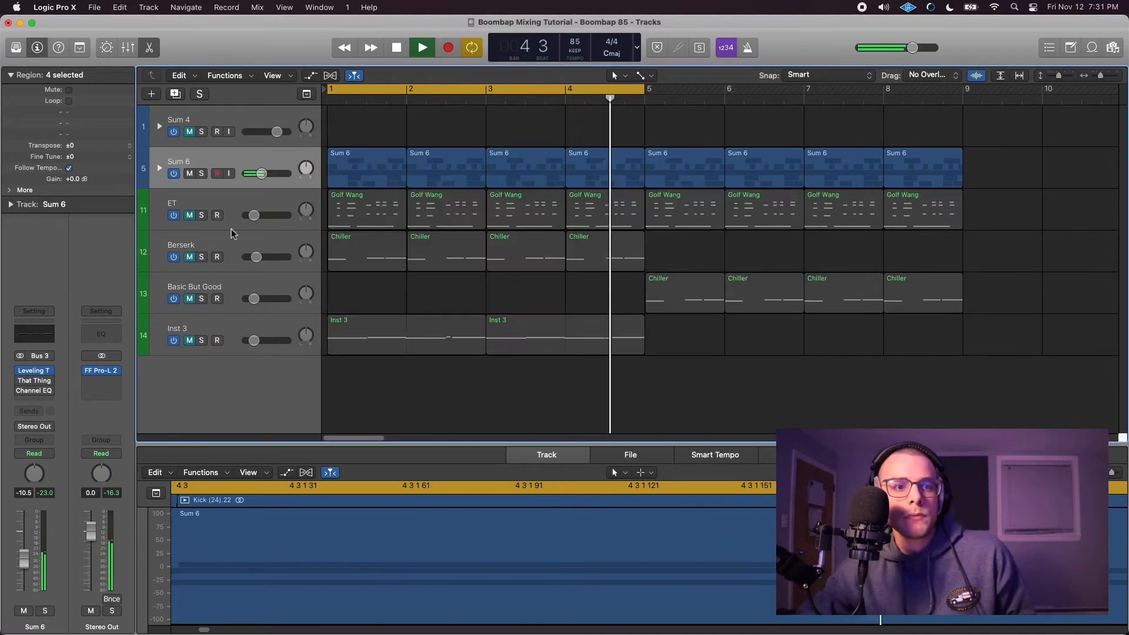
Turn on the That Thing plug-in on Sum 6 and review its chorus, noise and filter sections
{"action": "left_click", "coordinate": [21, 381]}
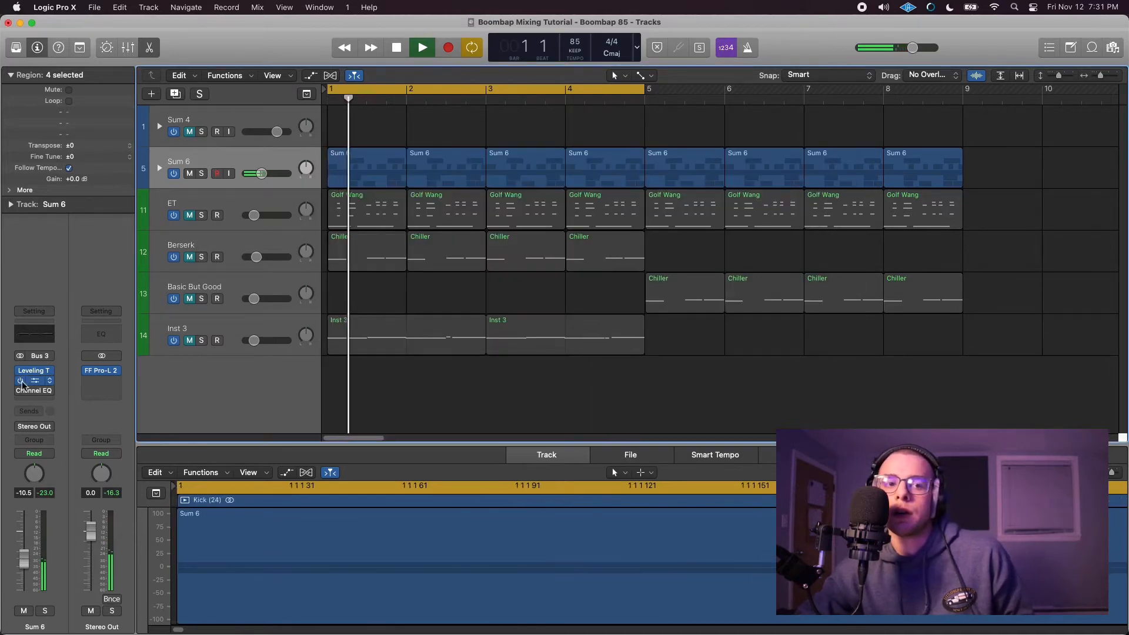
{"action": "left_click", "coordinate": [31, 382]}
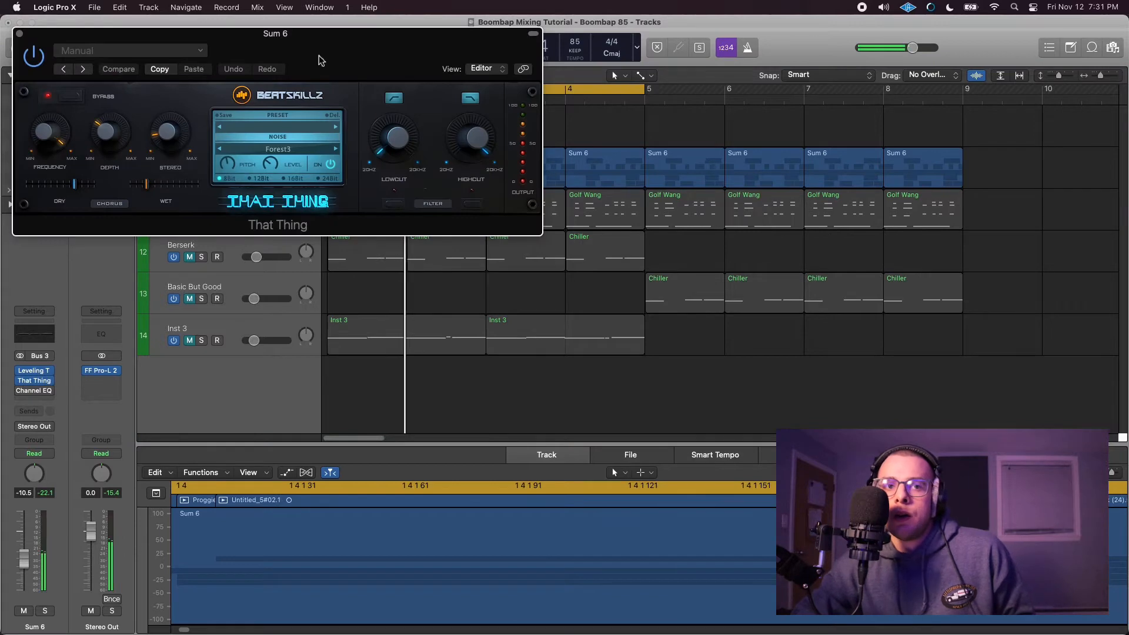
{"action": "left_click_drag", "start_coordinate": [320, 55], "coordinate": [609, 97]}
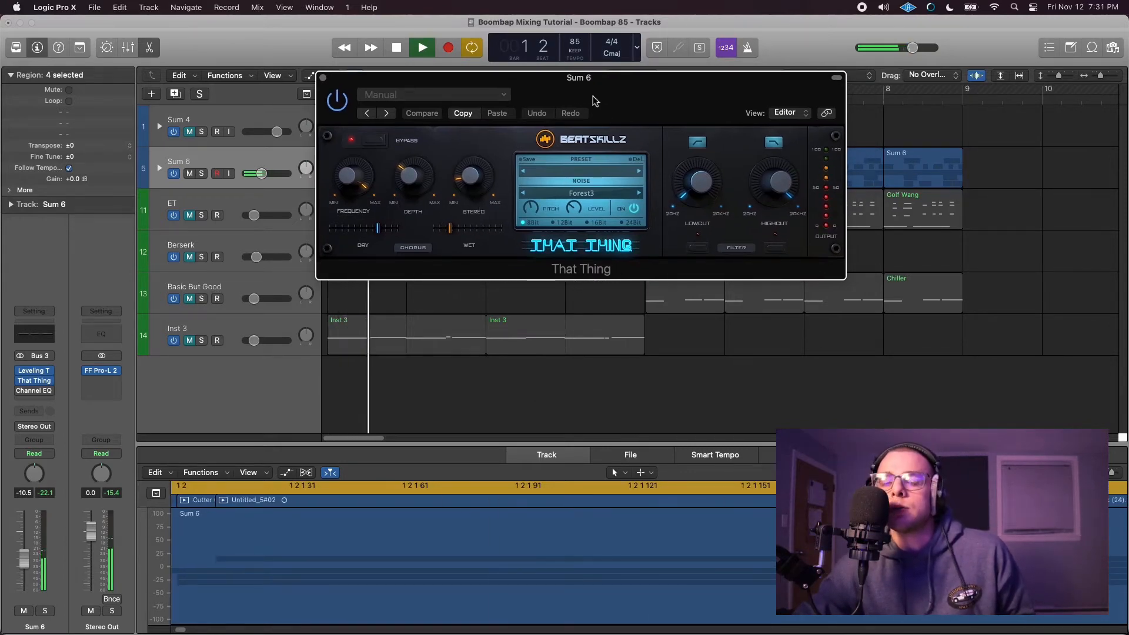
{"action": "left_click_drag", "start_coordinate": [593, 97], "coordinate": [635, 111]}
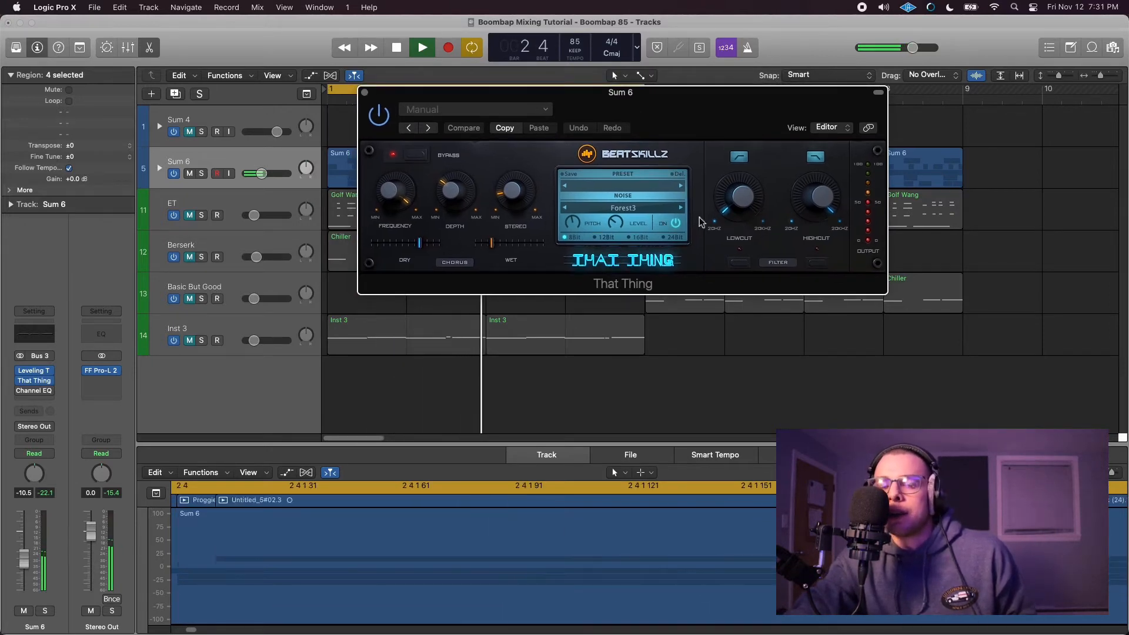
{"action": "left_click_drag", "start_coordinate": [471, 113], "coordinate": [491, 152]}
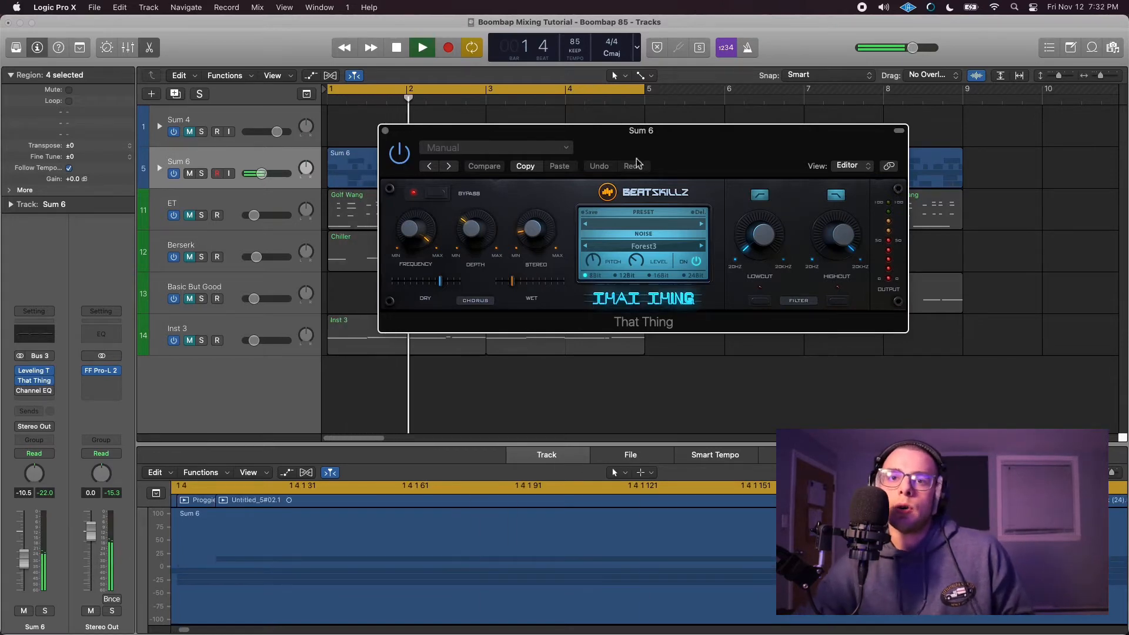
{"action": "left_click_drag", "start_coordinate": [689, 148], "coordinate": [667, 107]}
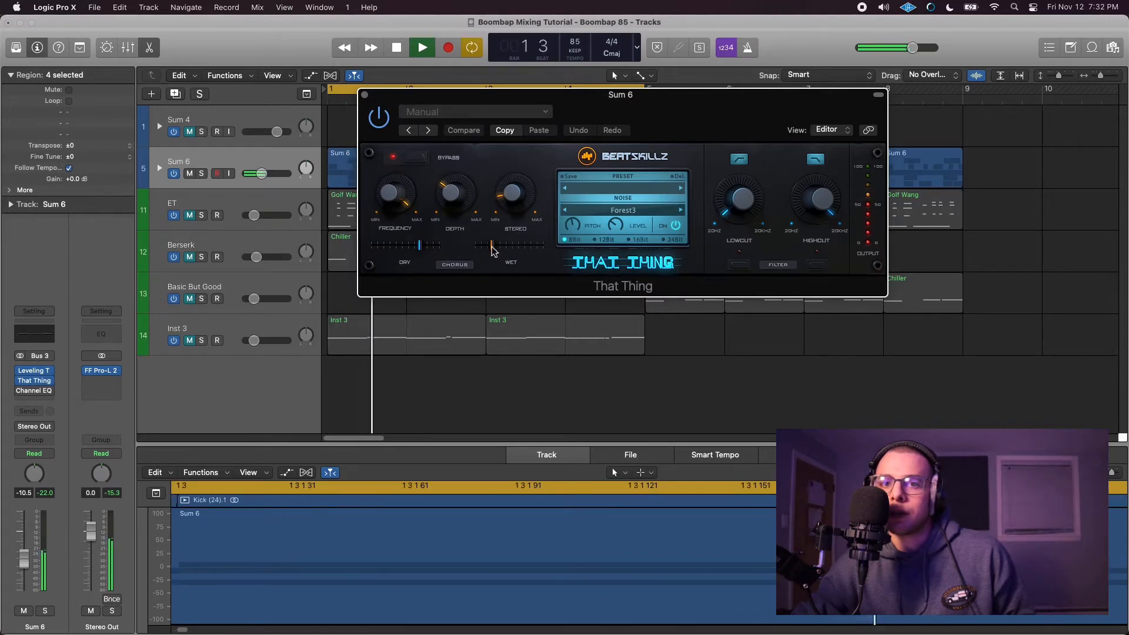
Audition stronger chorus Wet and Stereo amounts in That Thing, and settle the Wet level at about a third
{"action": "mouse_move", "coordinate": [495, 248]}
{"action": "left_mouse_down"}
{"action": "mouse_move", "coordinate": [558, 260]}
{"action": "mouse_move", "coordinate": [550, 254]}
{"action": "left_mouse_up"}
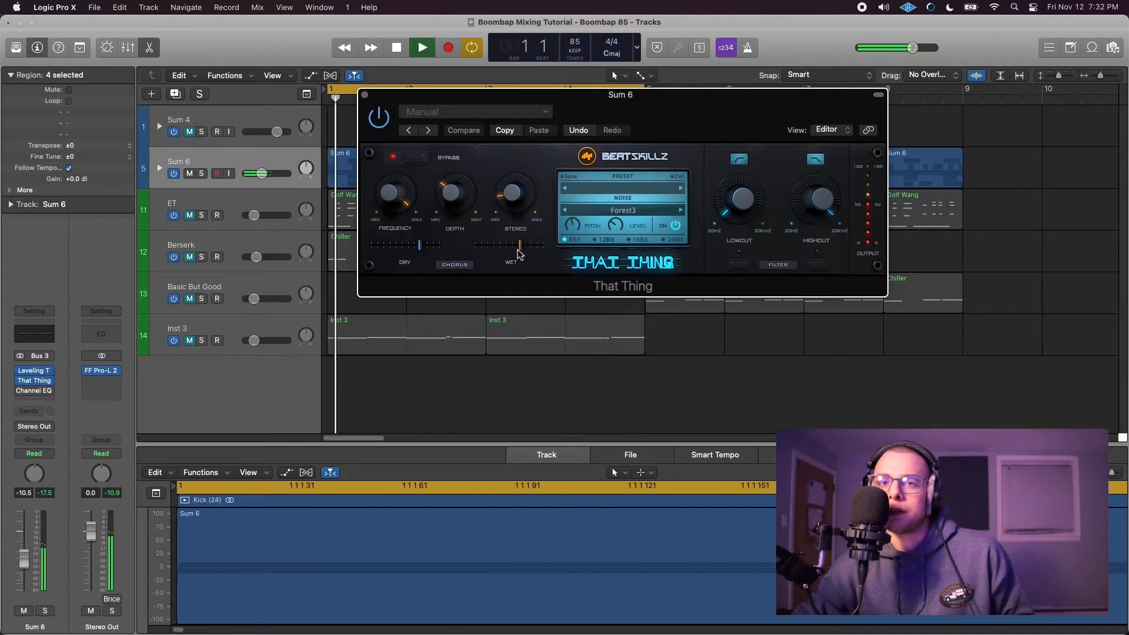
{"action": "left_click_drag", "start_coordinate": [527, 253], "coordinate": [521, 254]}
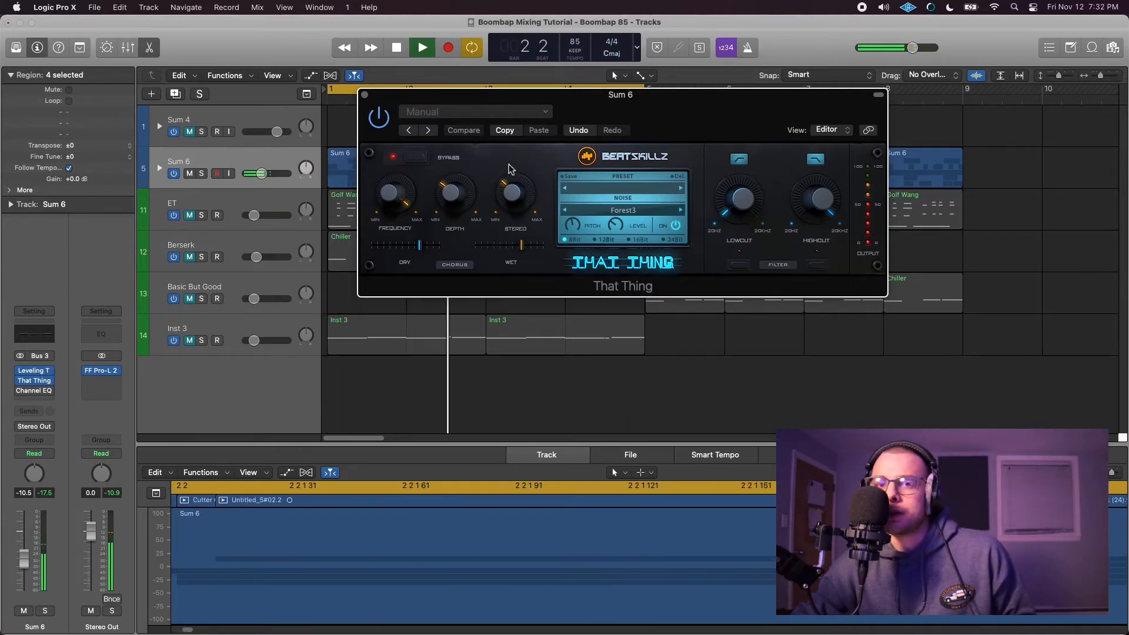
{"action": "left_click_drag", "start_coordinate": [509, 164], "coordinate": [502, 72]}
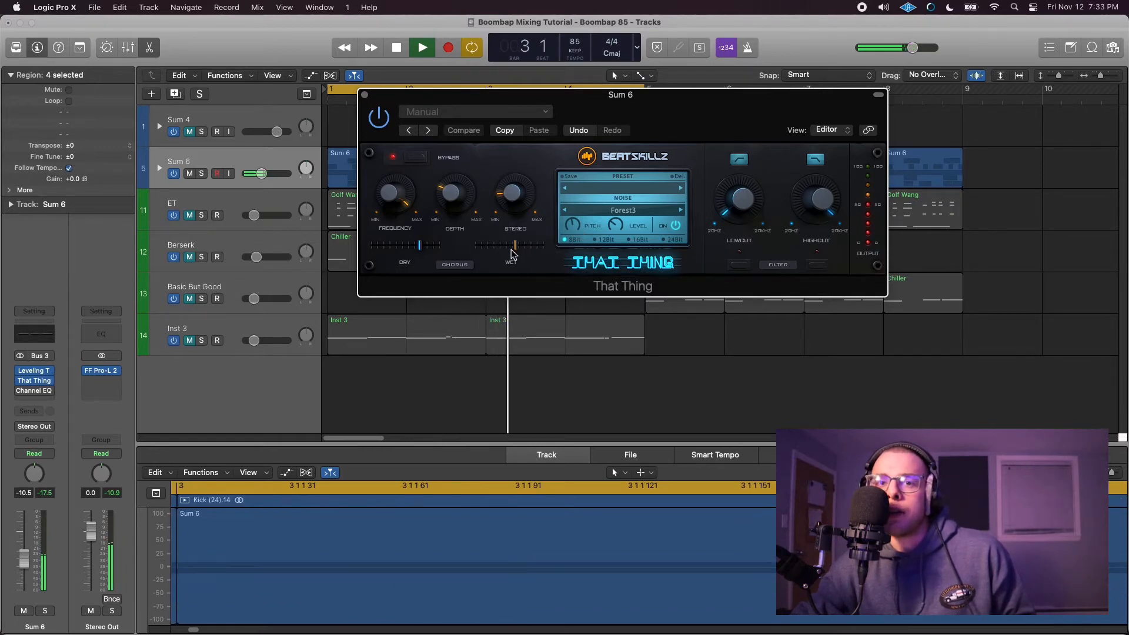
{"action": "left_click_drag", "start_coordinate": [511, 254], "coordinate": [495, 257]}
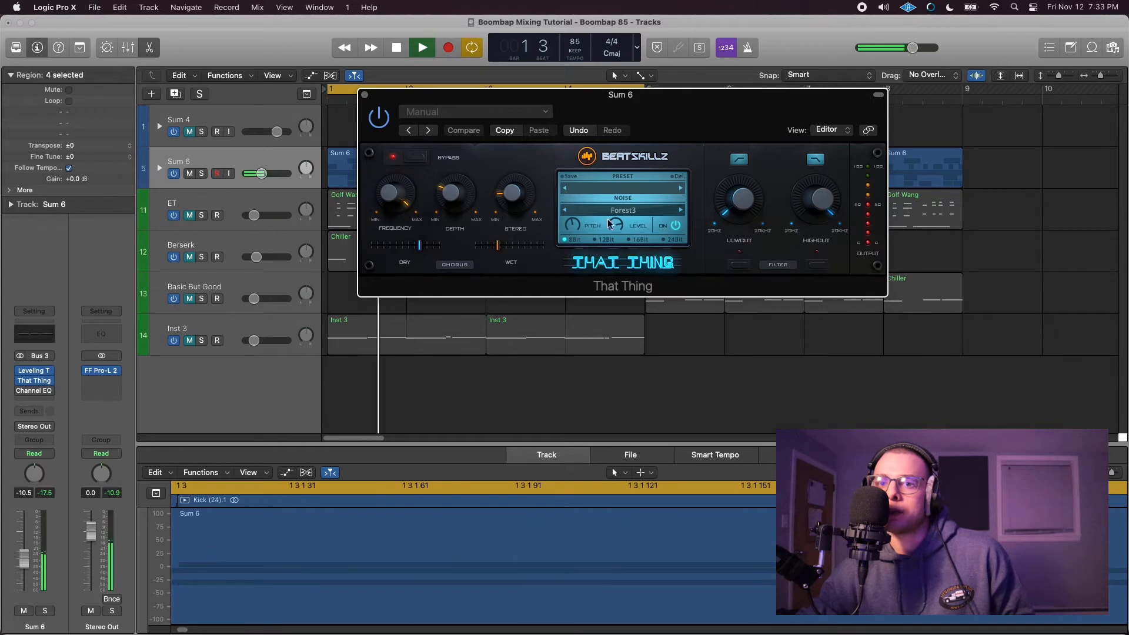
Audition the factory noises Radio_Tuning_Chatter, Birds_&_Bees and Cafe_Ambience in That Thing, and return the noise selection to Forest3
{"action": "left_click", "coordinate": [635, 214]}
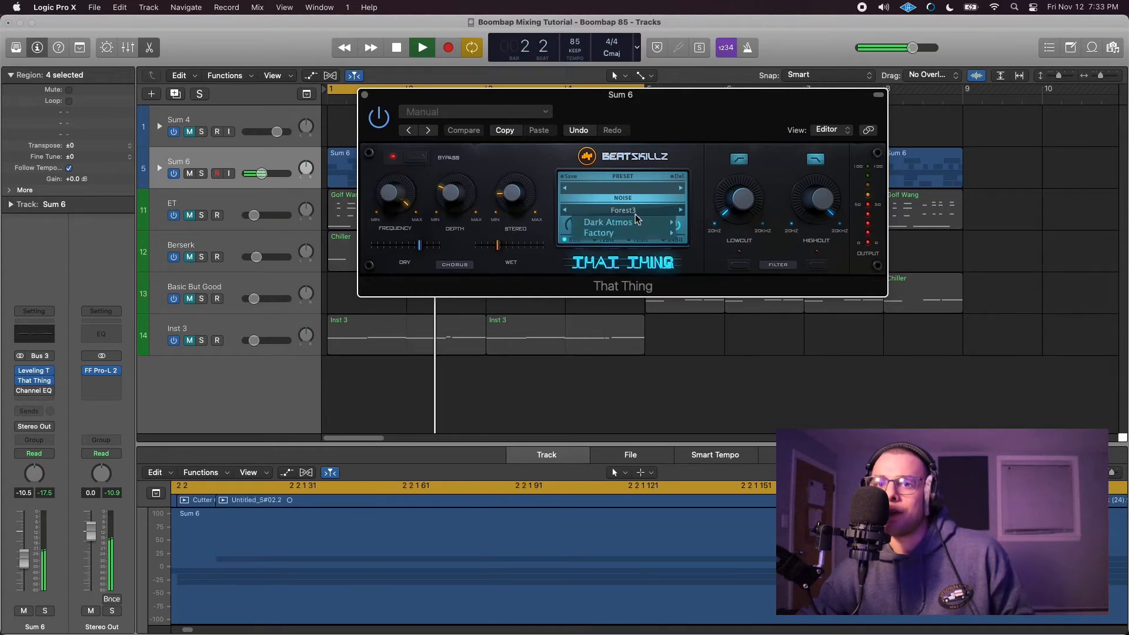
{"action": "mouse_move", "coordinate": [642, 232]}
{"action": "left_click", "coordinate": [752, 294]}
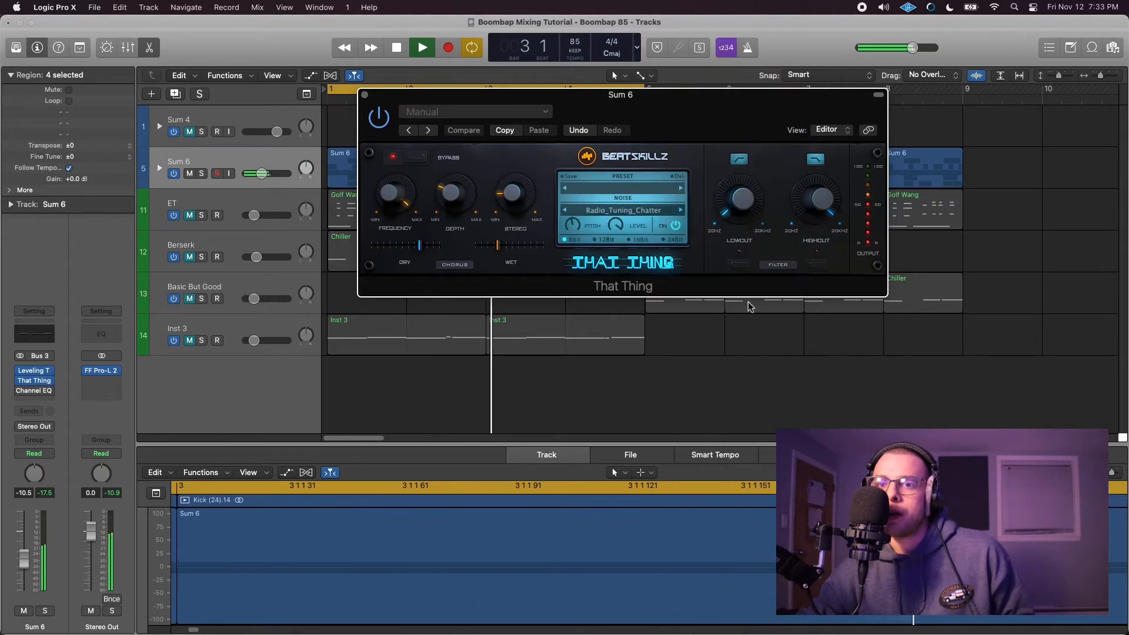
{"action": "left_click", "coordinate": [654, 215]}
{"action": "mouse_move", "coordinate": [664, 233]}
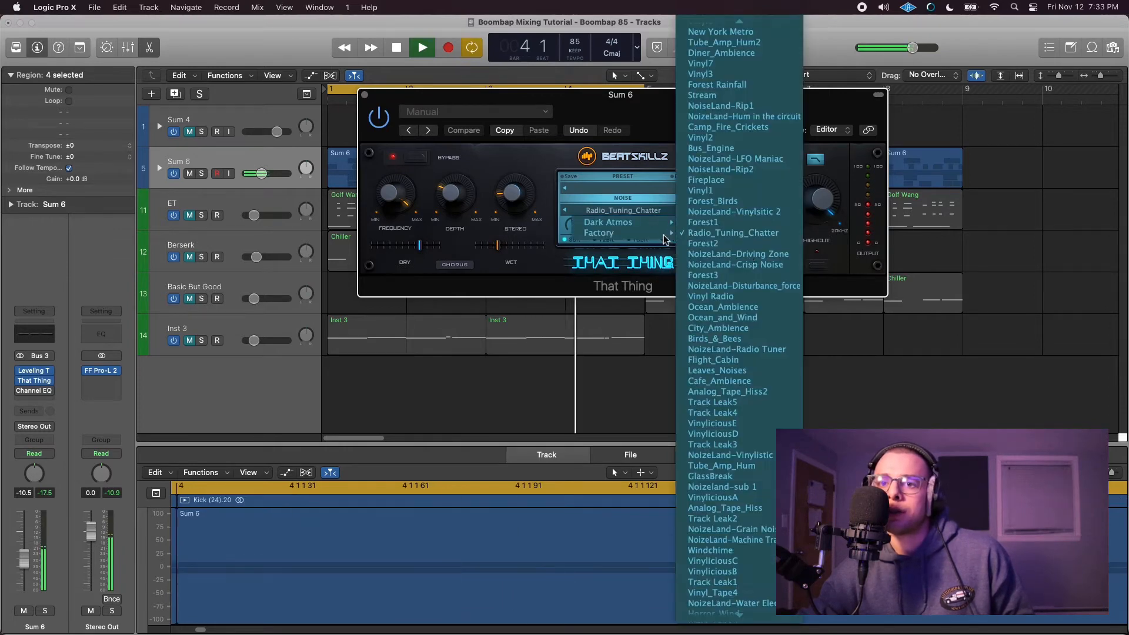
{"action": "left_click", "coordinate": [747, 340]}
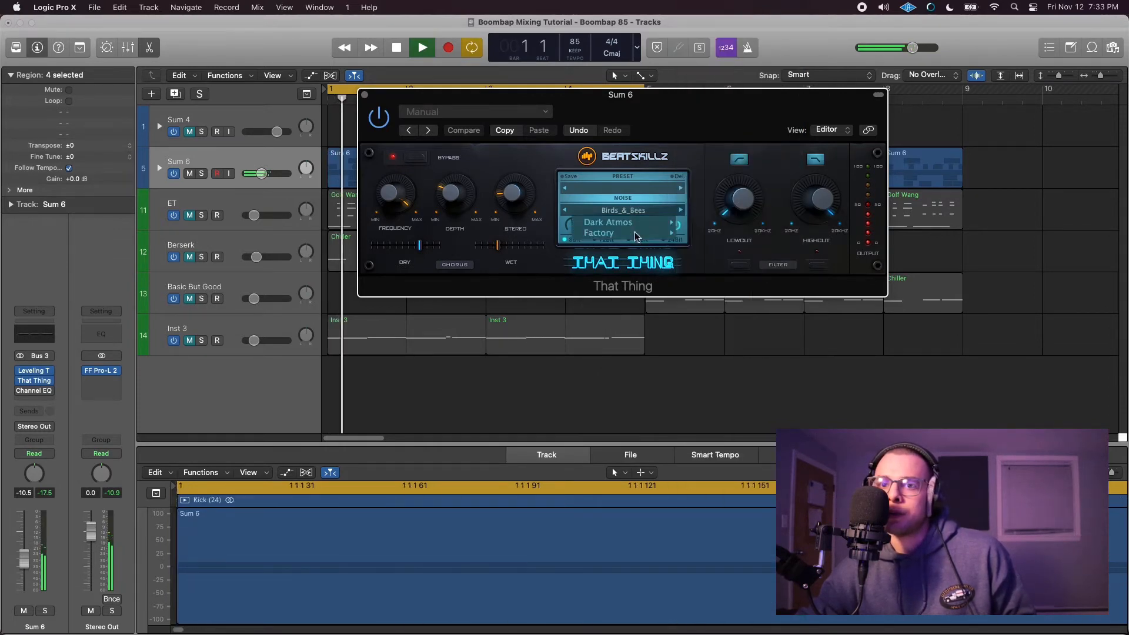
{"action": "mouse_move", "coordinate": [636, 234]}
{"action": "left_click", "coordinate": [729, 277]}
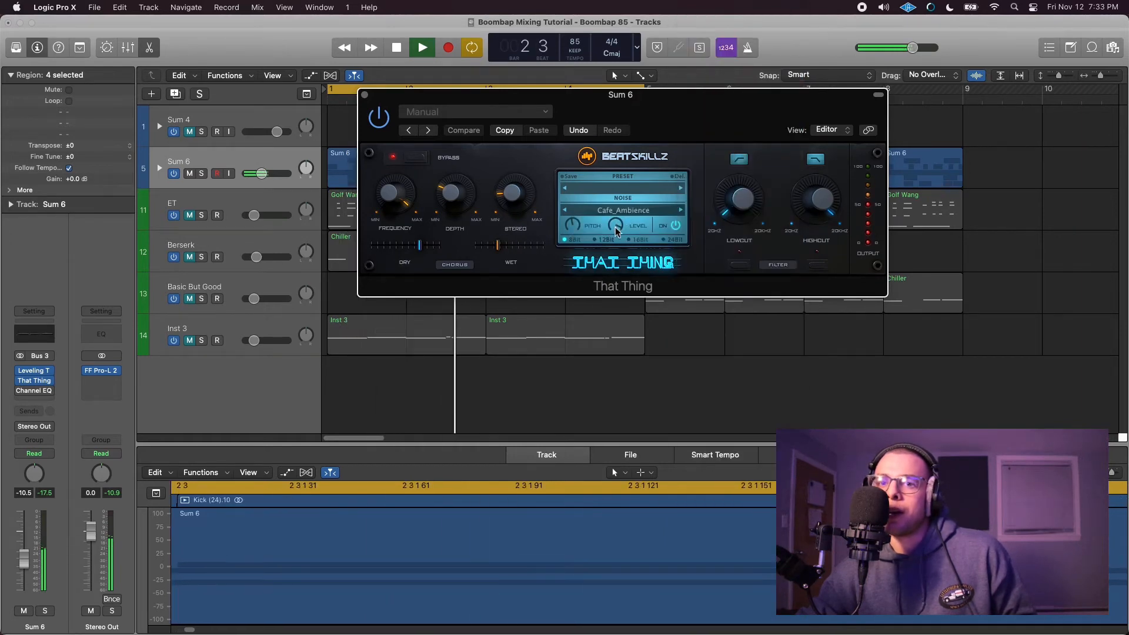
{"action": "left_click", "coordinate": [623, 207]}
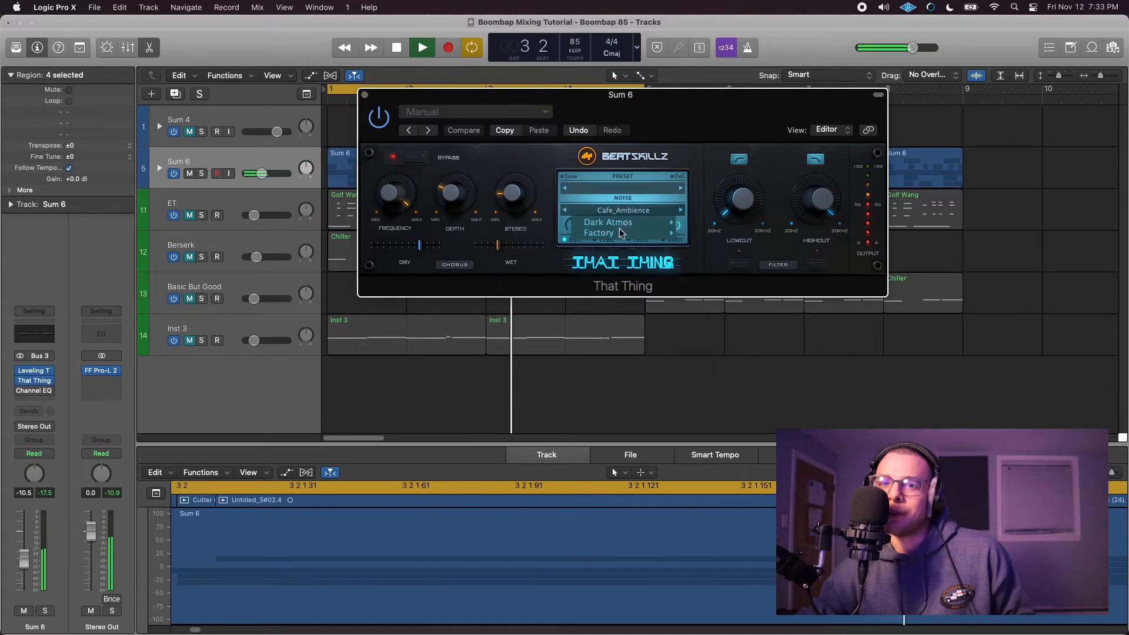
{"action": "mouse_move", "coordinate": [619, 230]}
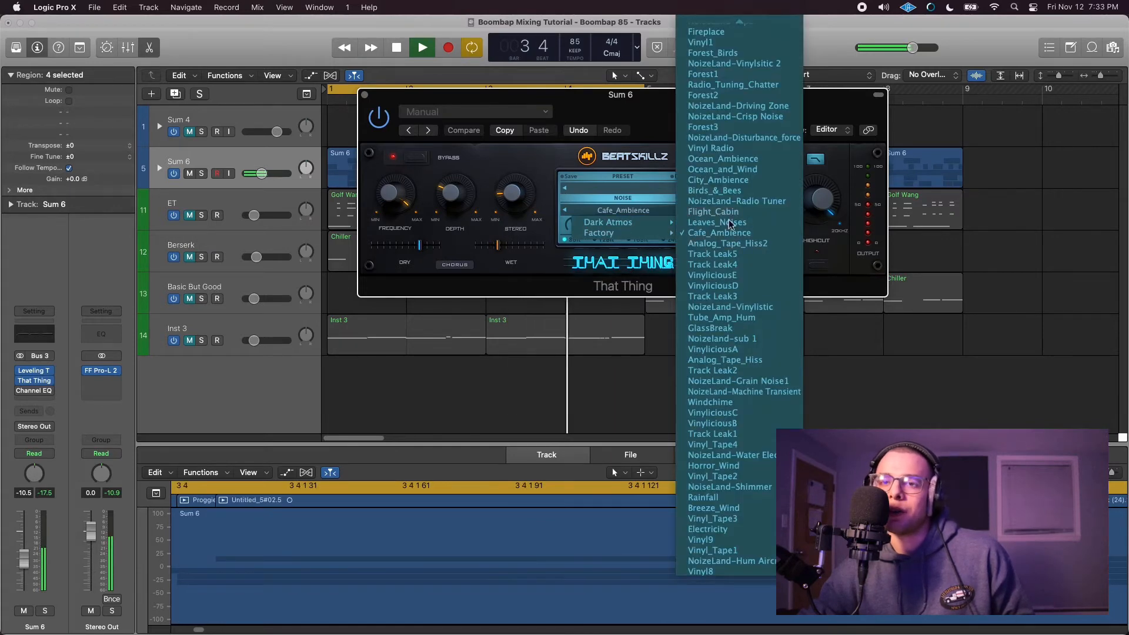
{"action": "left_click", "coordinate": [729, 129]}
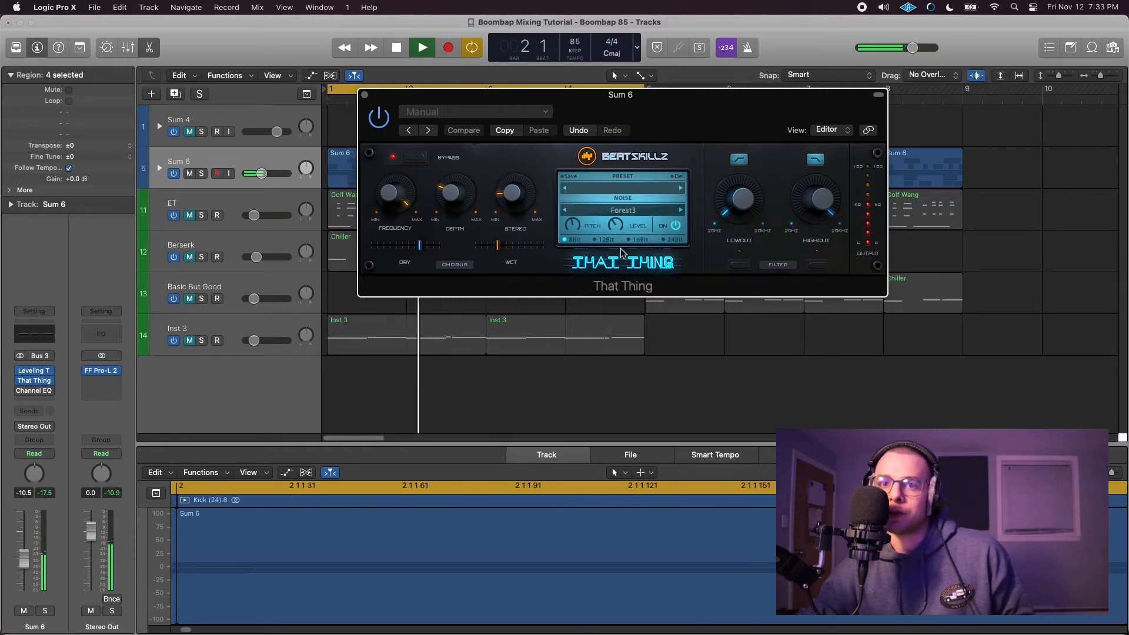
Audition the factory noise Vinyl1 in That Thing, and return the noise selection to Forest3
{"action": "left_click", "coordinate": [635, 217]}
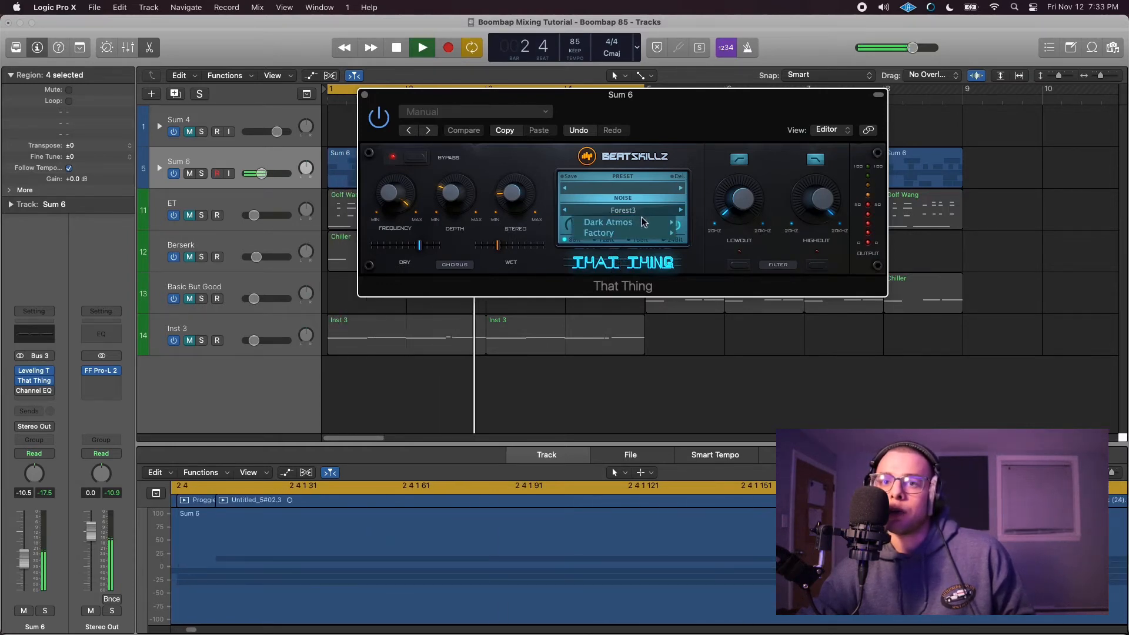
{"action": "mouse_move", "coordinate": [633, 238]}
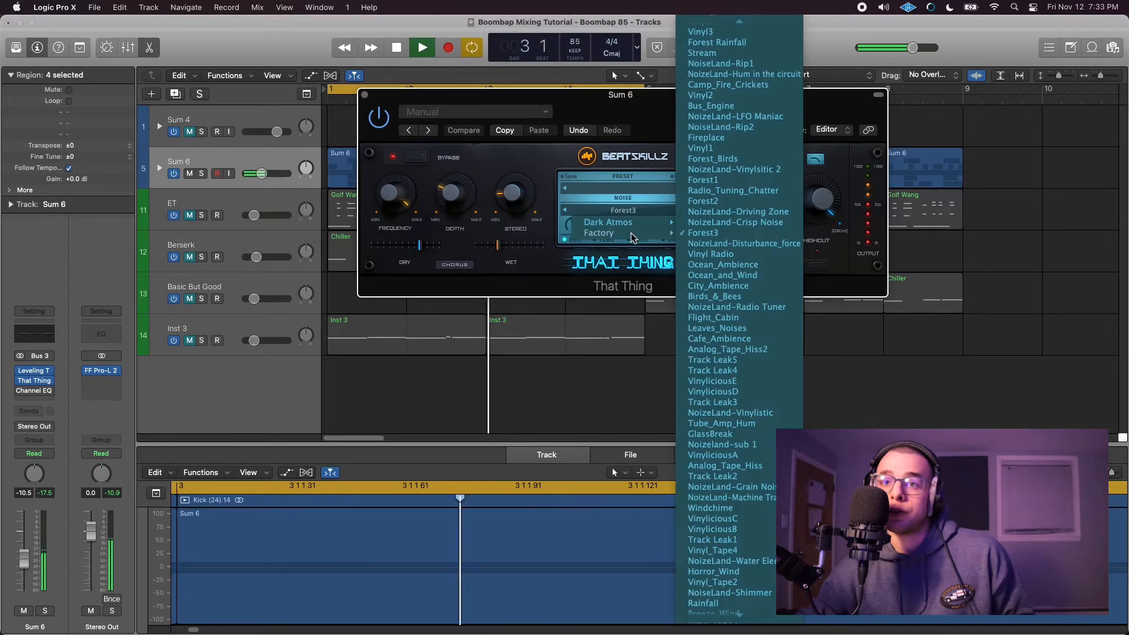
{"action": "left_click", "coordinate": [703, 148]}
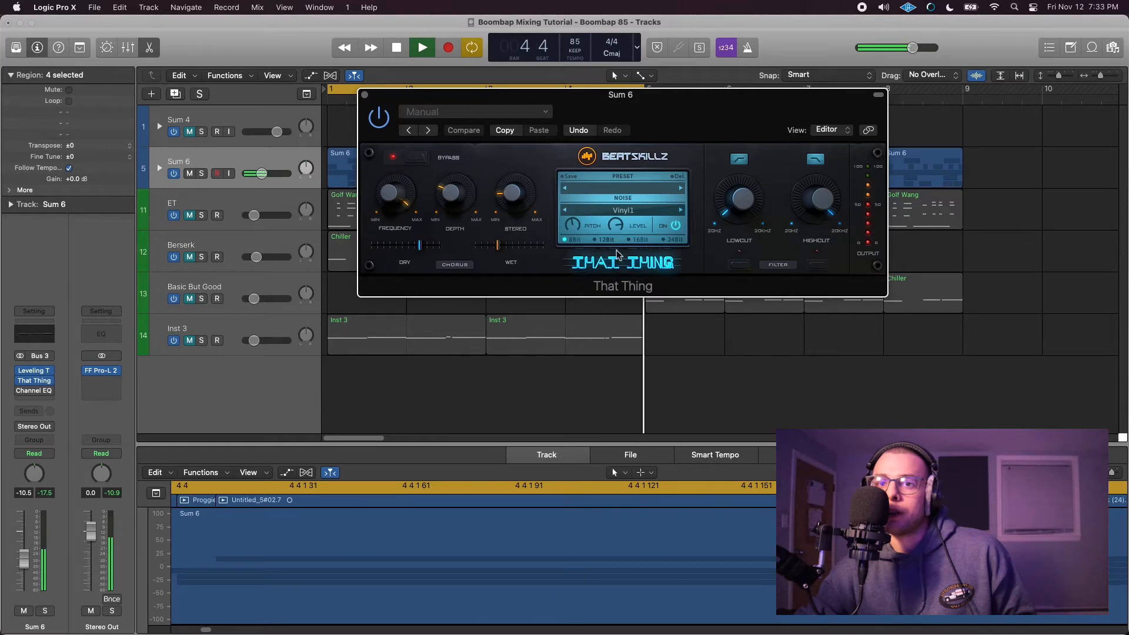
{"action": "left_click", "coordinate": [630, 226]}
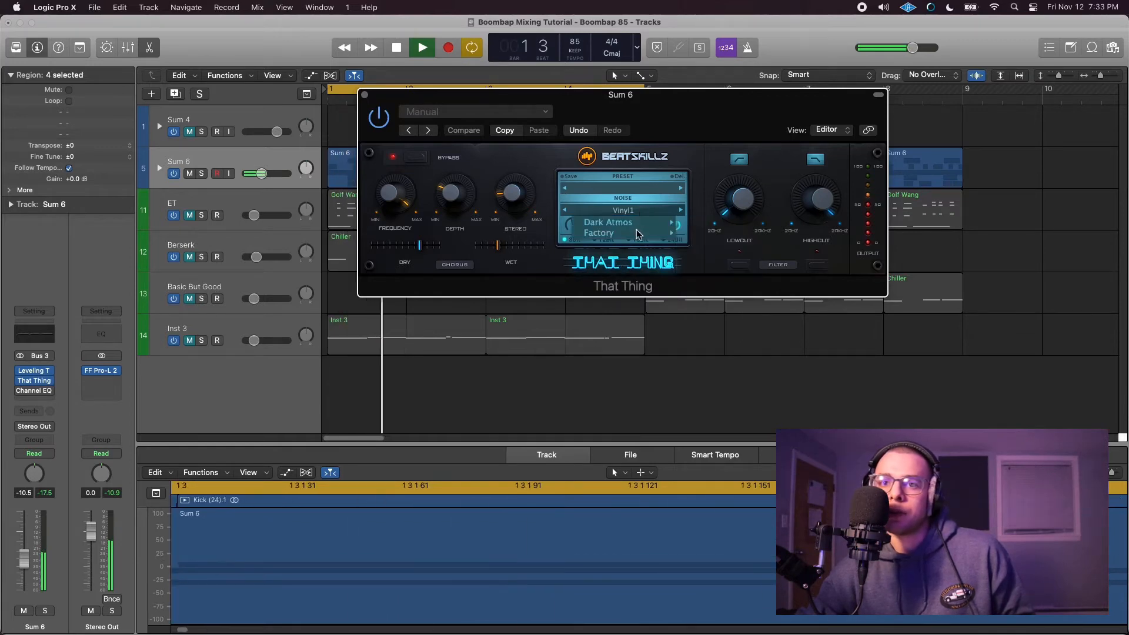
{"action": "mouse_move", "coordinate": [638, 233]}
{"action": "left_click", "coordinate": [719, 319]}
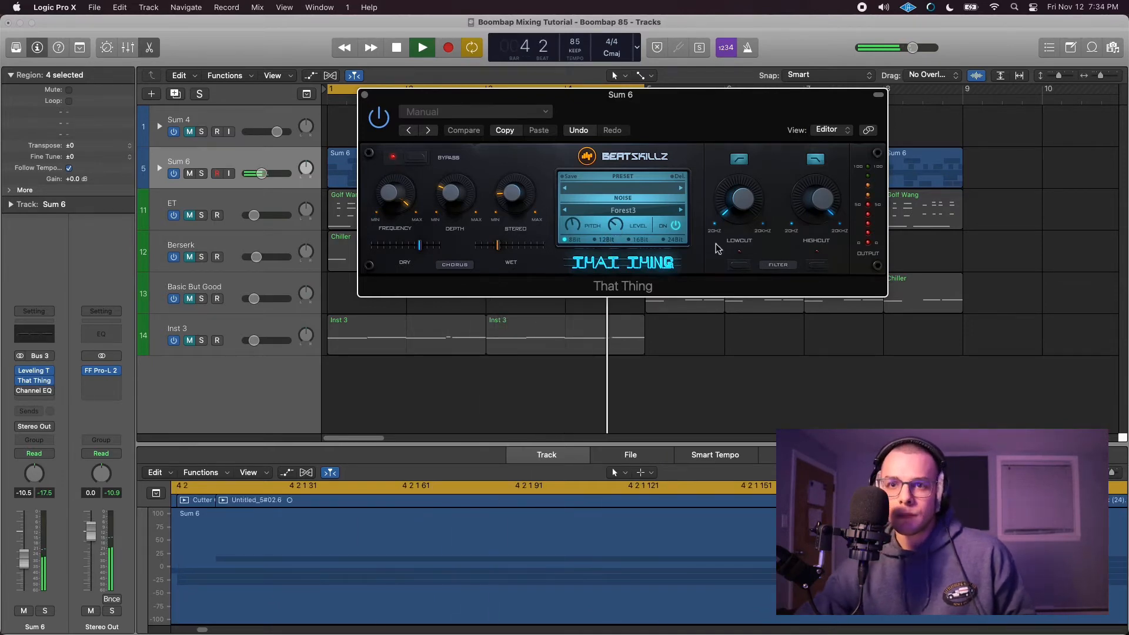
Try the high-cut filter in That Thing, switch on the low-cut filter, and close the plug-in window
{"action": "left_click", "coordinate": [817, 268]}
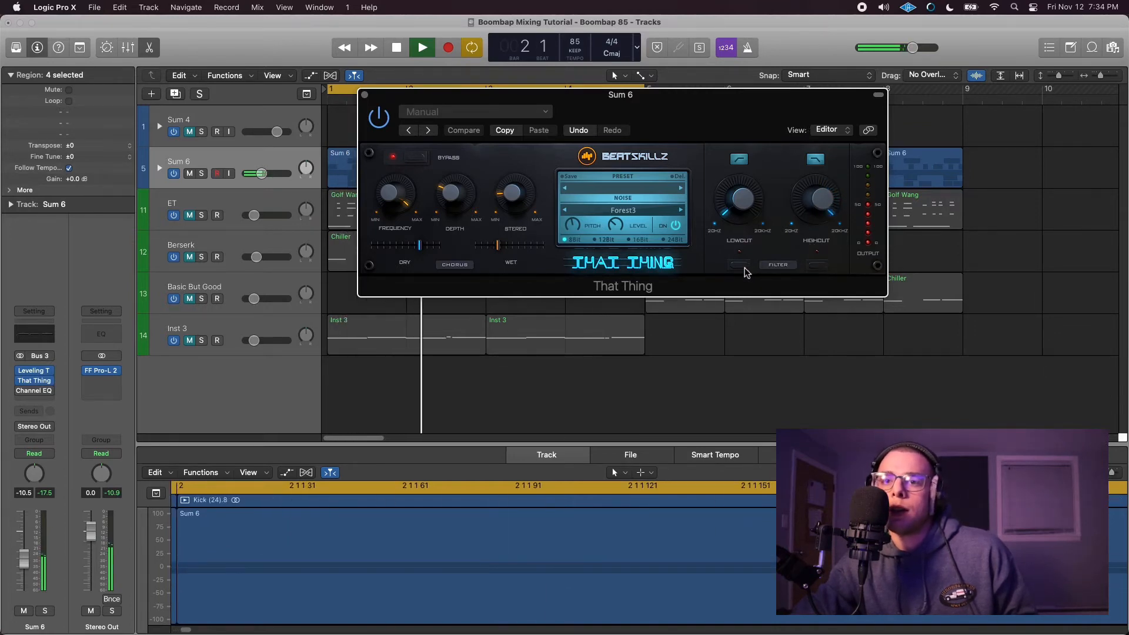
{"action": "mouse_move", "coordinate": [735, 216]}
{"action": "left_mouse_down"}
{"action": "mouse_move", "coordinate": [738, 171]}
{"action": "mouse_move", "coordinate": [741, 238]}
{"action": "left_mouse_up"}
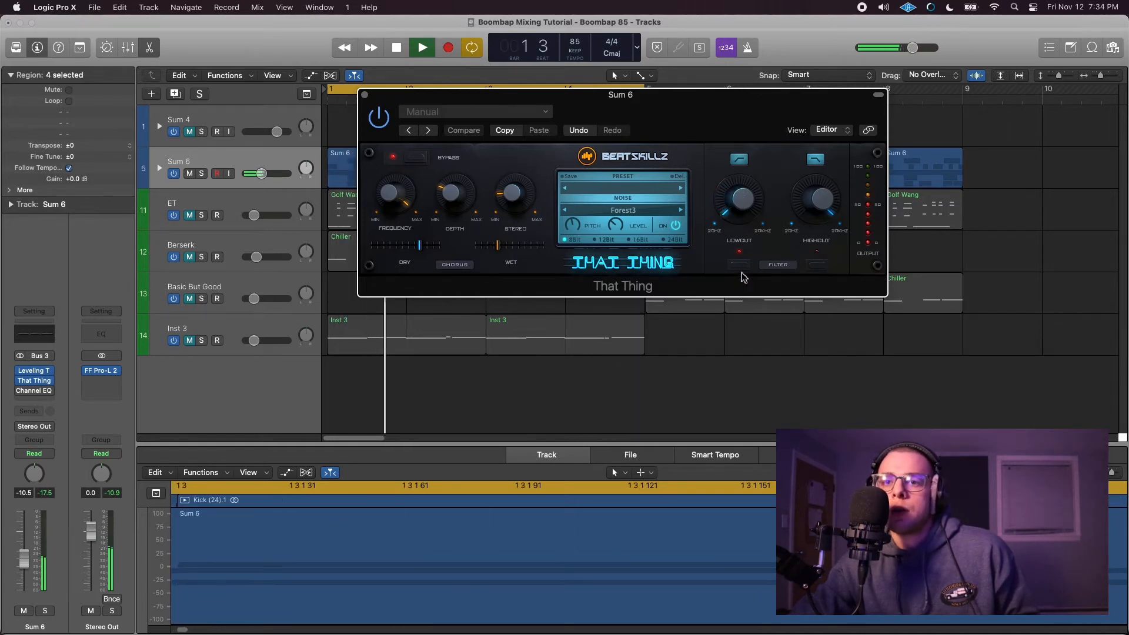
{"action": "left_click", "coordinate": [365, 95]}
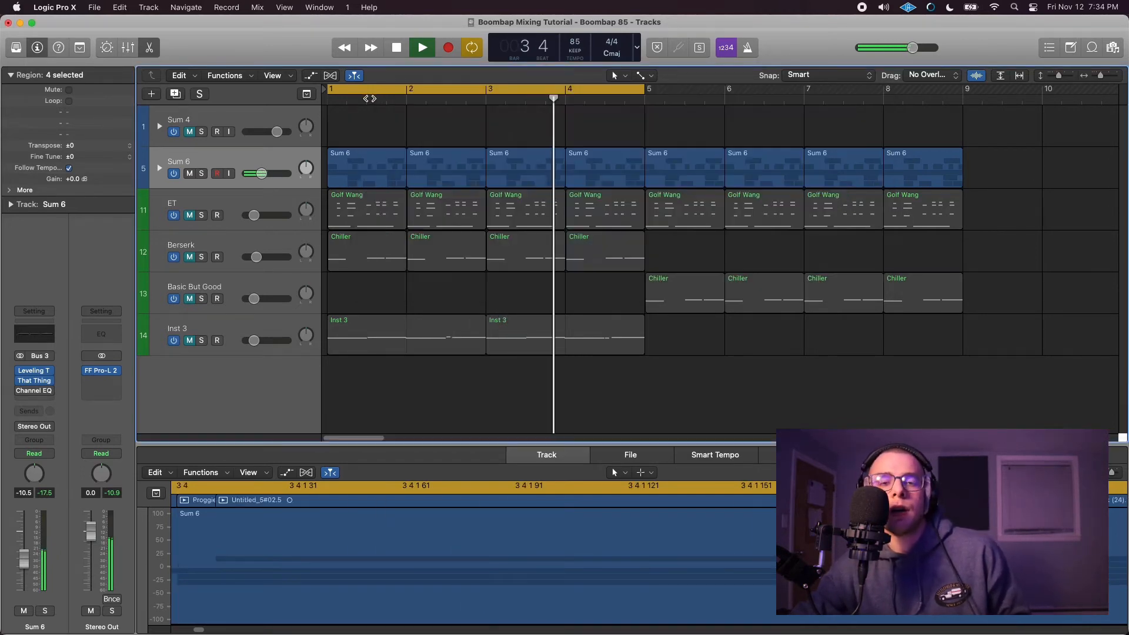
Turn on the Channel EQ on Sum 6, compare the drums with it bypassed and active, and leave it on
{"action": "left_click", "coordinate": [21, 393]}
{"action": "left_click", "coordinate": [33, 391]}
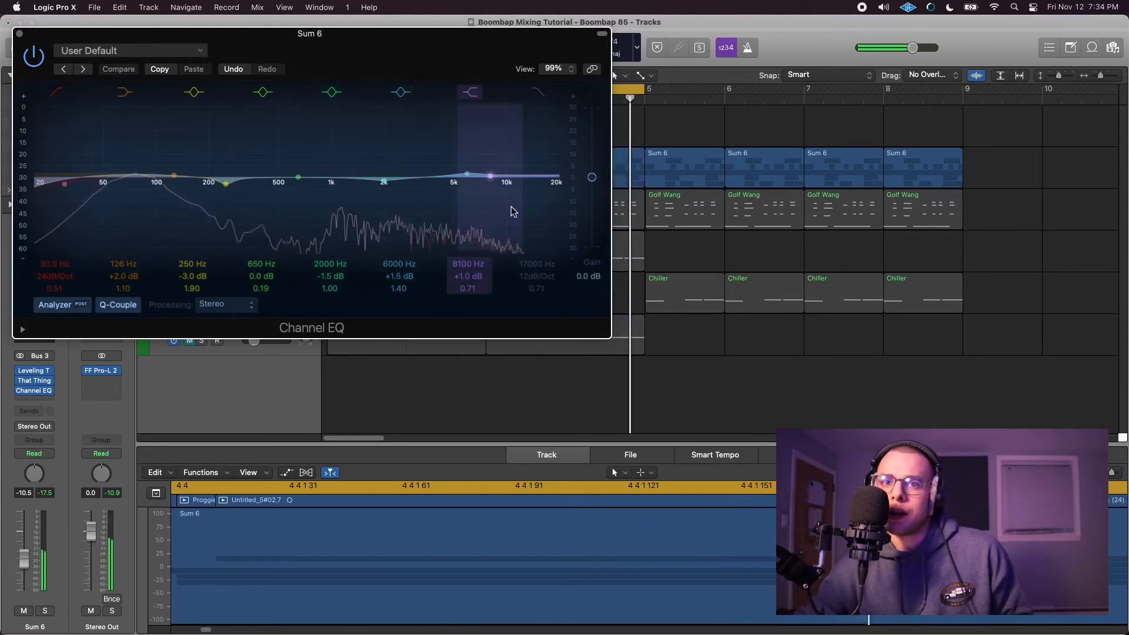
{"action": "left_click", "coordinate": [33, 56]}
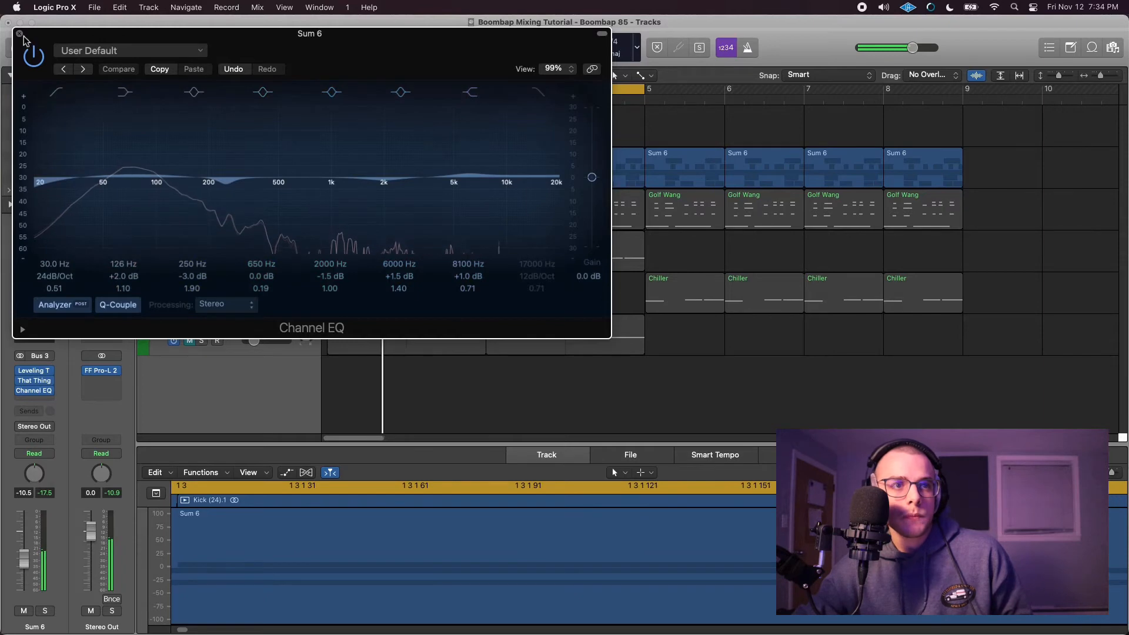
{"action": "left_click", "coordinate": [40, 66]}
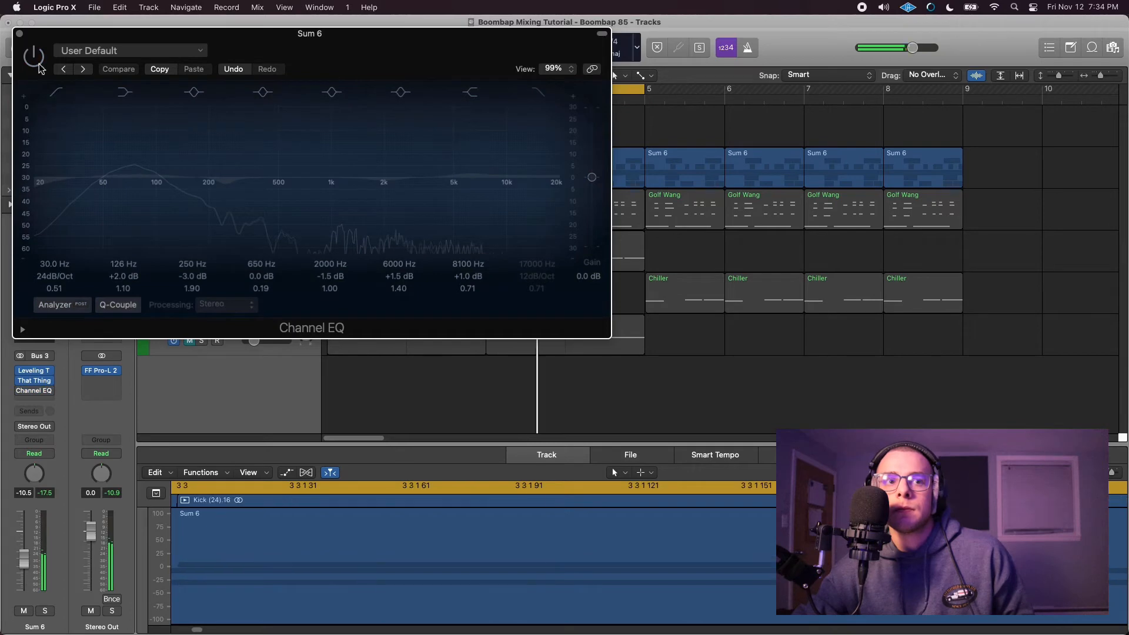
{"action": "left_click", "coordinate": [33, 56]}
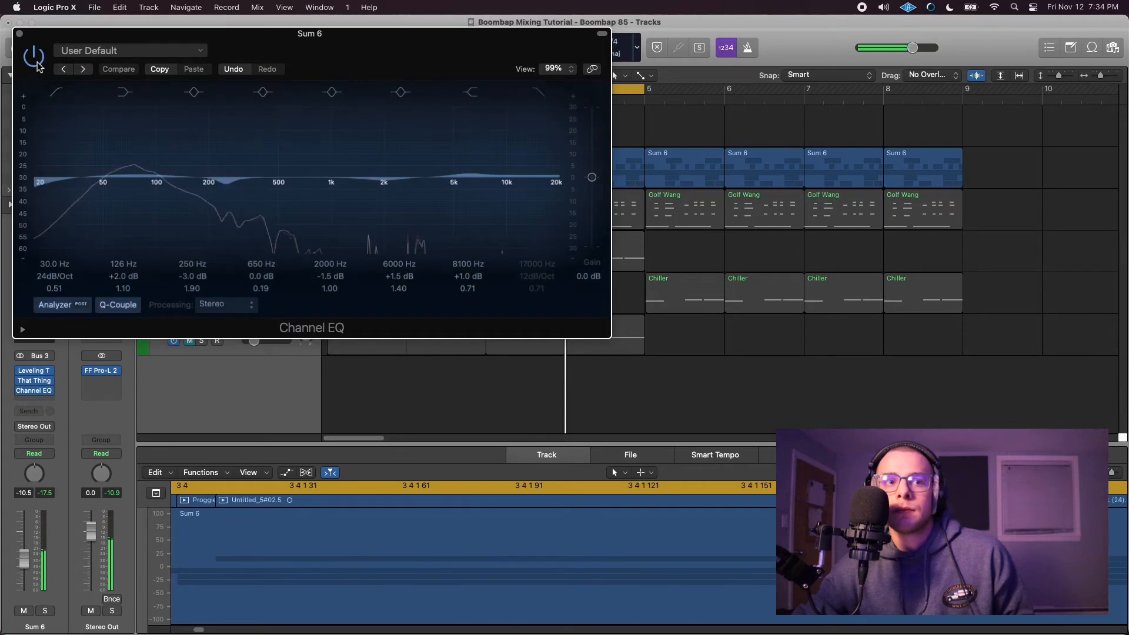
{"action": "left_click", "coordinate": [19, 34]}
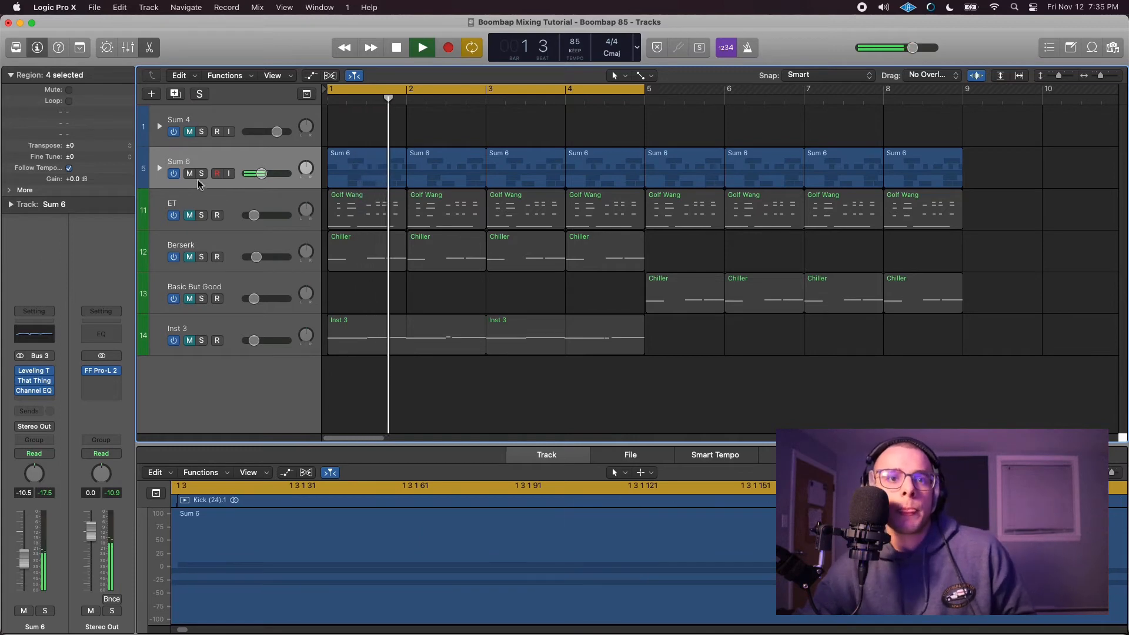
Unmute the ET track with its insert effects bypassed and Sum 6 muted, and view its ANA 2 instrument
{"action": "left_click", "coordinate": [230, 209]}
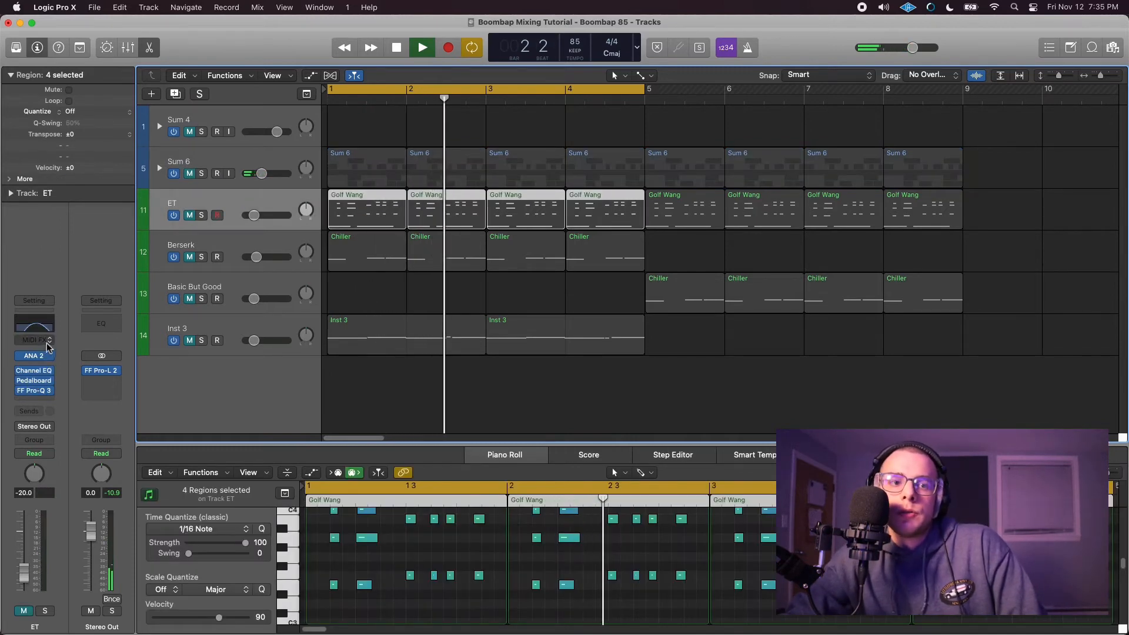
{"action": "left_click", "coordinate": [190, 216]}
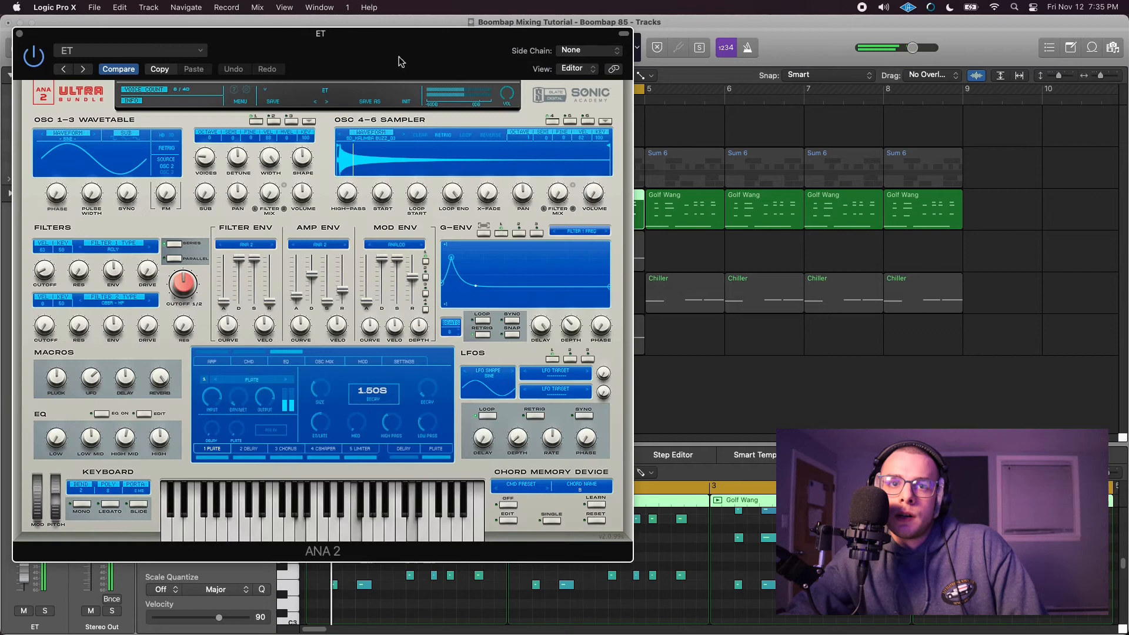
{"action": "left_click_drag", "start_coordinate": [400, 61], "coordinate": [542, 76]}
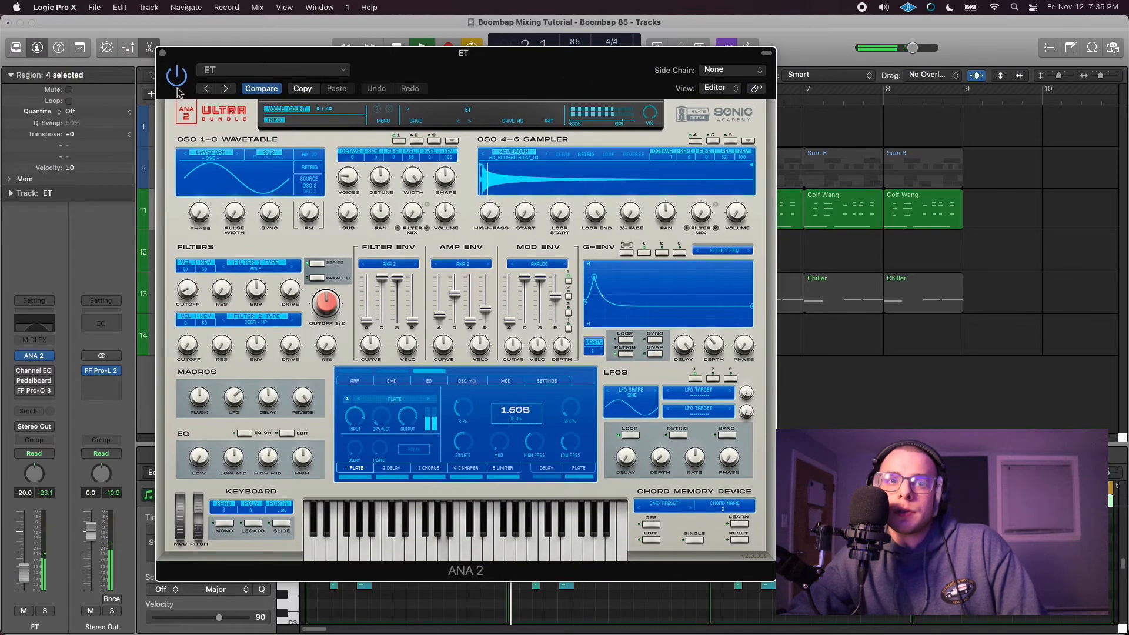
{"action": "left_click", "coordinate": [163, 53]}
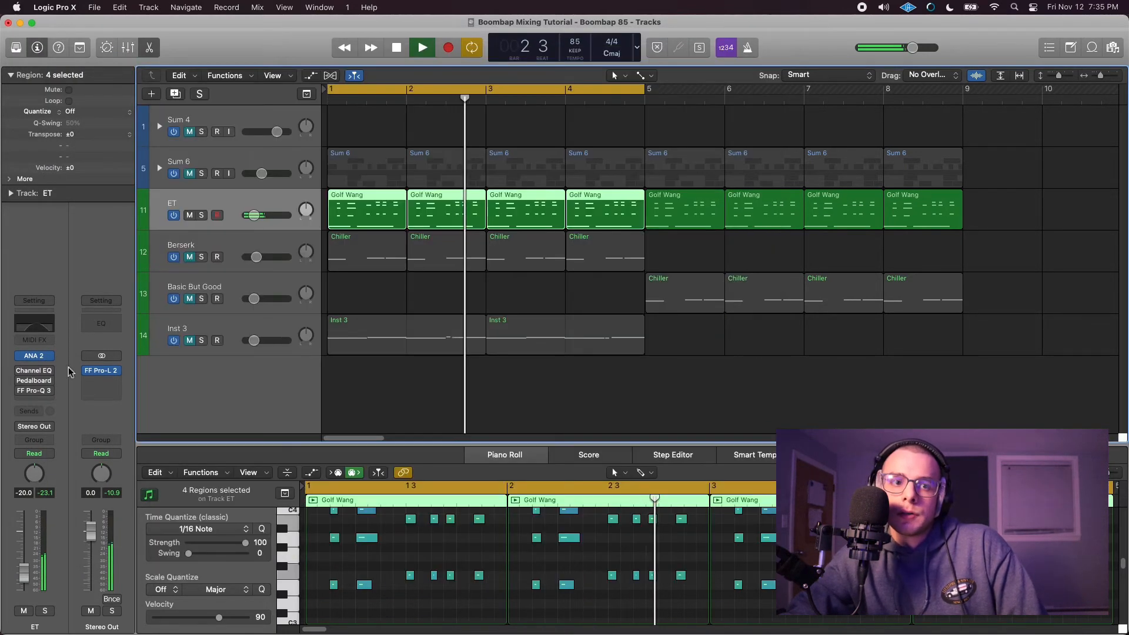
Rename the ET track as bells
{"action": "double_click", "coordinate": [199, 201]}
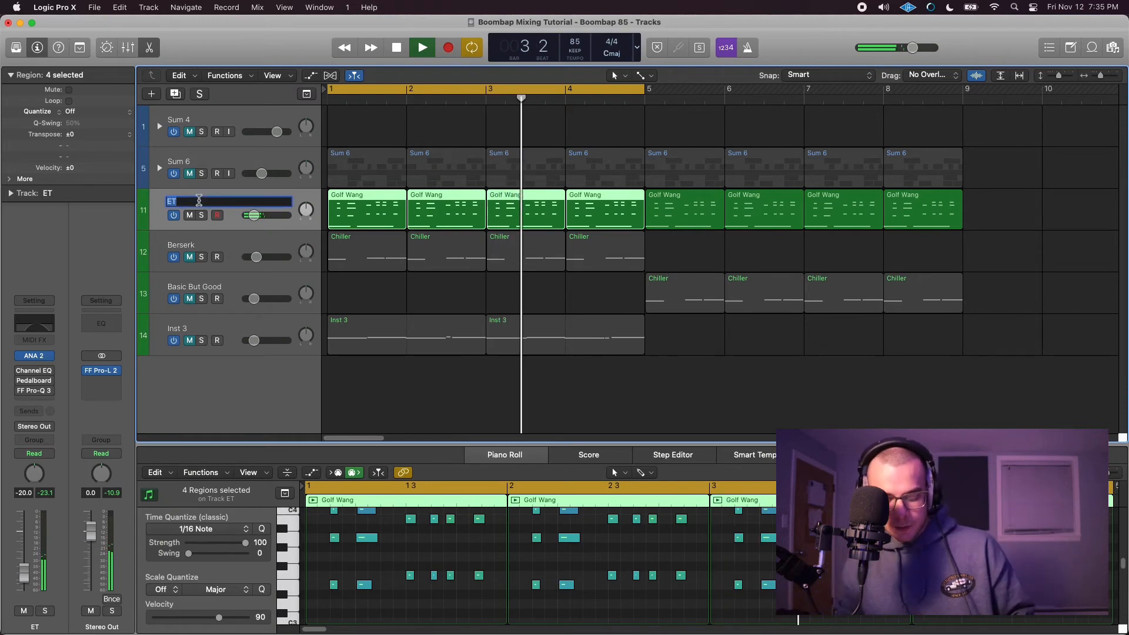
{"action": "type", "text": "bells"}
{"action": "key", "text": "Return"}
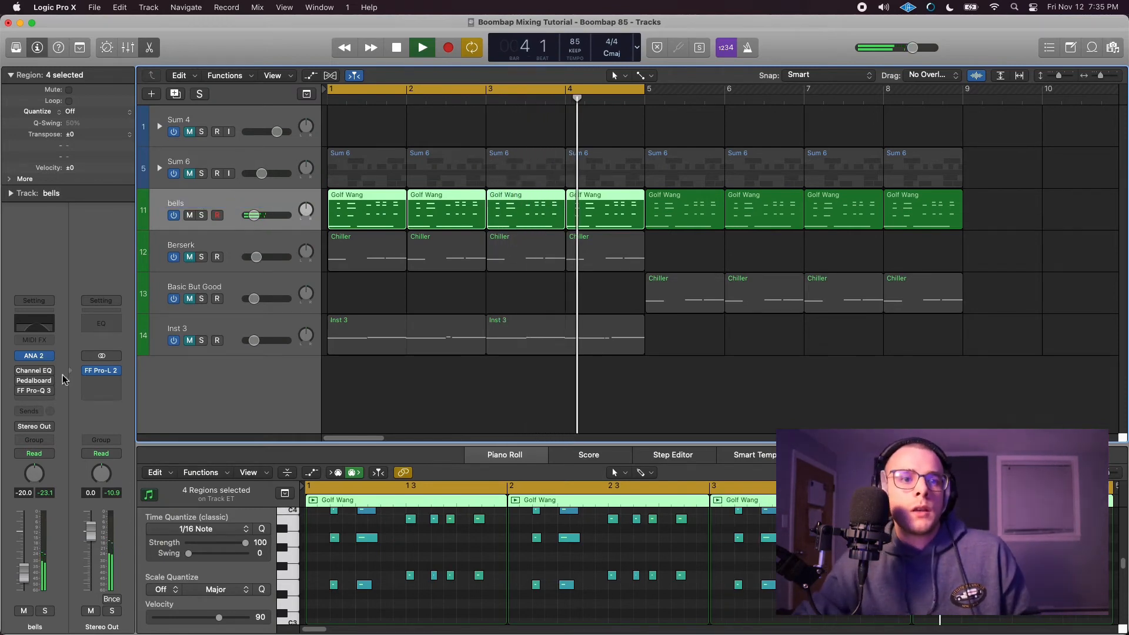
Turn on the Channel EQ on the bells track and review its low-cut and high-cut curve
{"action": "mouse_move", "coordinate": [24, 374]}
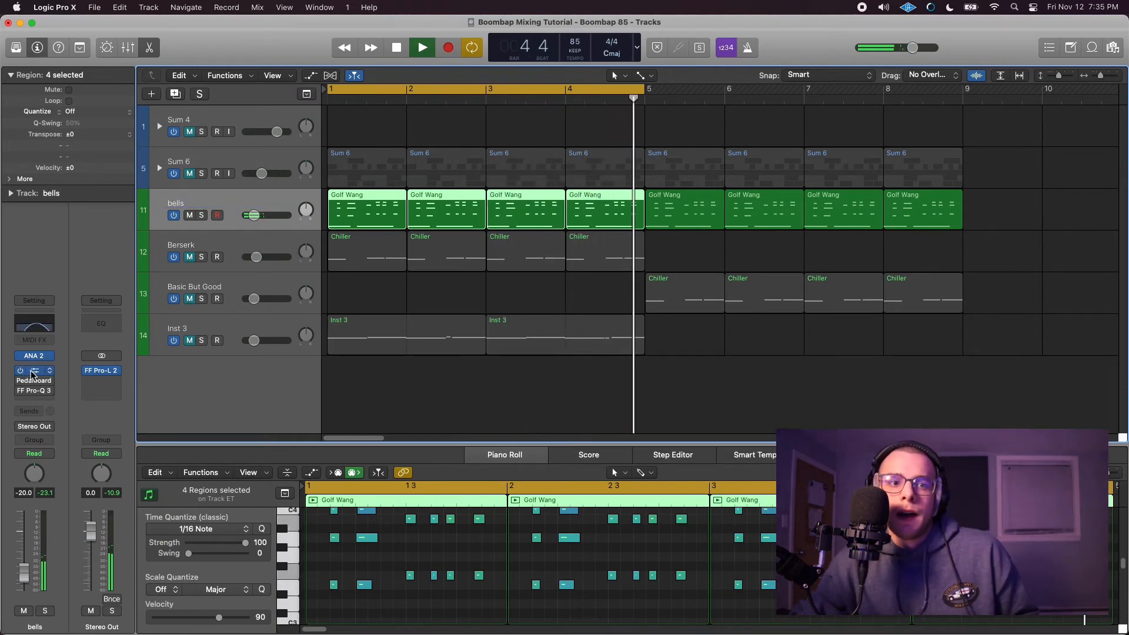
{"action": "left_click", "coordinate": [33, 375]}
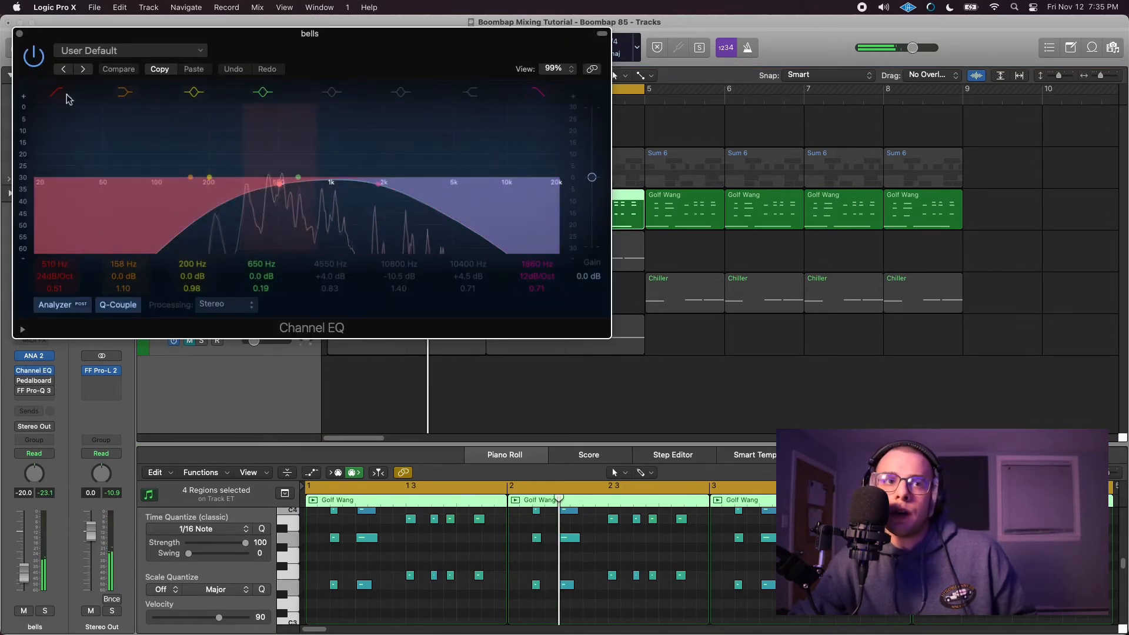
{"action": "left_click", "coordinate": [20, 34]}
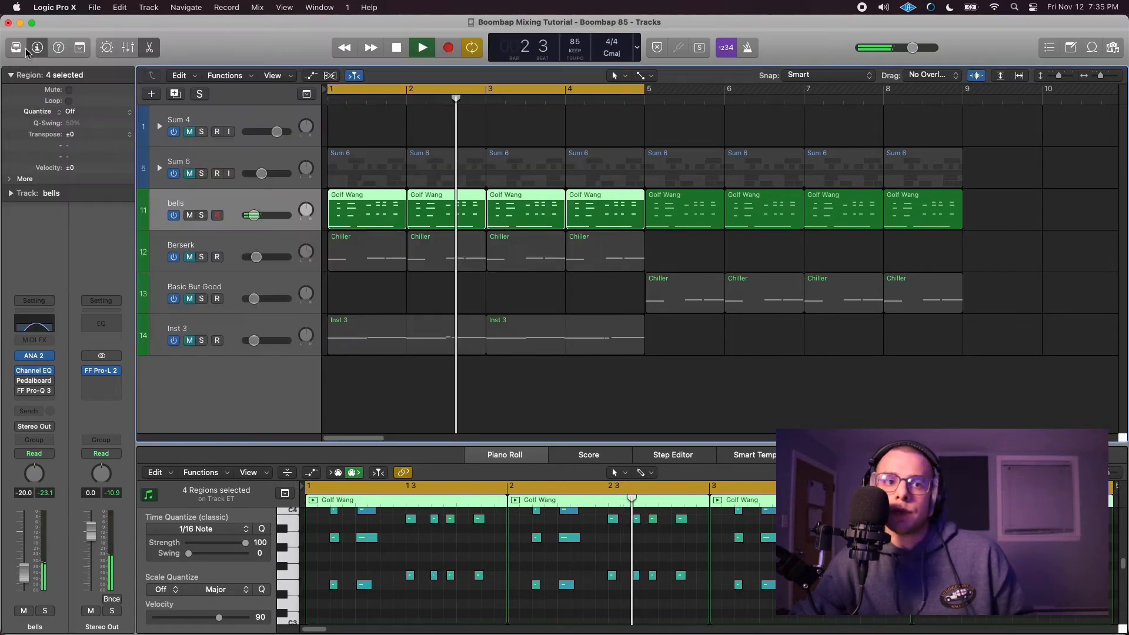
Turn on Pedalboard on the bells track, view its pedals, and look up its place among the Amps and Pedals plug-ins
{"action": "left_click", "coordinate": [36, 385]}
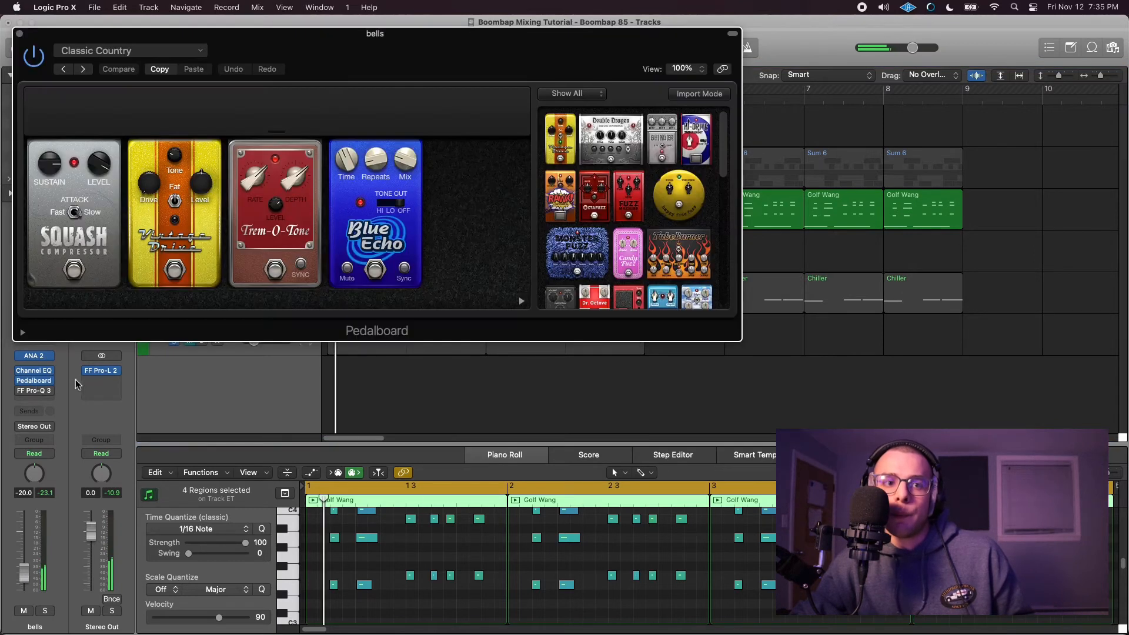
{"action": "left_click", "coordinate": [20, 34]}
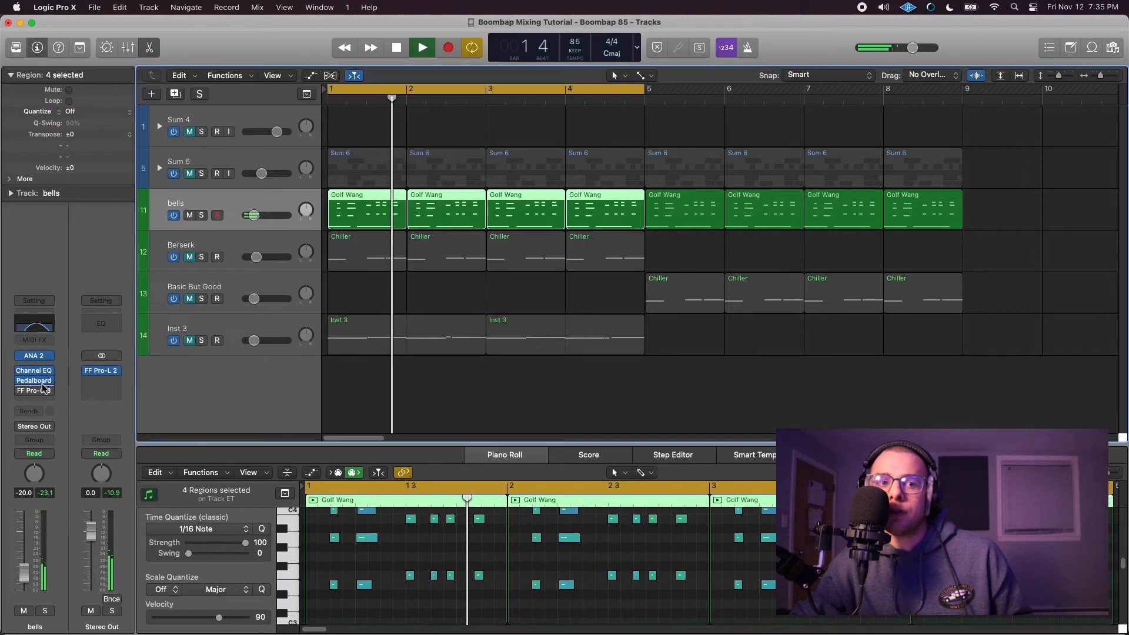
{"action": "left_click", "coordinate": [41, 381]}
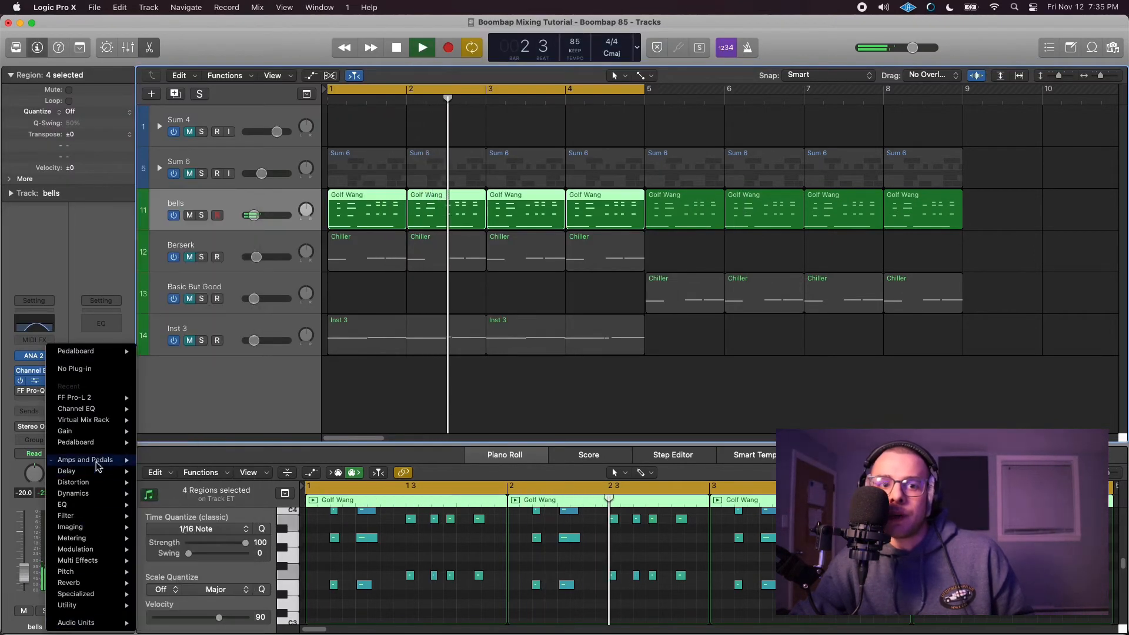
{"action": "mouse_move", "coordinate": [97, 459]}
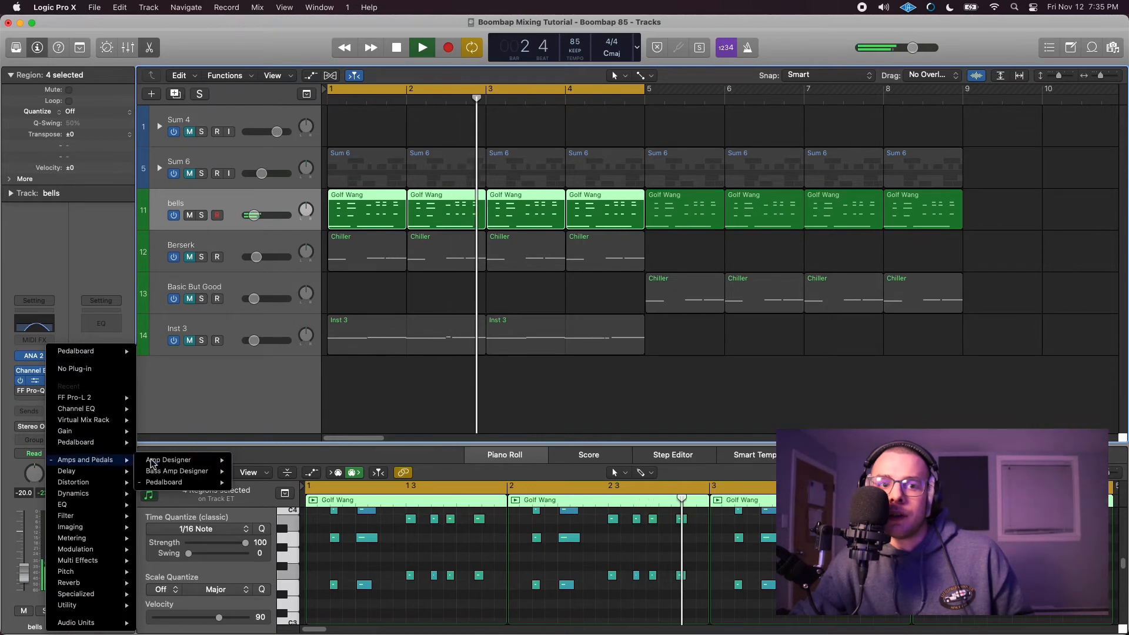
{"action": "left_click", "coordinate": [181, 388]}
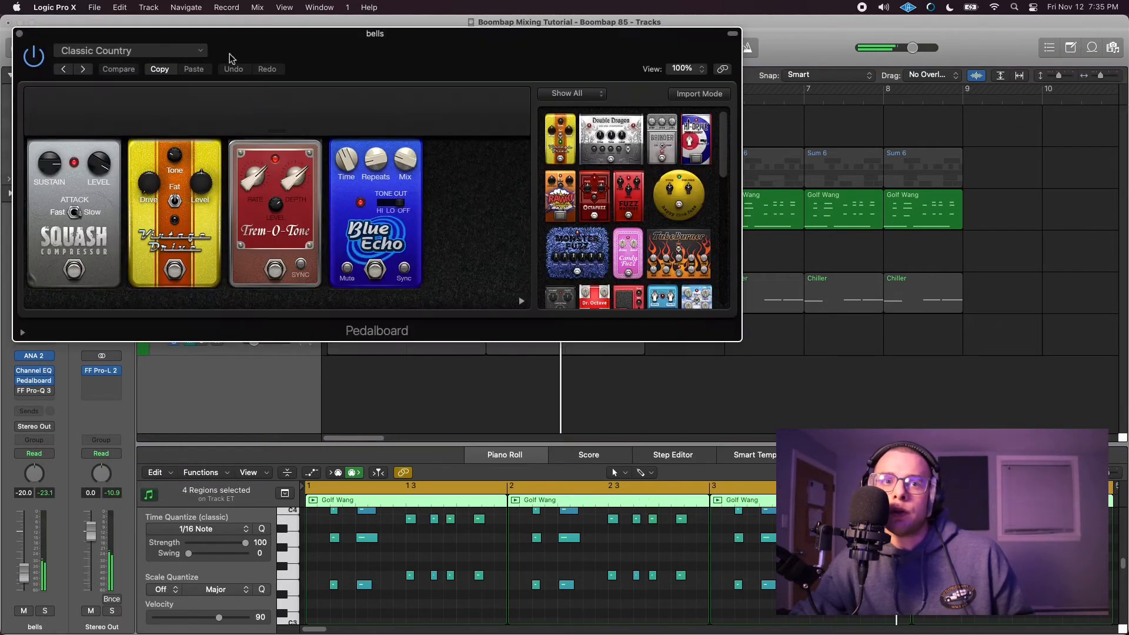
Audition the complete Pedalboard presets from Clean vs. Crunch to Double Down Octave on bells, and return to Classic Country
{"action": "left_click", "coordinate": [129, 51]}
{"action": "mouse_move", "coordinate": [186, 445]}
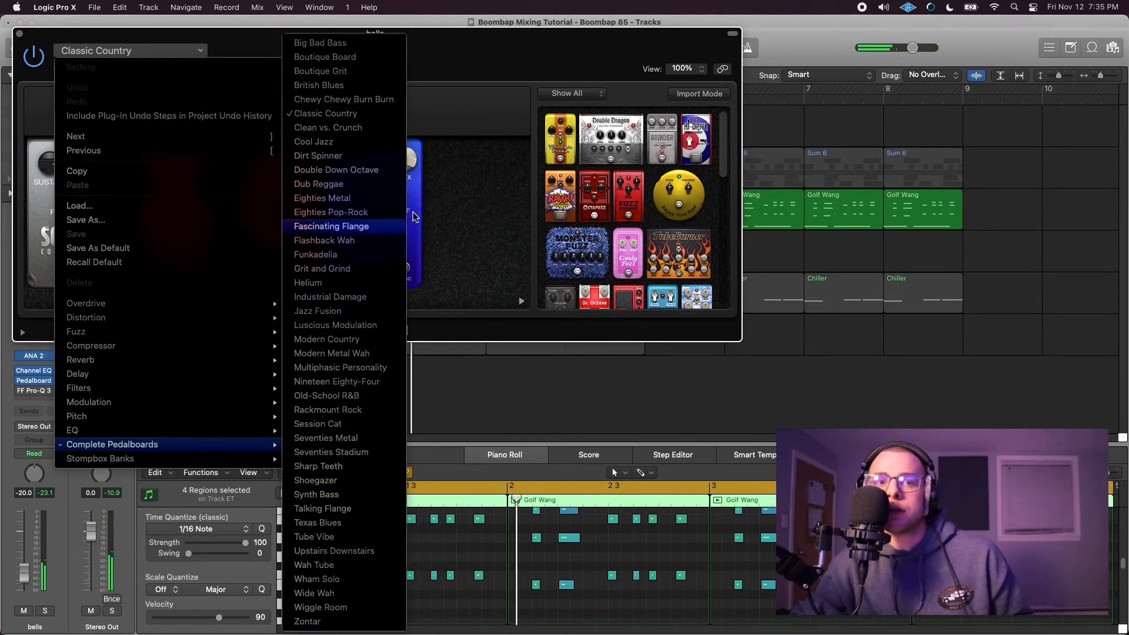
{"action": "left_click", "coordinate": [485, 92]}
{"action": "left_click", "coordinate": [86, 70]}
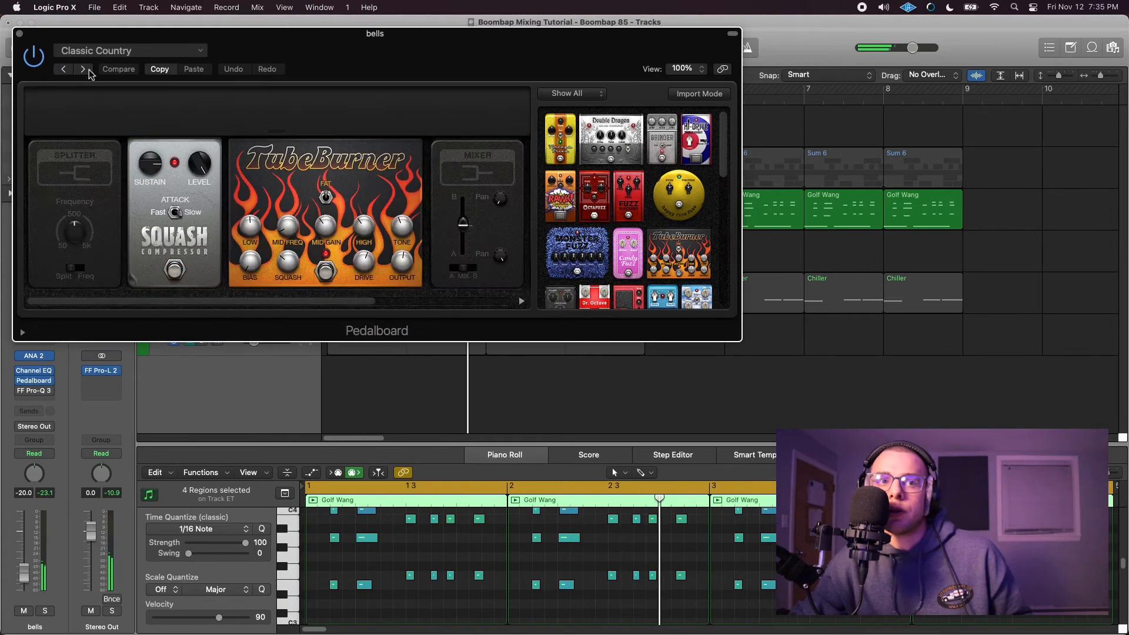
{"action": "left_click", "coordinate": [84, 70]}
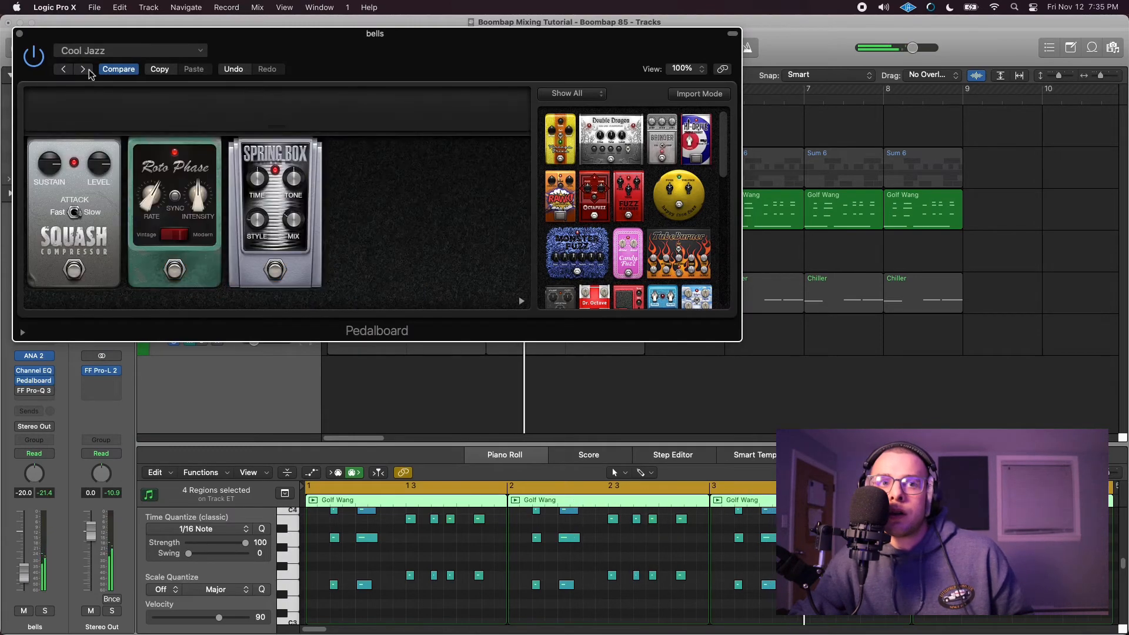
{"action": "left_click", "coordinate": [84, 70]}
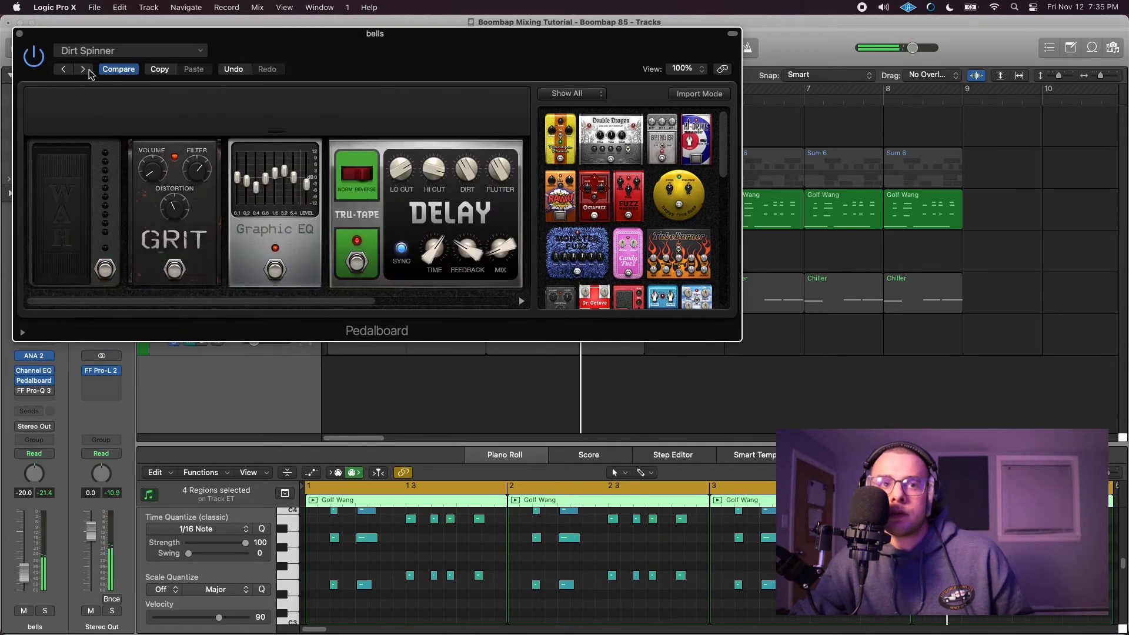
{"action": "left_click", "coordinate": [89, 71]}
{"action": "left_click", "coordinate": [93, 51]}
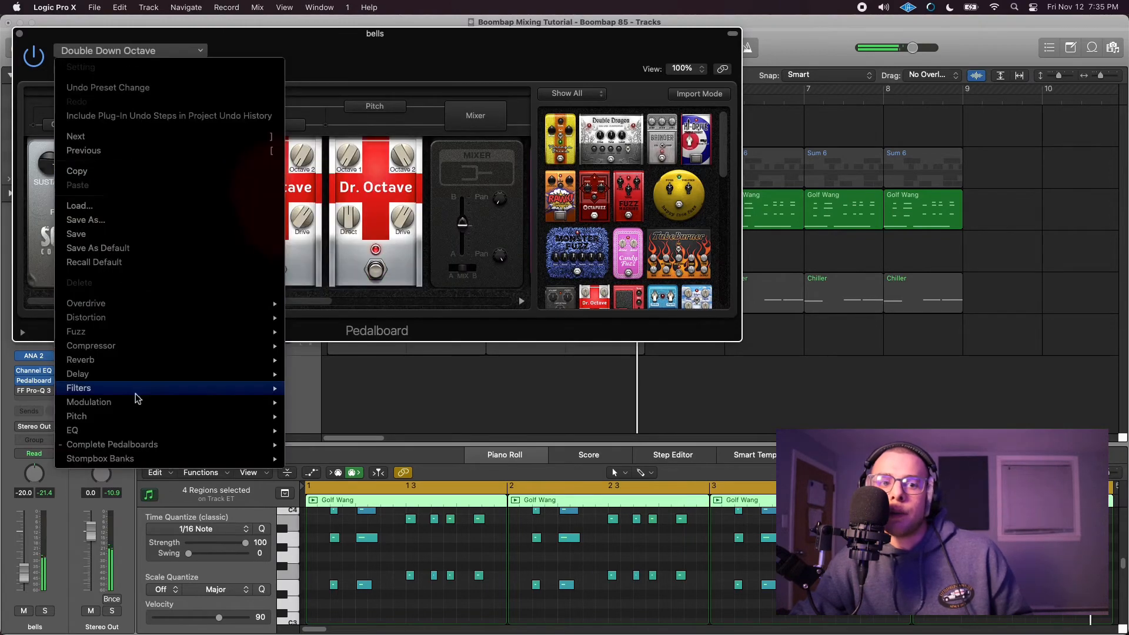
{"action": "mouse_move", "coordinate": [122, 435]}
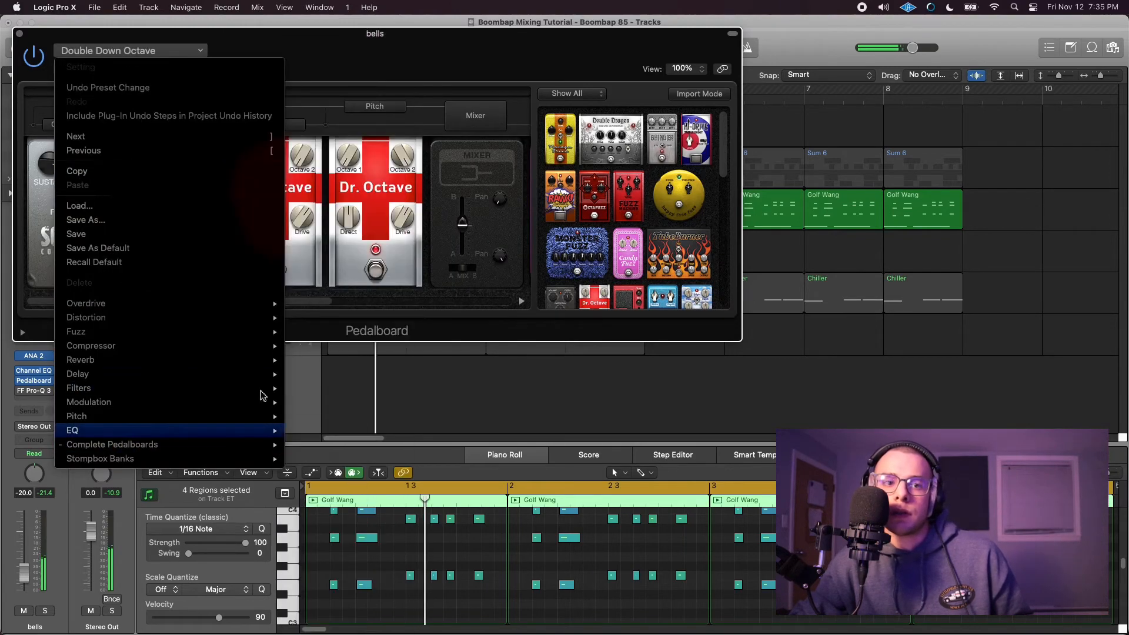
{"action": "mouse_move", "coordinate": [170, 452]}
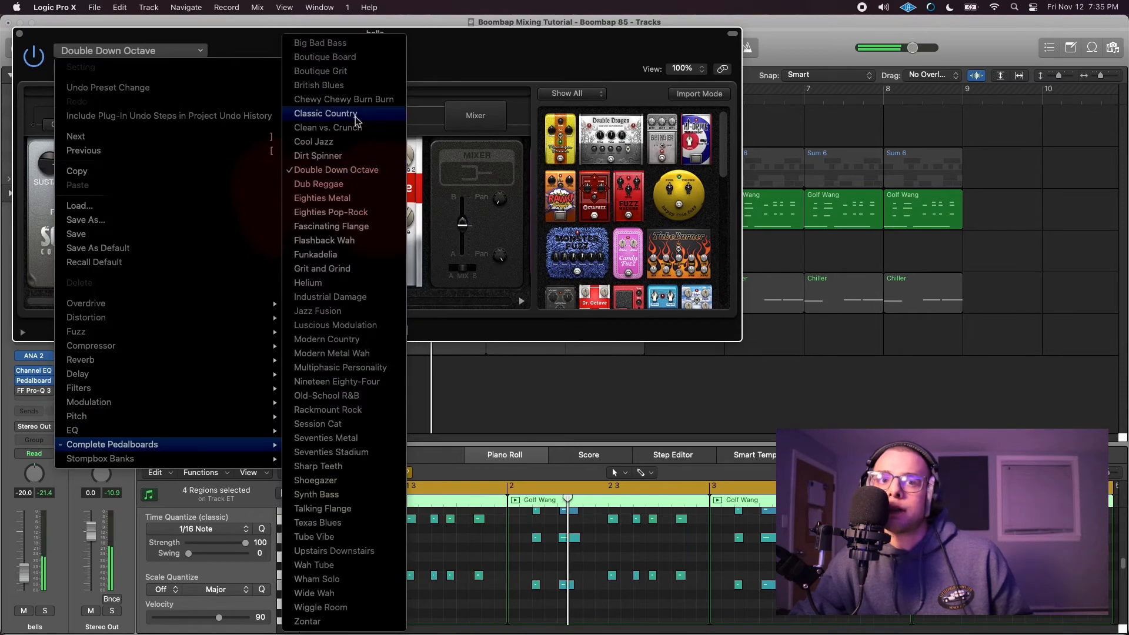
{"action": "left_click", "coordinate": [311, 114]}
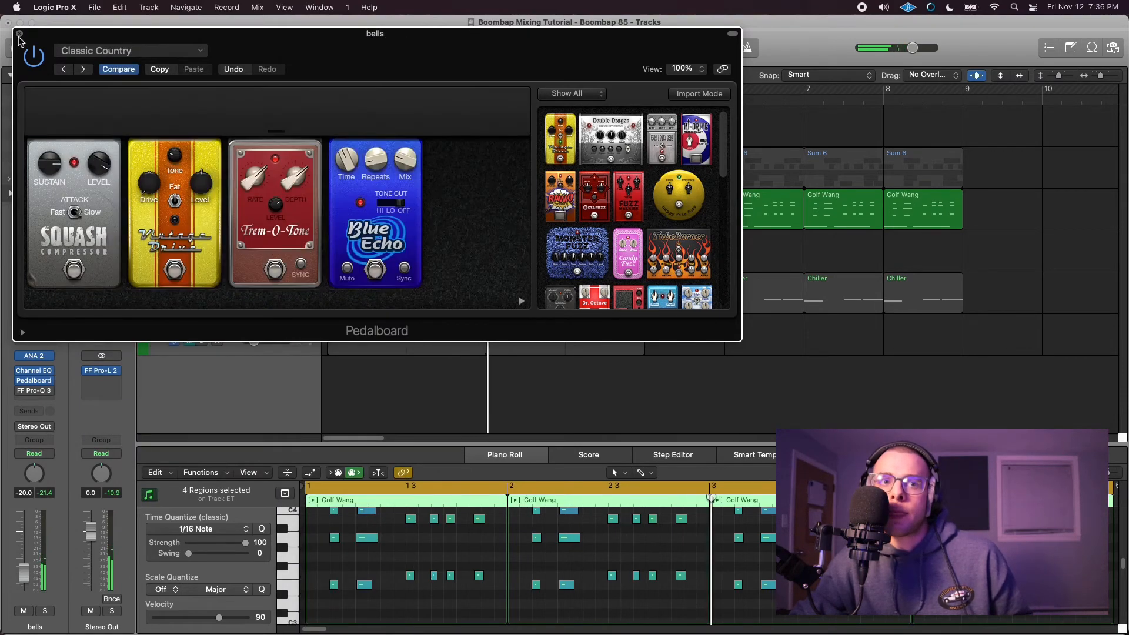
Turn on FF Pro-Q 3 on the bells track and review its low-cut curve and low-mid dip
{"action": "left_click", "coordinate": [20, 34]}
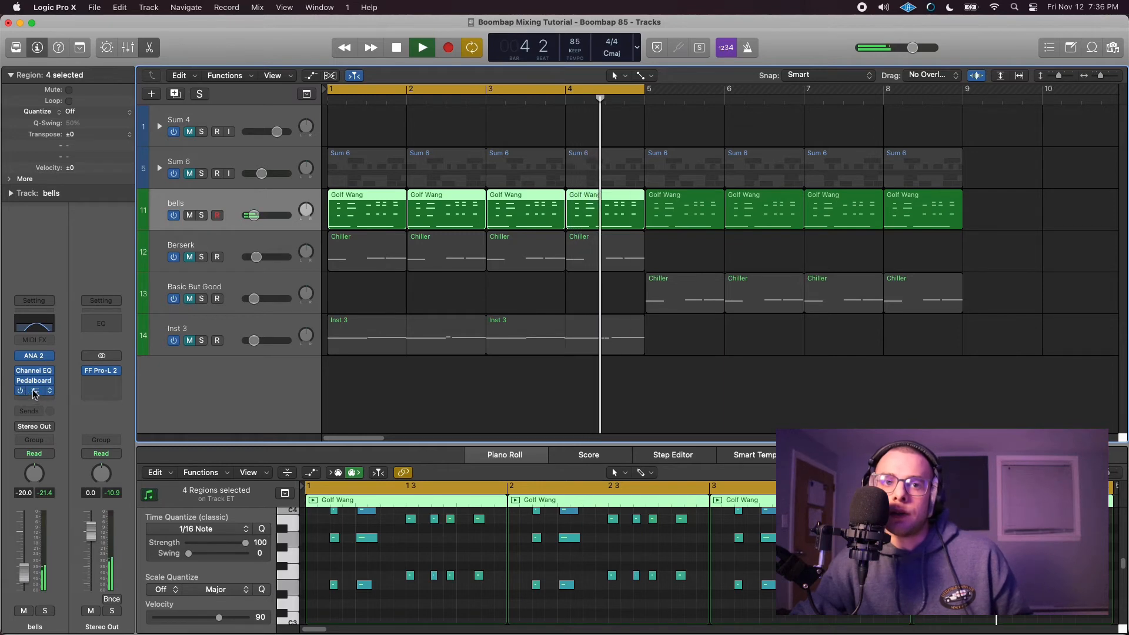
{"action": "left_click", "coordinate": [35, 391]}
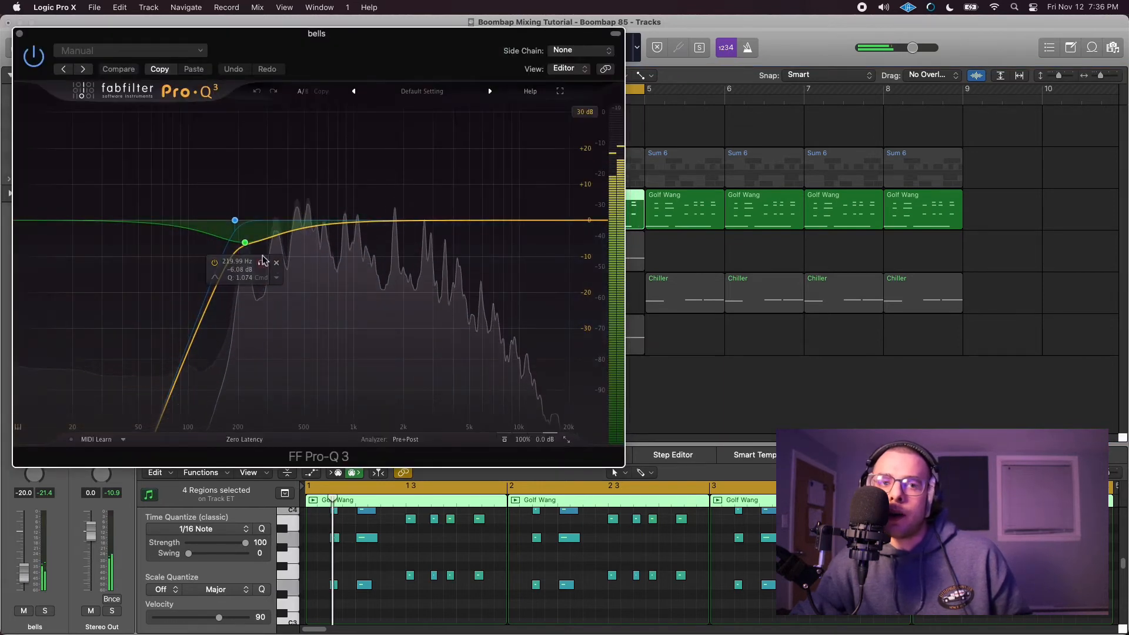
{"action": "left_click", "coordinate": [19, 34]}
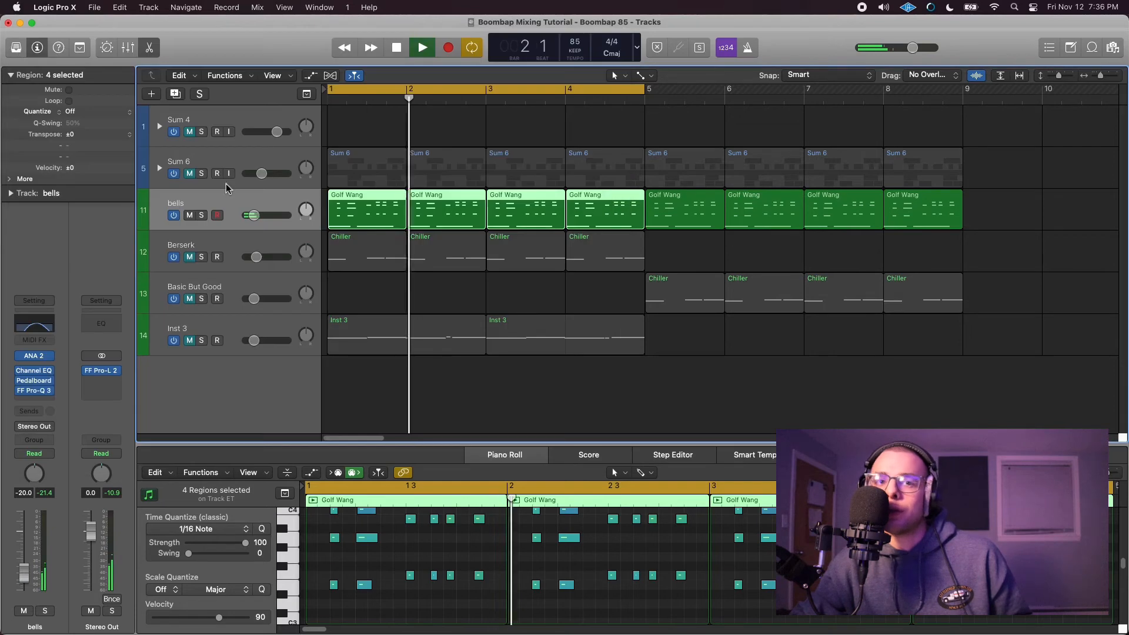
Unmute the Sum 6 drum stack to hear it together with the bells
{"action": "left_click", "coordinate": [190, 173]}
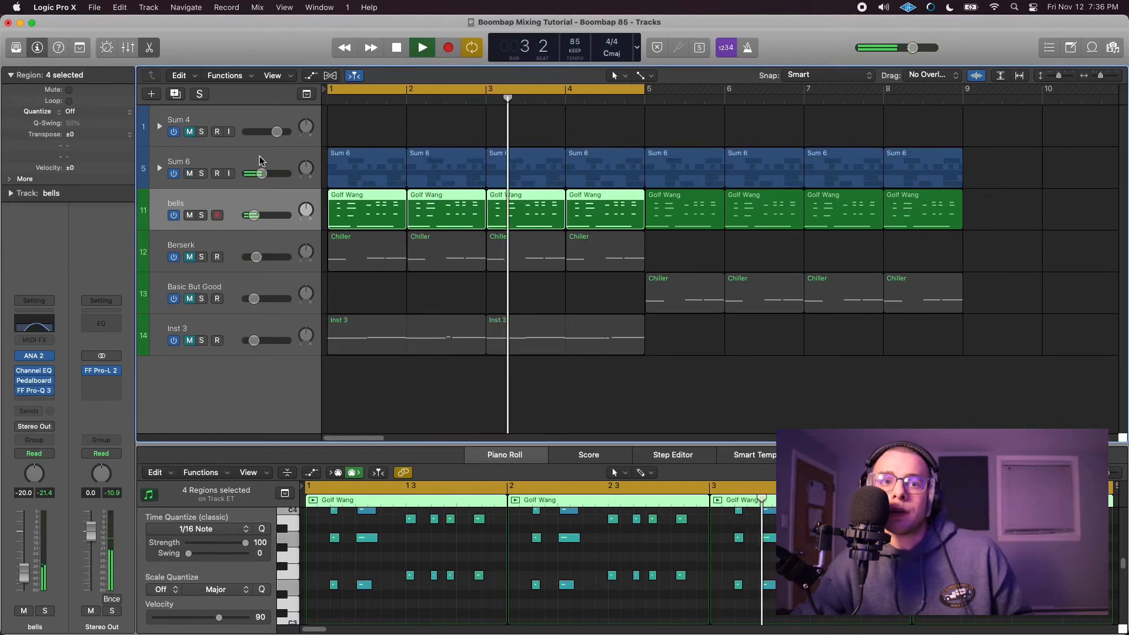
{"action": "left_click", "coordinate": [249, 238]}
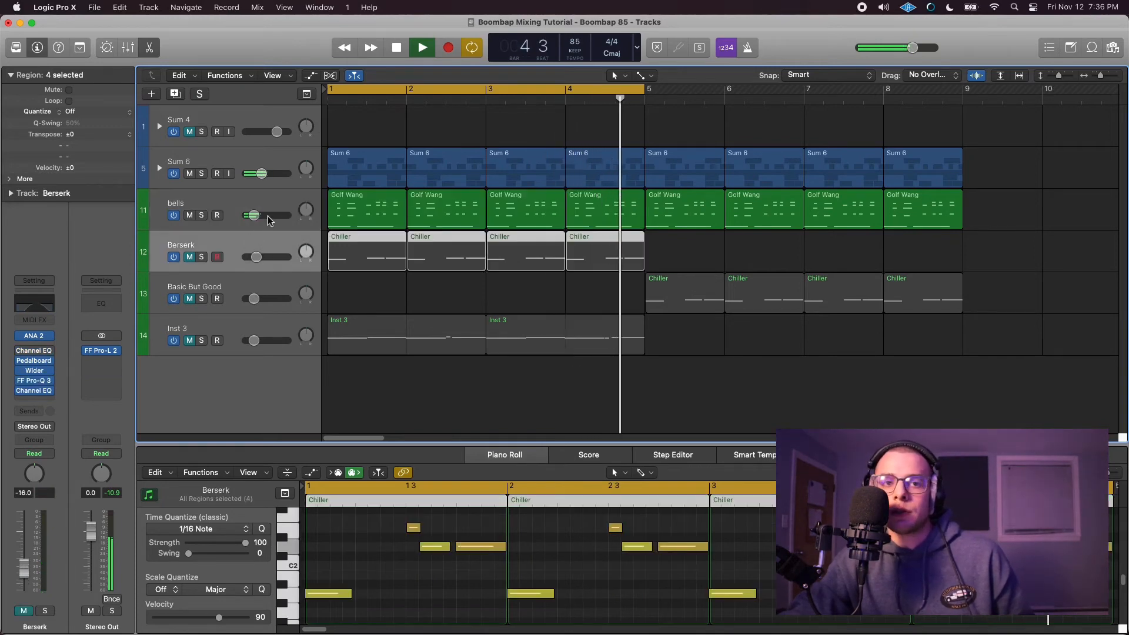
{"action": "left_click", "coordinate": [269, 222]}
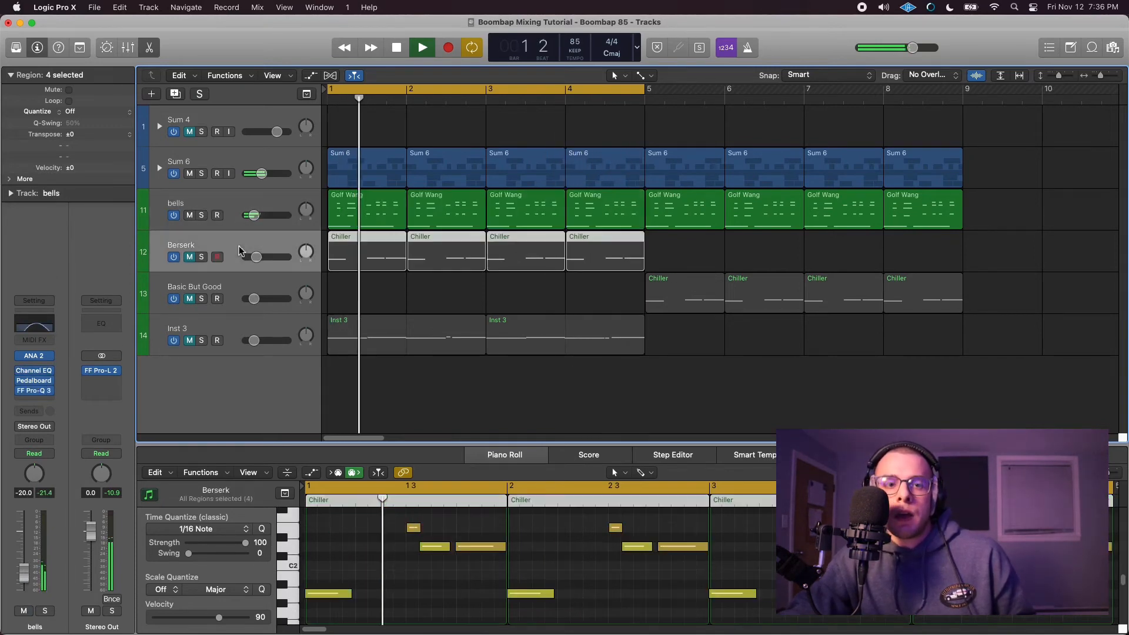
Bypass Pedalboard, Wider, FF Pro-Q 3 and the last Channel EQ on the Berserk track, and remove its first Channel EQ
{"action": "left_click", "coordinate": [239, 246]}
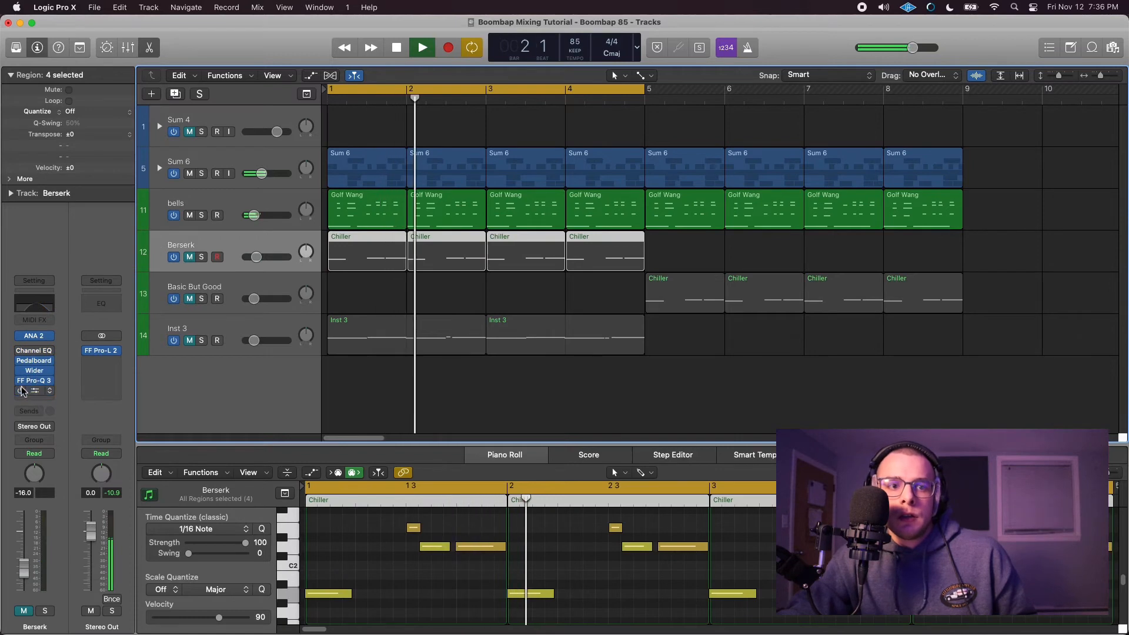
{"action": "left_click", "coordinate": [23, 390]}
{"action": "left_click", "coordinate": [26, 403]}
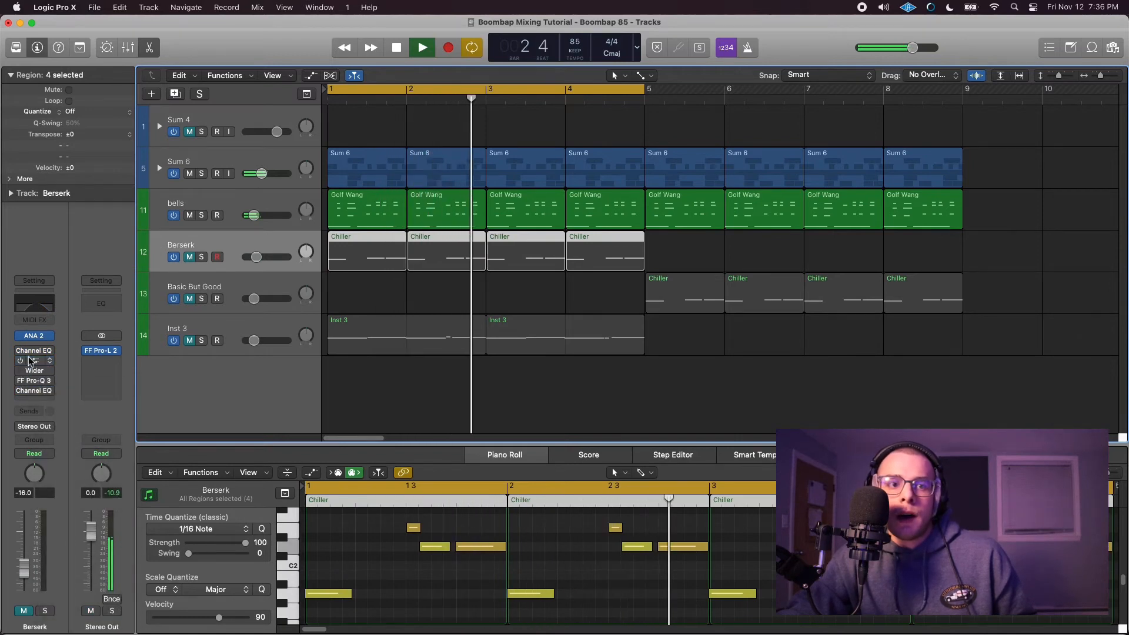
{"action": "left_click", "coordinate": [50, 351]}
{"action": "left_click", "coordinate": [43, 350]}
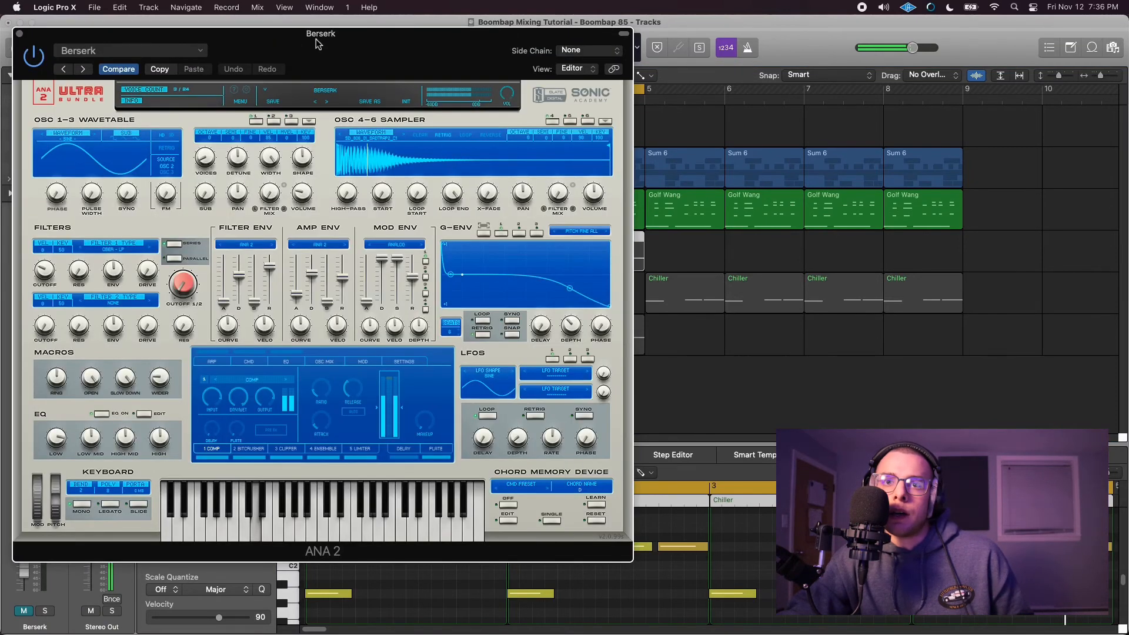
View the ANA 2 synth settings of the Berserk sound, close the synth and unmute the Berserk track
{"action": "left_click_drag", "start_coordinate": [330, 51], "coordinate": [393, 63]}
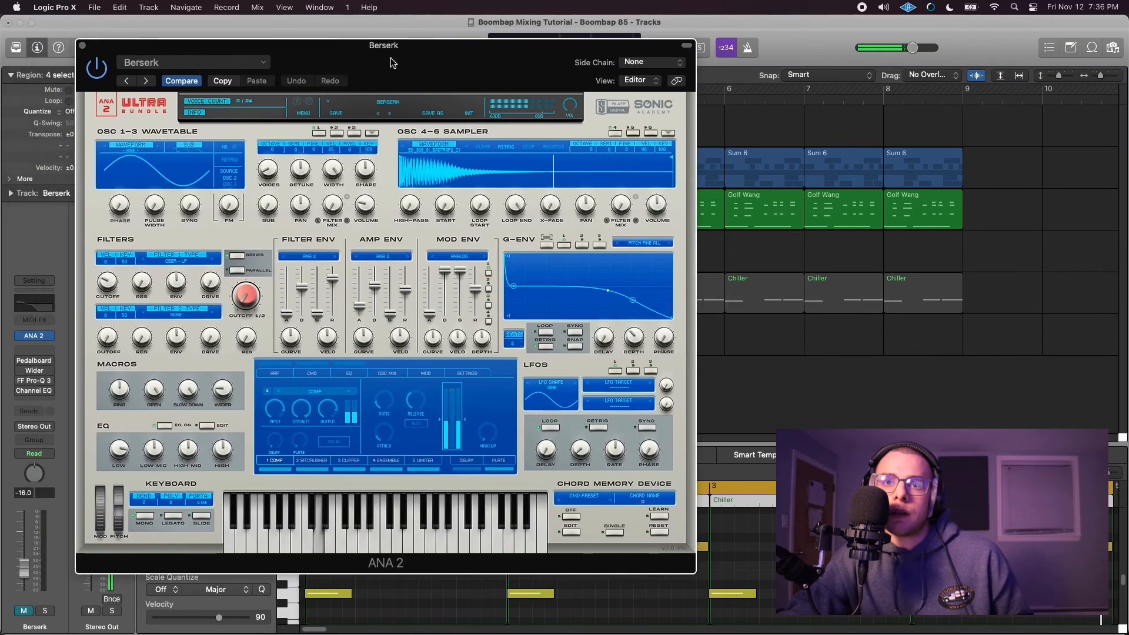
{"action": "left_click", "coordinate": [83, 46]}
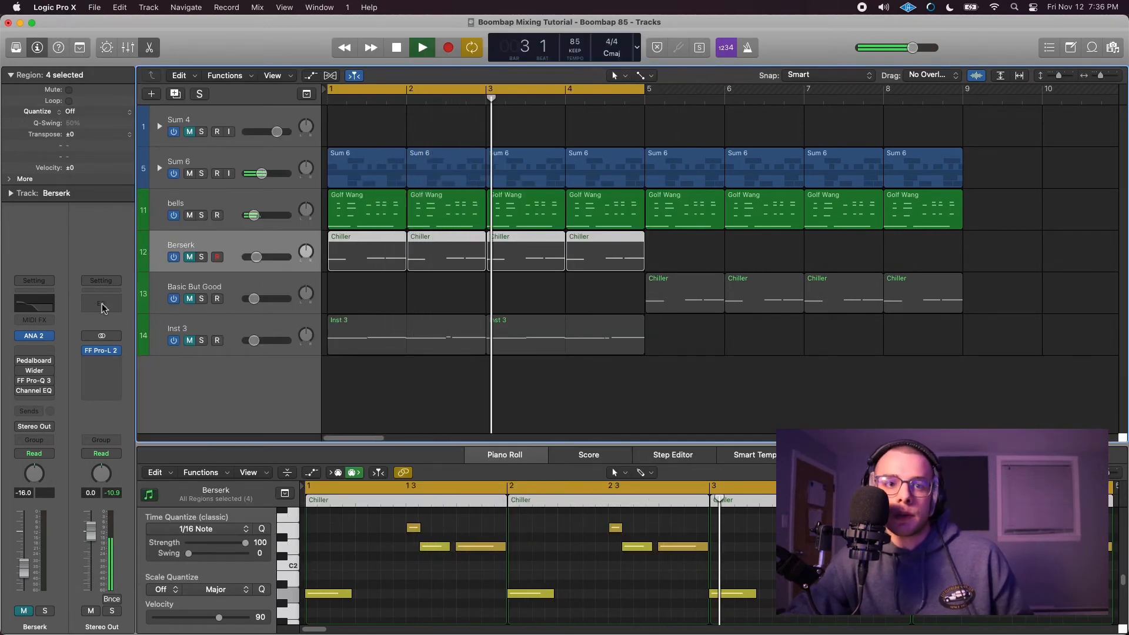
{"action": "left_click", "coordinate": [190, 257]}
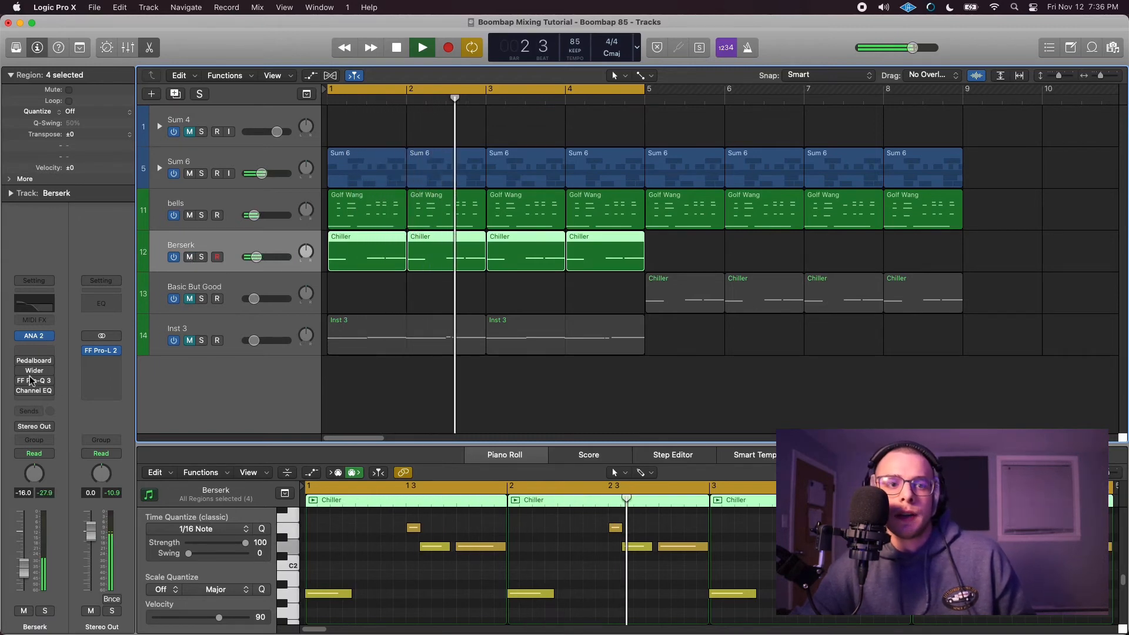
Turn on Pedalboard and Wider on the Berserk track, and review Wider's stereo width setting
{"action": "mouse_move", "coordinate": [23, 364]}
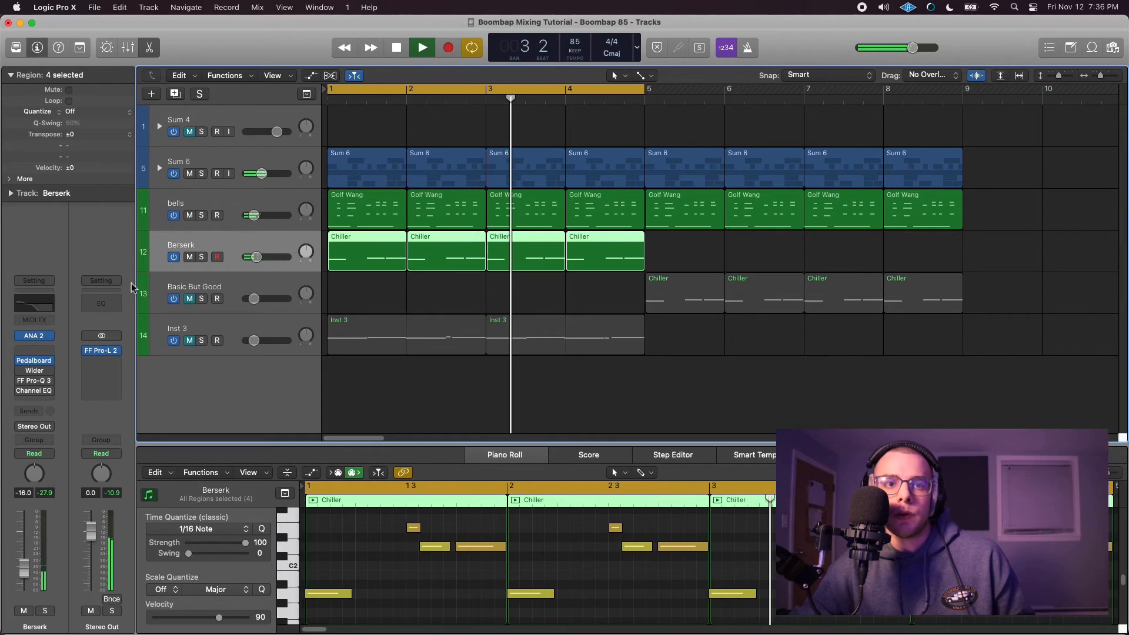
{"action": "left_click", "coordinate": [233, 206]}
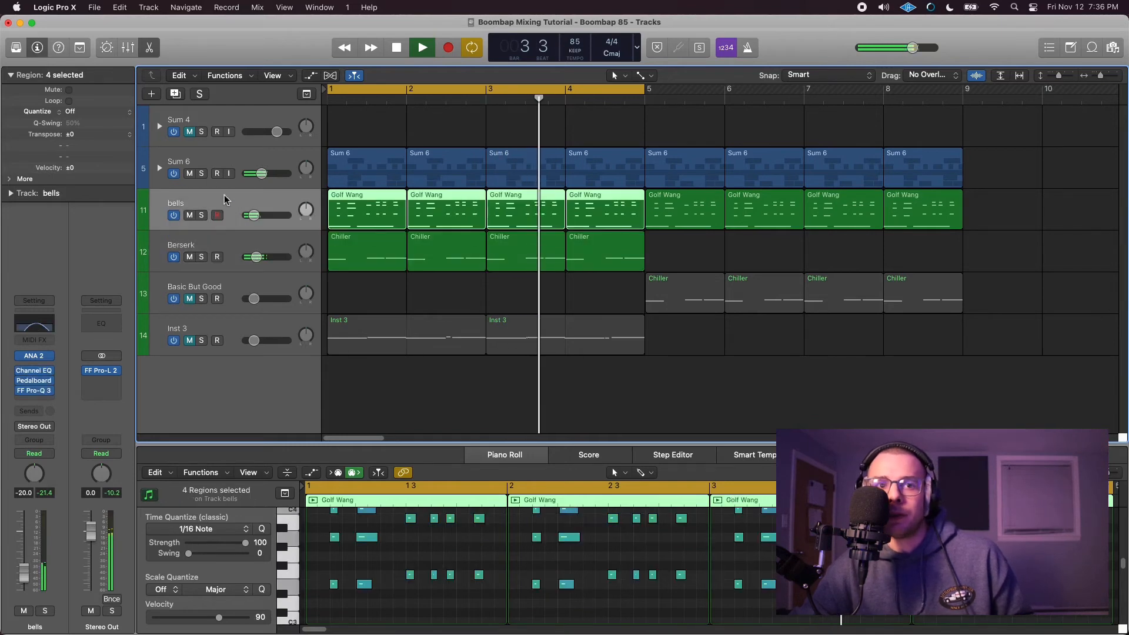
{"action": "left_click", "coordinate": [238, 244]}
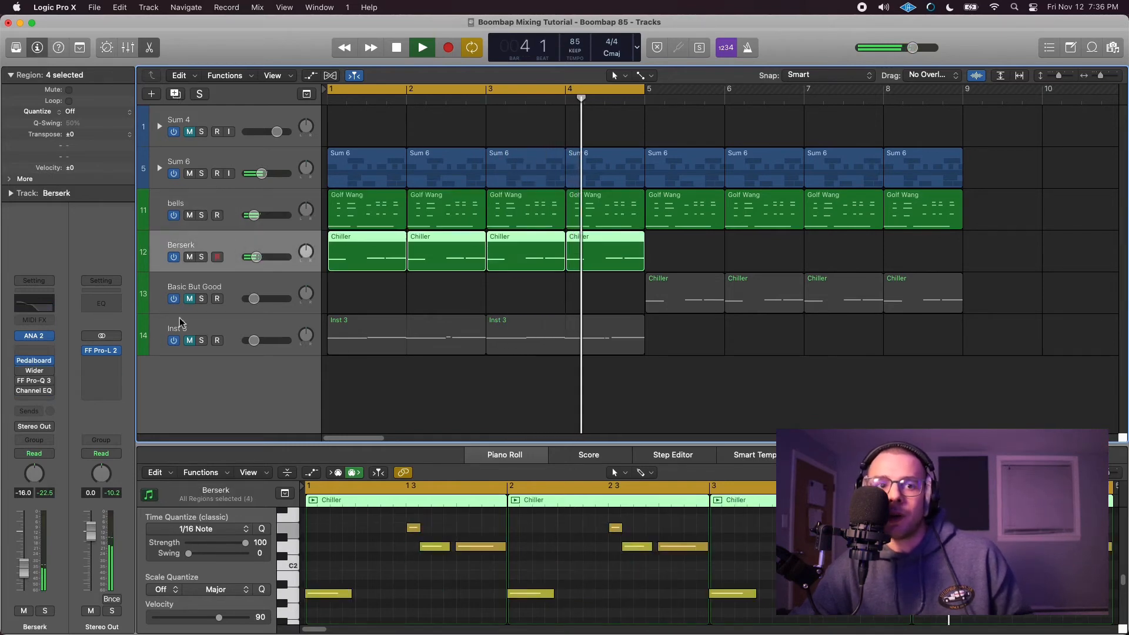
{"action": "left_click", "coordinate": [27, 372]}
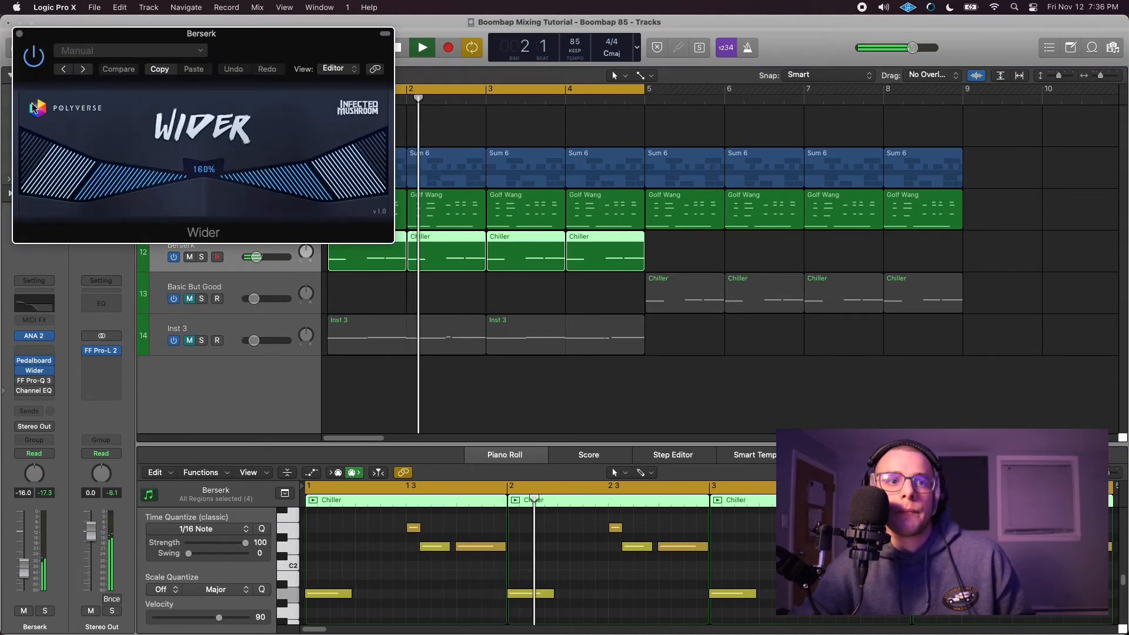
{"action": "left_click", "coordinate": [20, 34]}
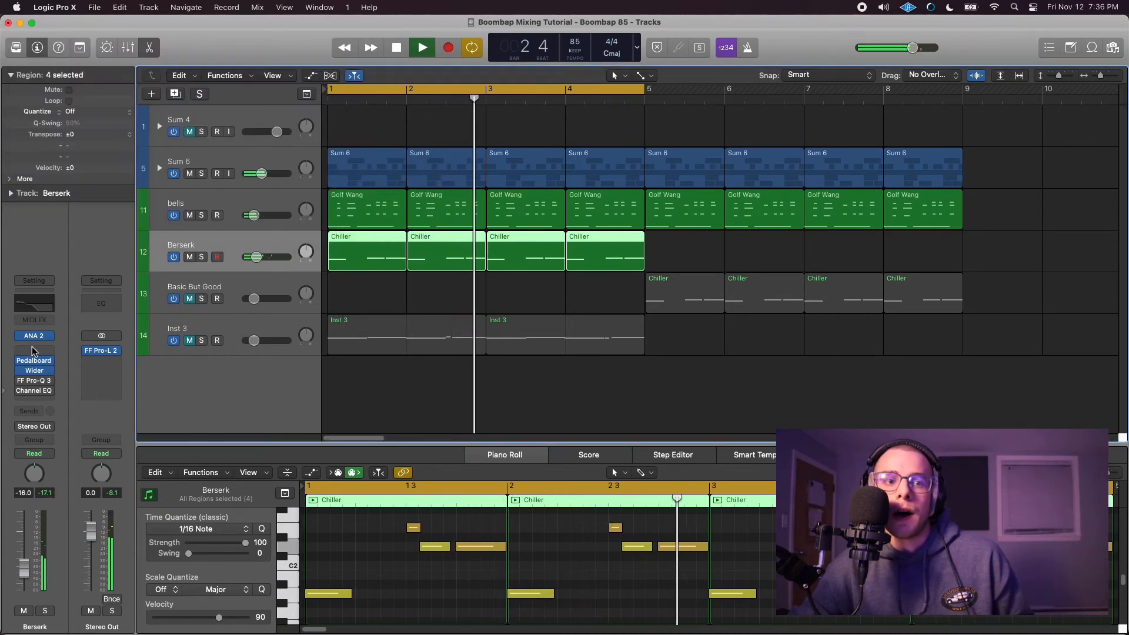
Turn on FF Pro-Q 3 on the Berserk track and compare its mid high-cut band soloed and unsoloed
{"action": "left_click", "coordinate": [35, 381]}
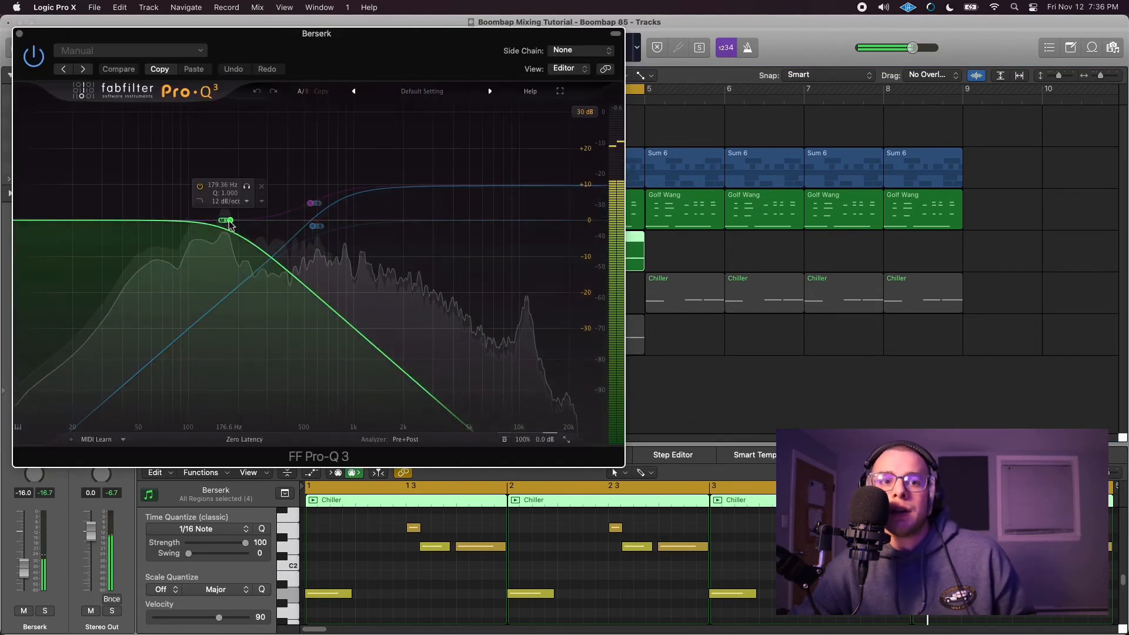
{"action": "left_click", "coordinate": [247, 186]}
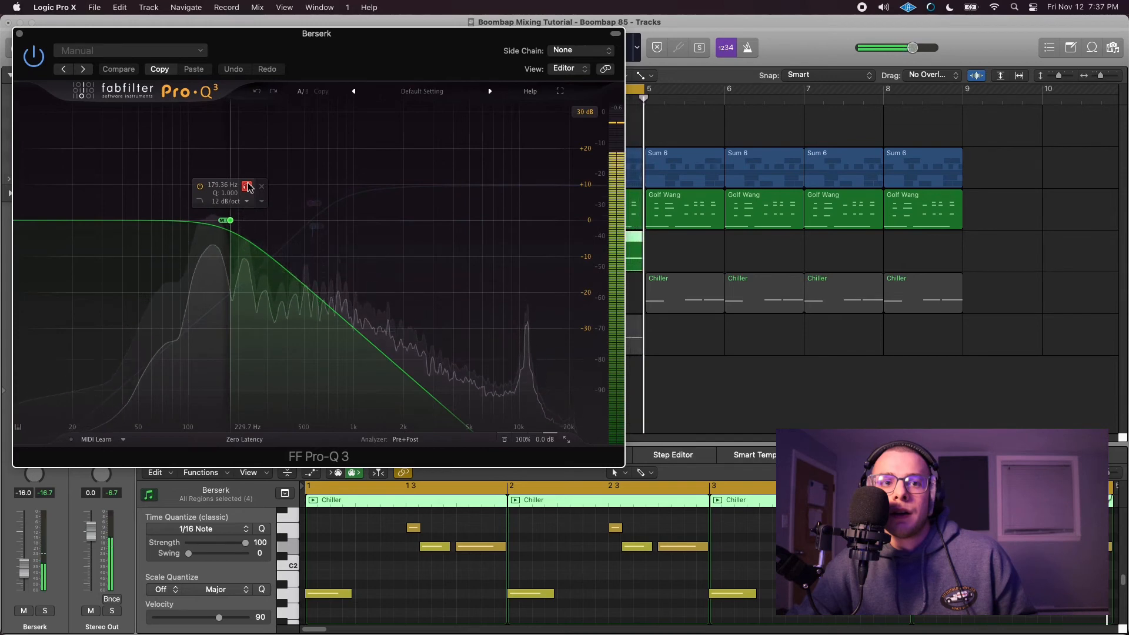
{"action": "left_click", "coordinate": [247, 186]}
{"action": "left_click", "coordinate": [247, 187]}
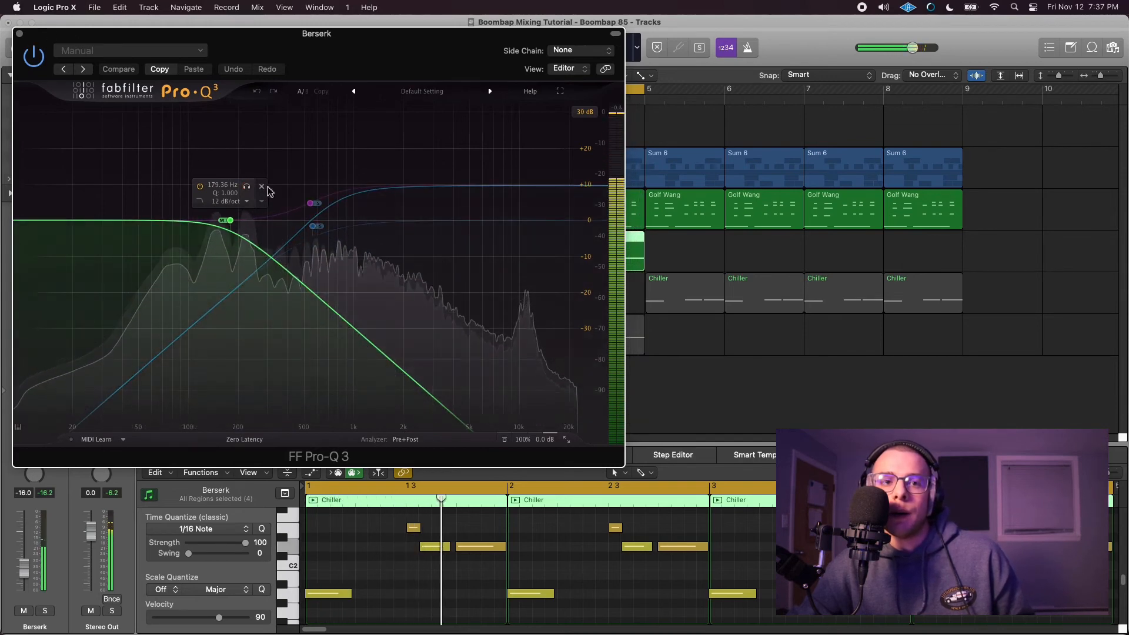
{"action": "left_click", "coordinate": [247, 187]}
{"action": "left_click", "coordinate": [247, 186]}
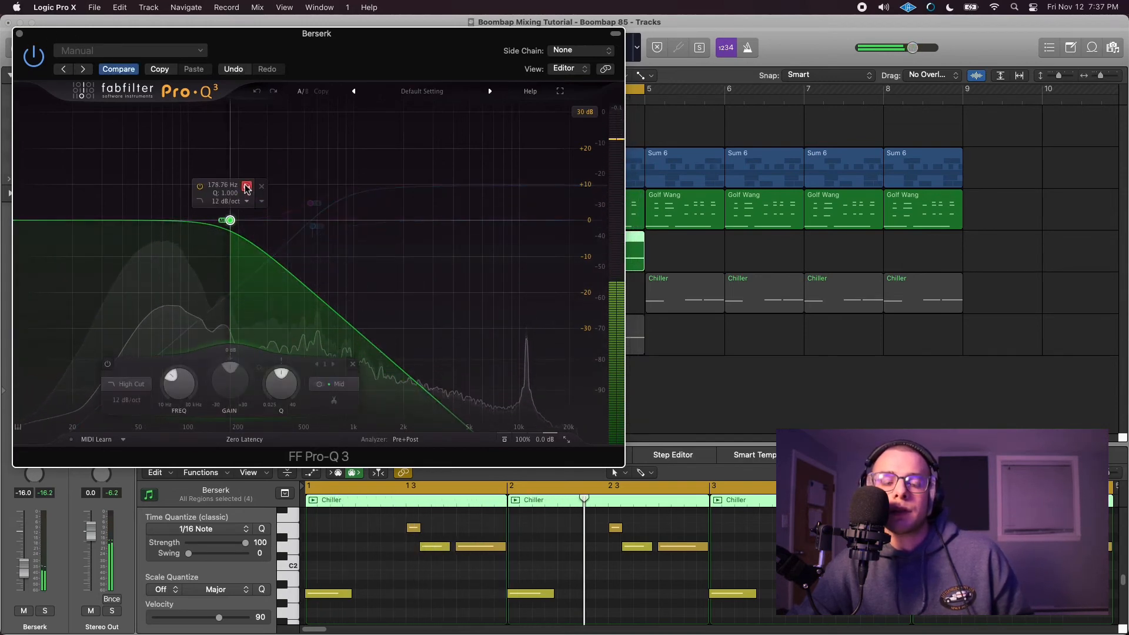
{"action": "left_click", "coordinate": [247, 186]}
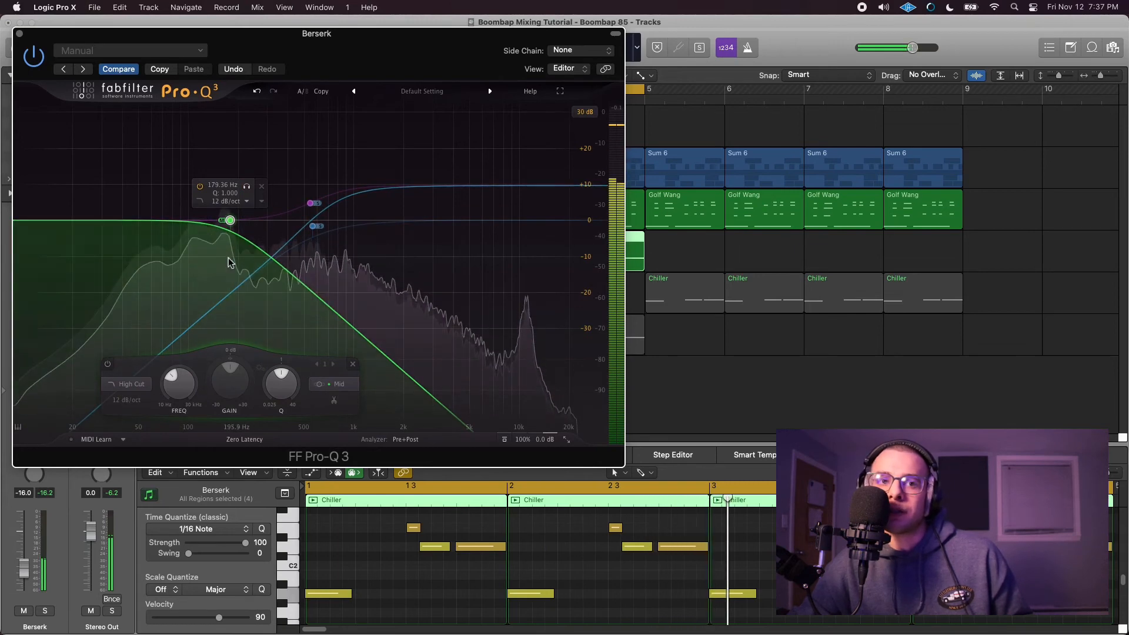
{"action": "left_click", "coordinate": [247, 186]}
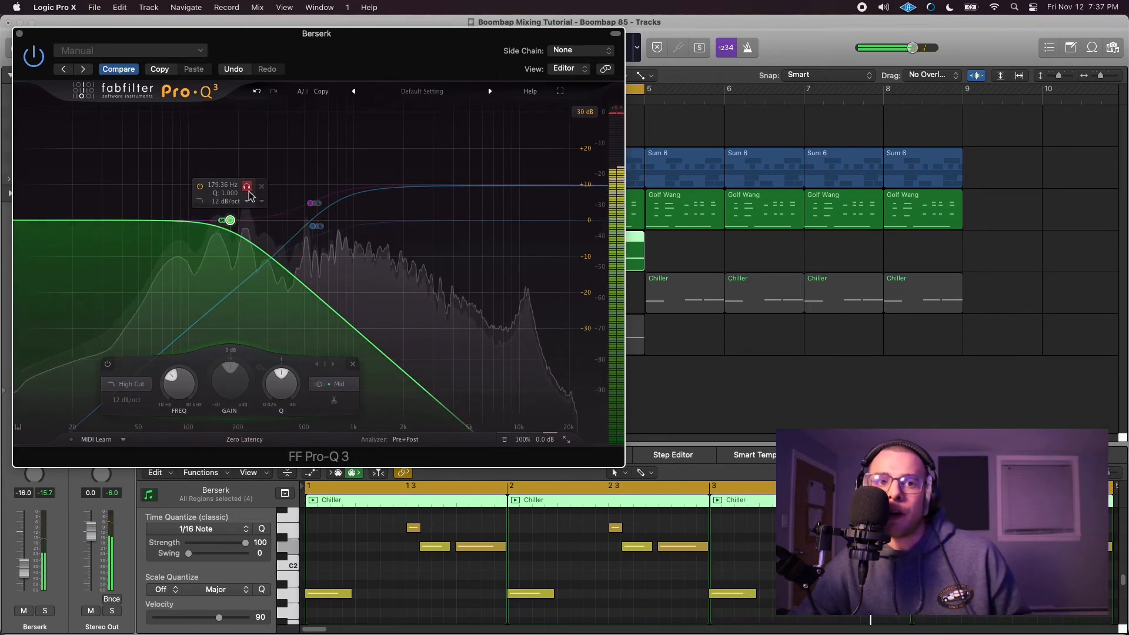
Try a 6 dB/oct slope on the mid high-cut band of Berserk's FF Pro-Q 3, and undo it
{"action": "left_click", "coordinate": [235, 201]}
{"action": "left_click", "coordinate": [234, 214]}
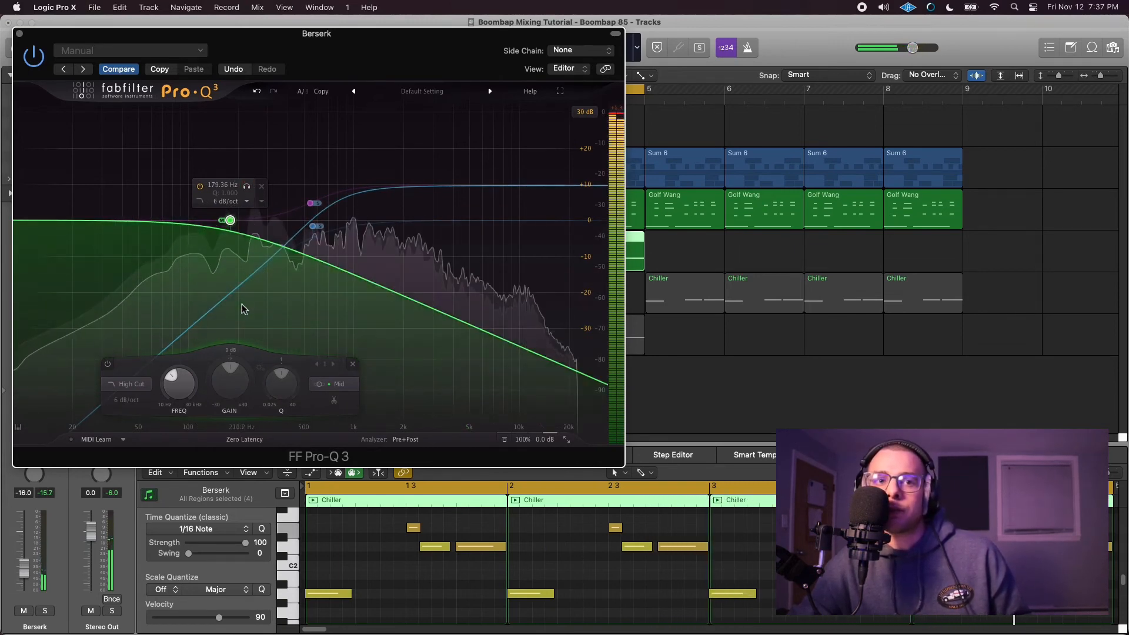
{"action": "left_click", "coordinate": [256, 92]}
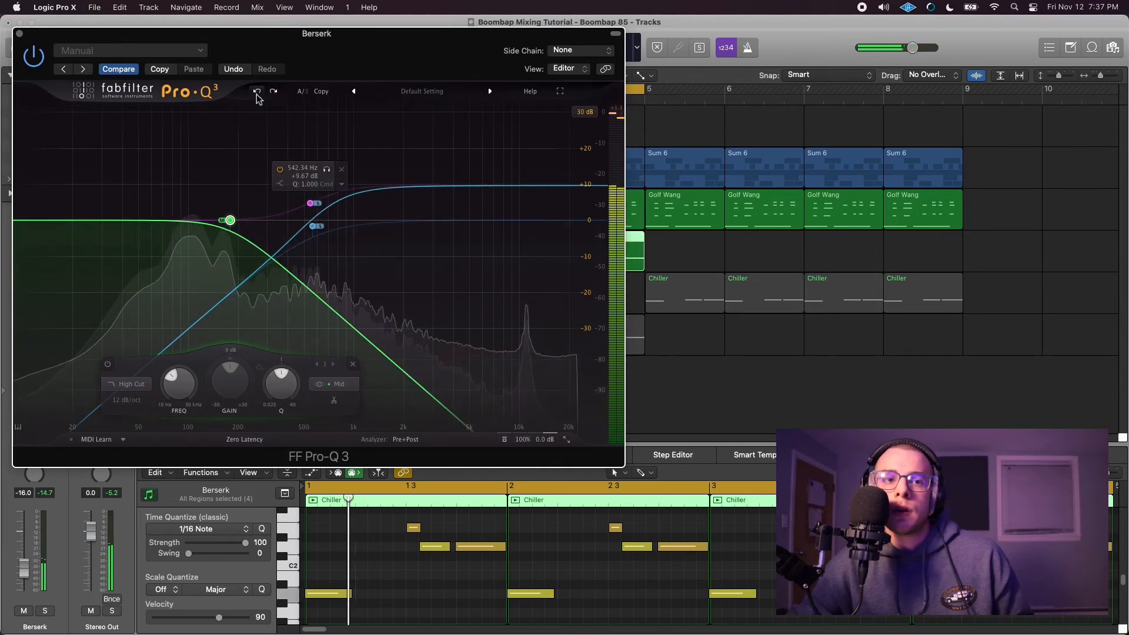
Turn on the Channel EQ at the end of Berserk's chain, review its curve, and set the track volume to -16.2 dB
{"action": "left_click", "coordinate": [19, 34]}
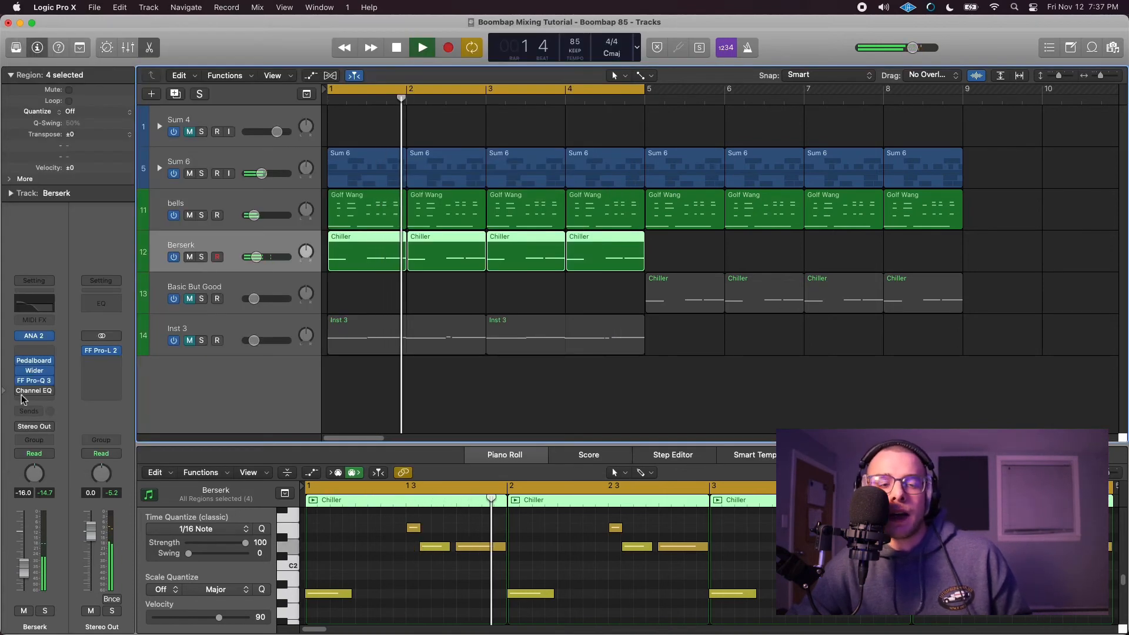
{"action": "left_click", "coordinate": [36, 390]}
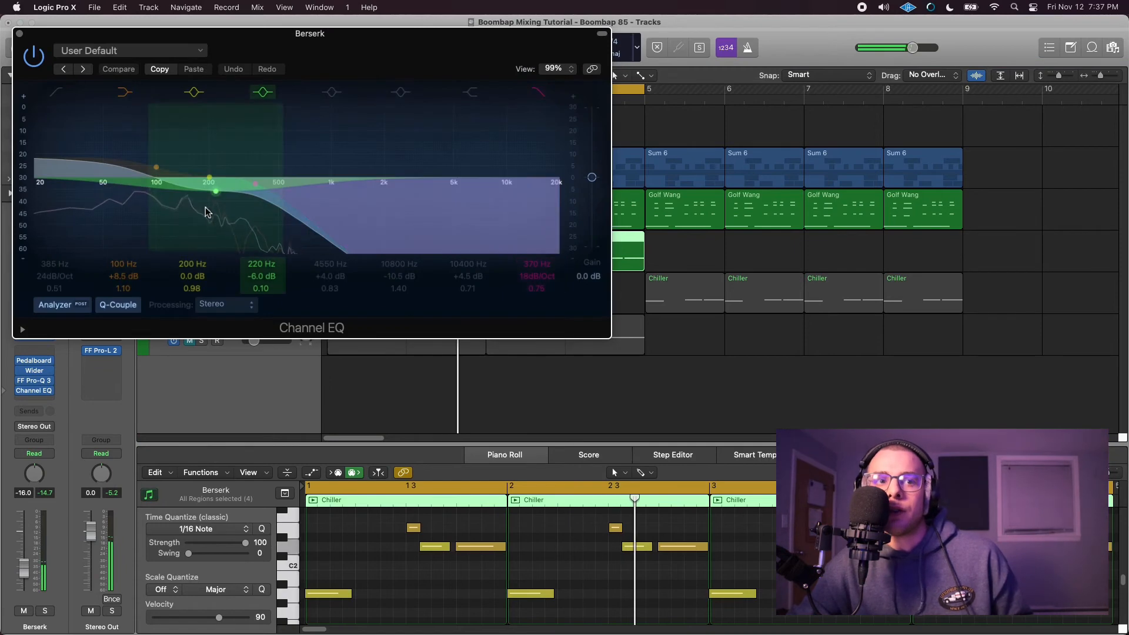
{"action": "left_click", "coordinate": [19, 36]}
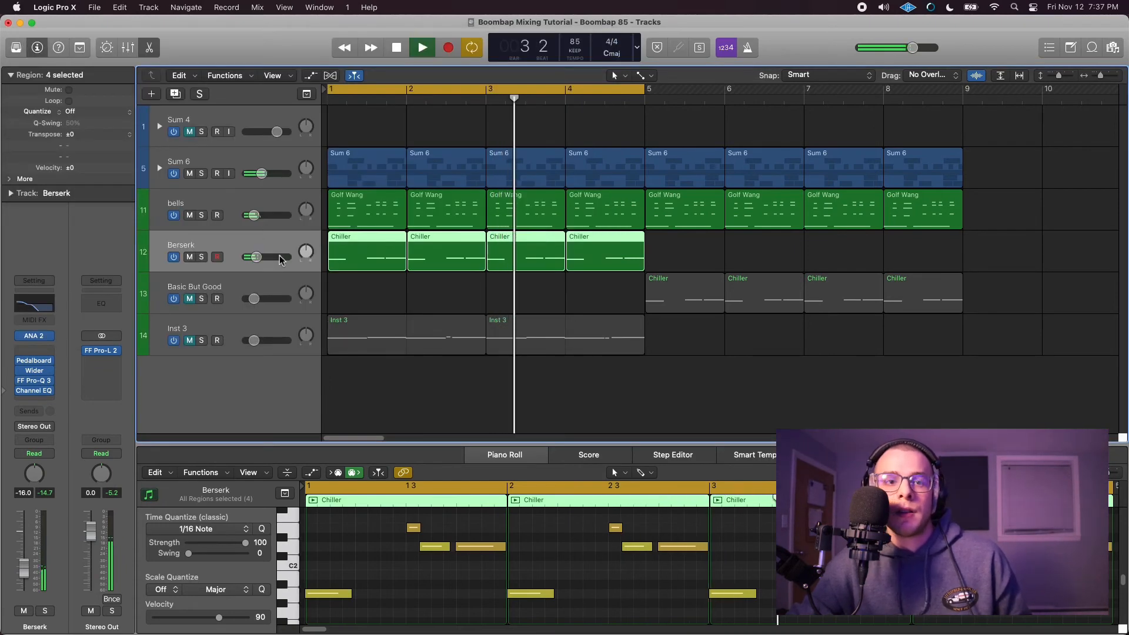
{"action": "left_click_drag", "start_coordinate": [257, 257], "coordinate": [259, 257]}
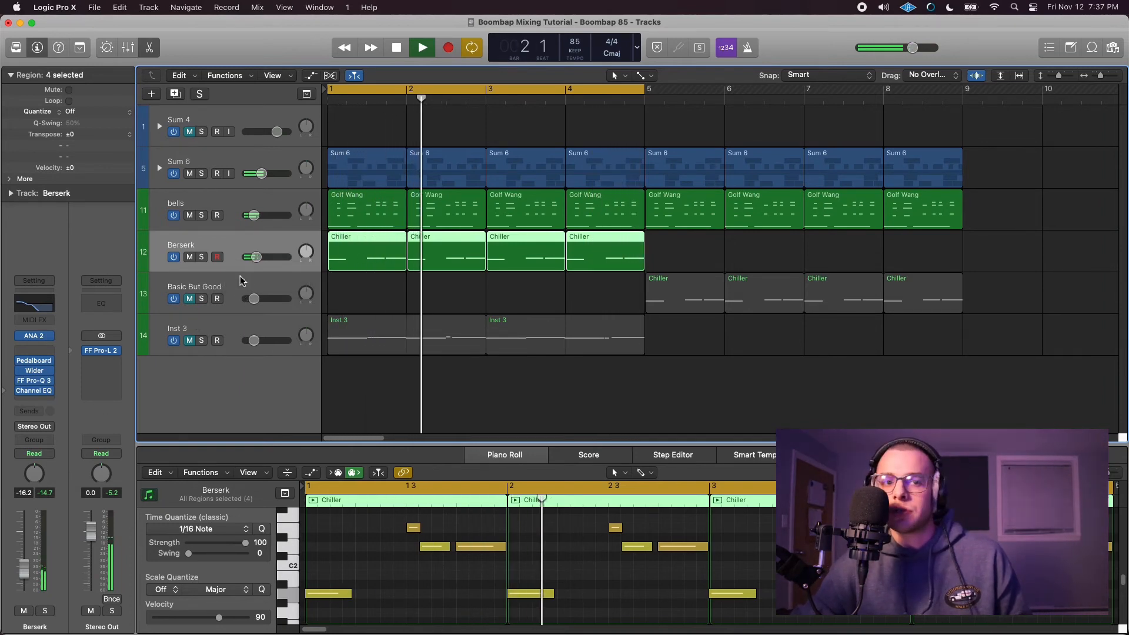
Unmute the Basic But Good track and extend the cycle range to bar 9 to hear it play
{"action": "left_click", "coordinate": [190, 300]}
{"action": "left_click_drag", "start_coordinate": [646, 89], "coordinate": [963, 91]}
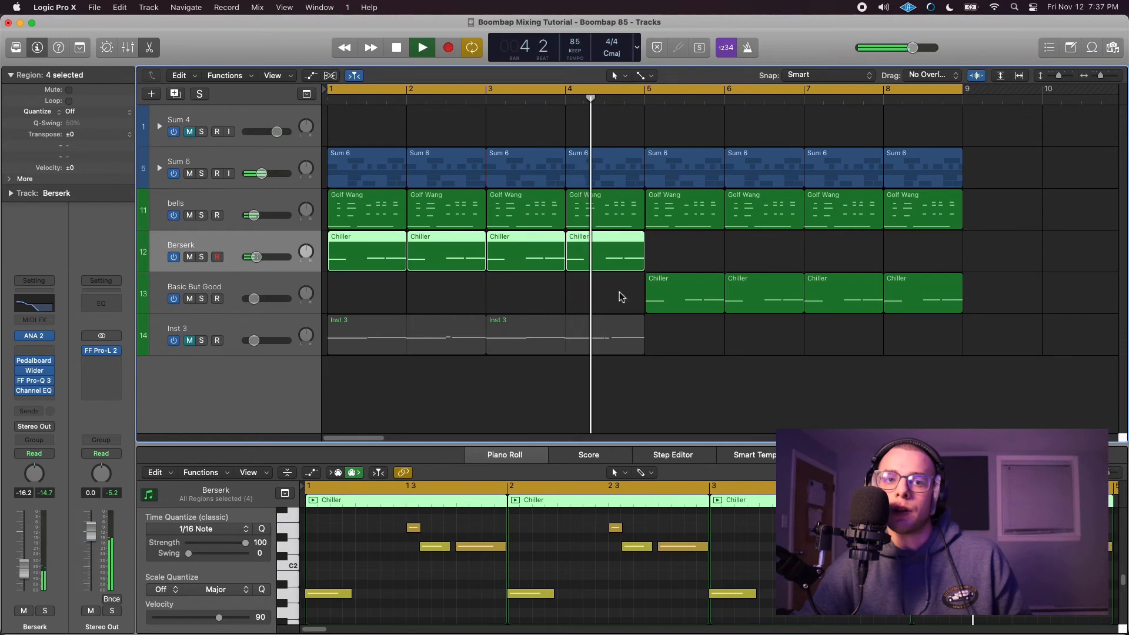
{"action": "left_click", "coordinate": [269, 294]}
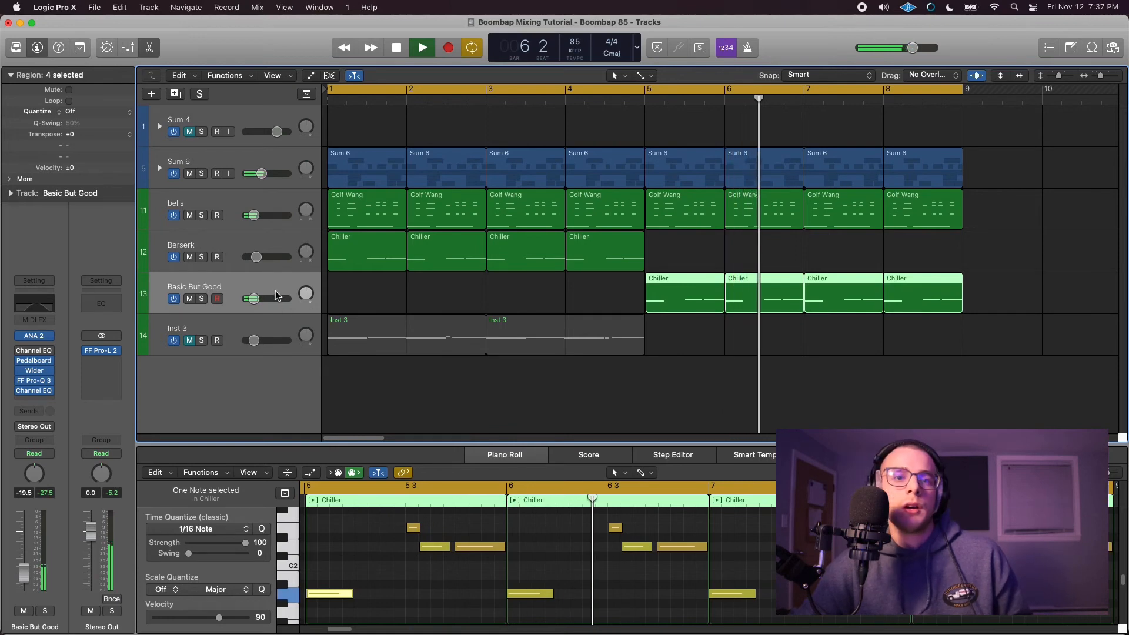
{"action": "mouse_move", "coordinate": [289, 301]}
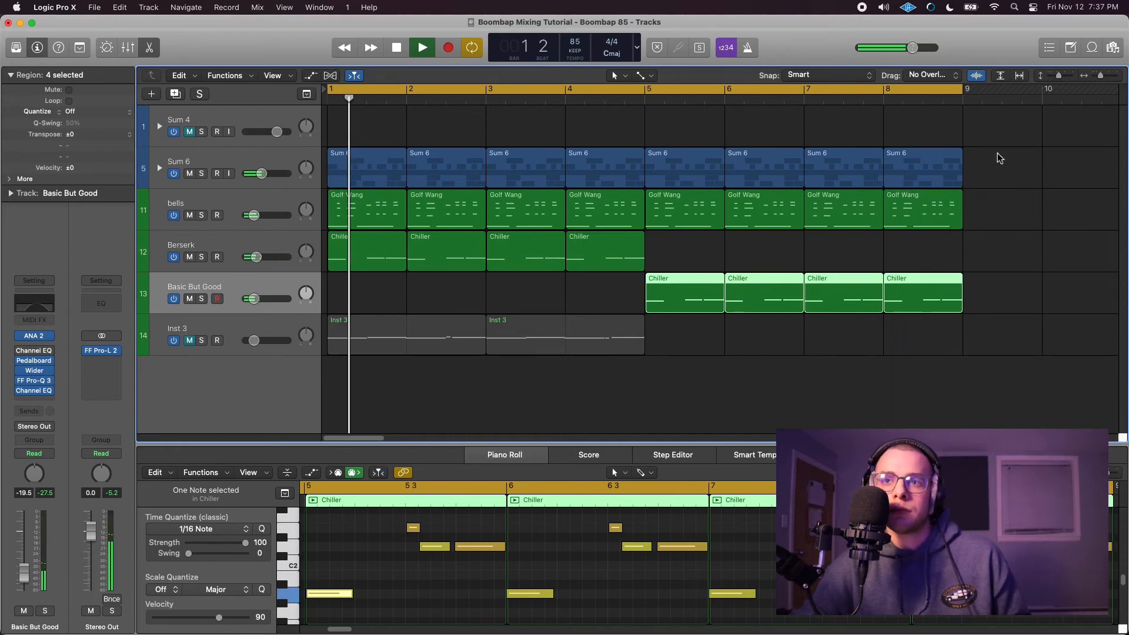
Shorten the cycle range to end at bar 5 and select the Inst 3 track
{"action": "left_click_drag", "start_coordinate": [965, 94], "coordinate": [647, 187]}
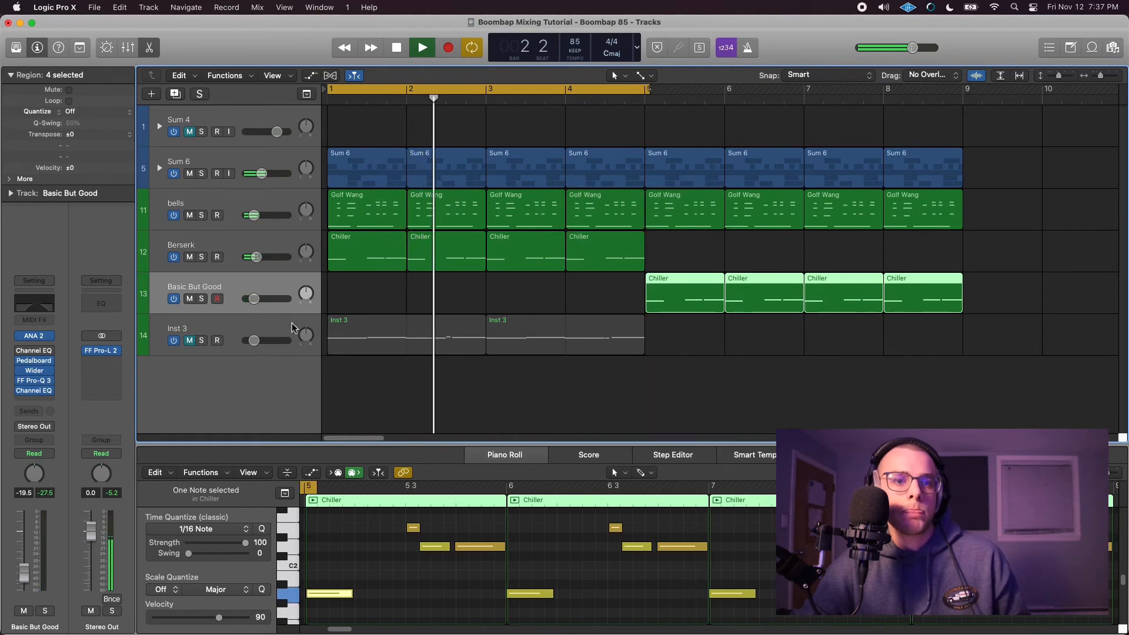
{"action": "left_click", "coordinate": [227, 329]}
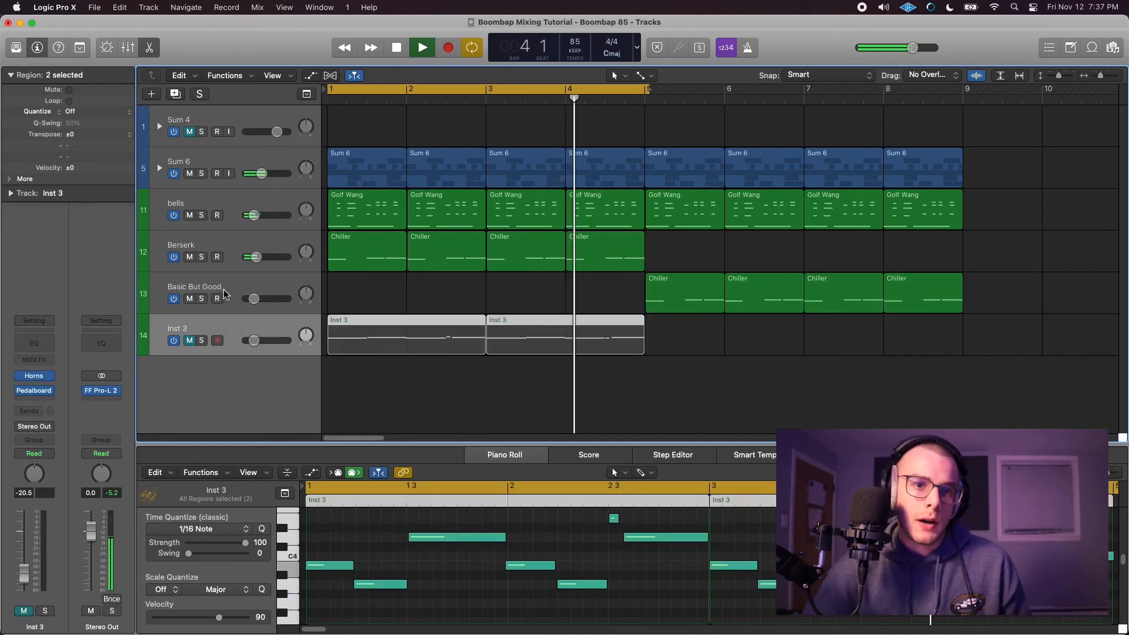
{"action": "left_click", "coordinate": [223, 300]}
{"action": "left_click", "coordinate": [224, 319]}
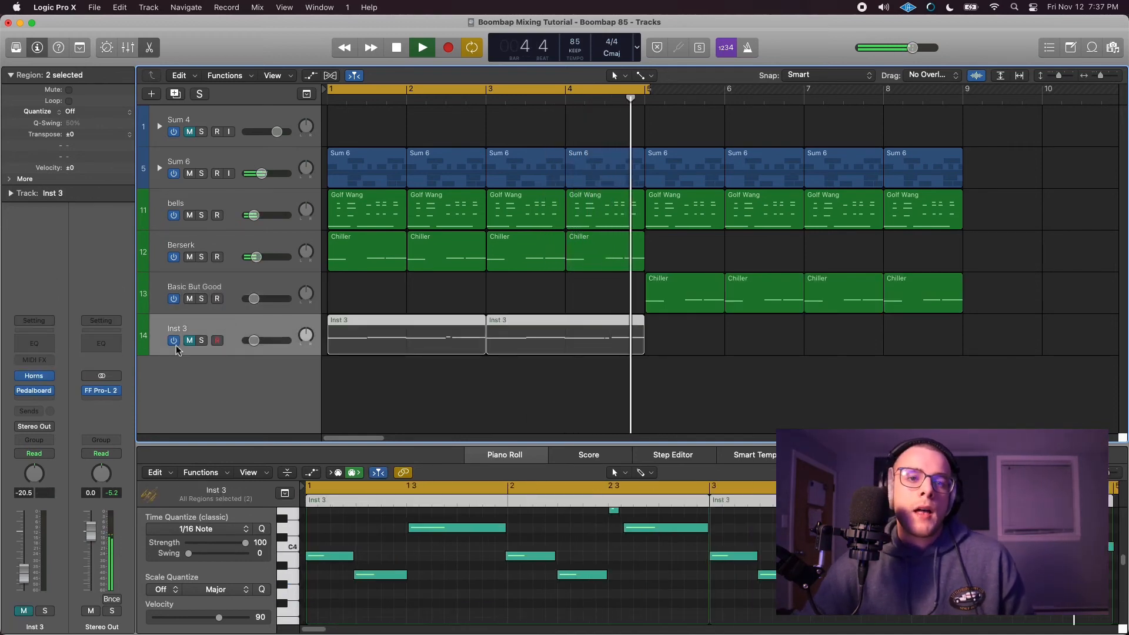
Unmute the Inst 3 track, restart playback of the four-bar loop, and set the track volume to -15.2 dB
{"action": "key", "text": "space"}
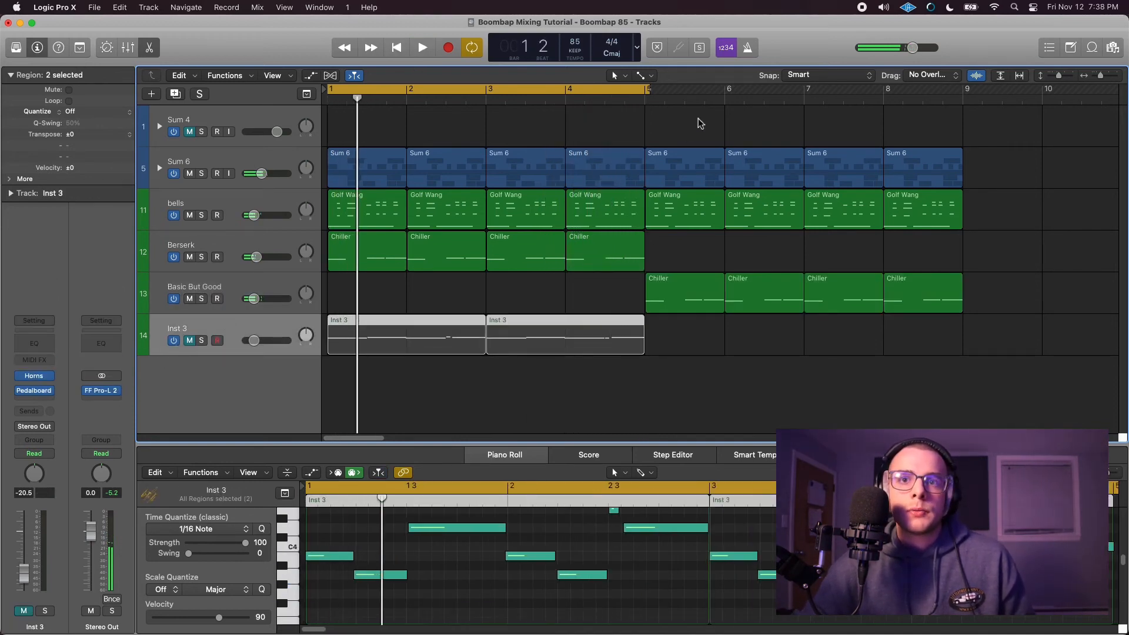
{"action": "left_click", "coordinate": [649, 91]}
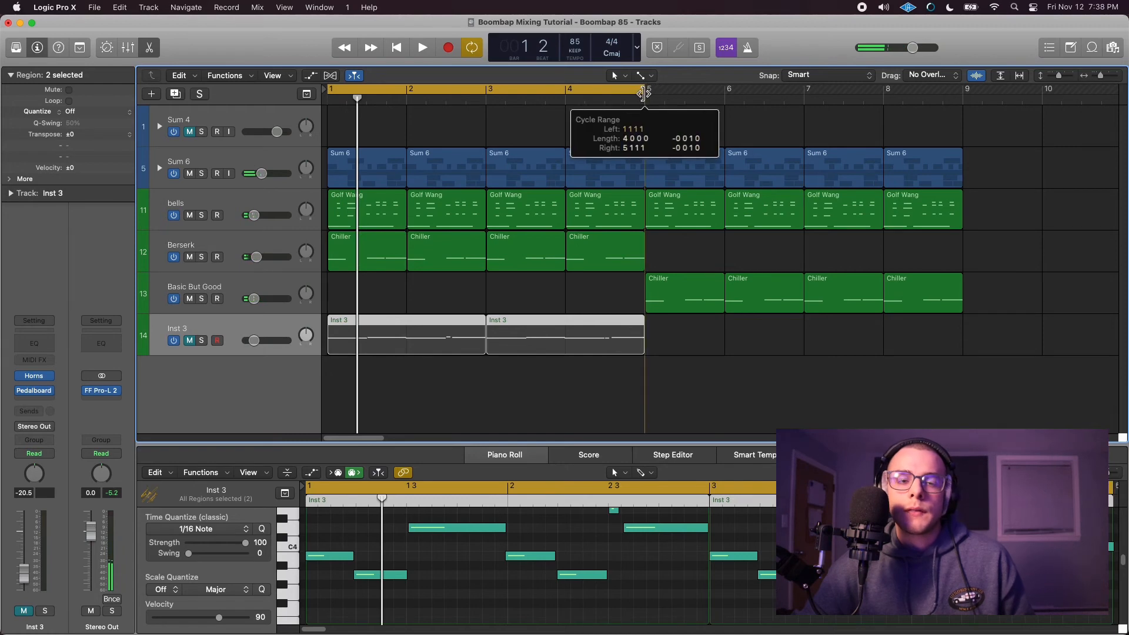
{"action": "left_click", "coordinate": [190, 341]}
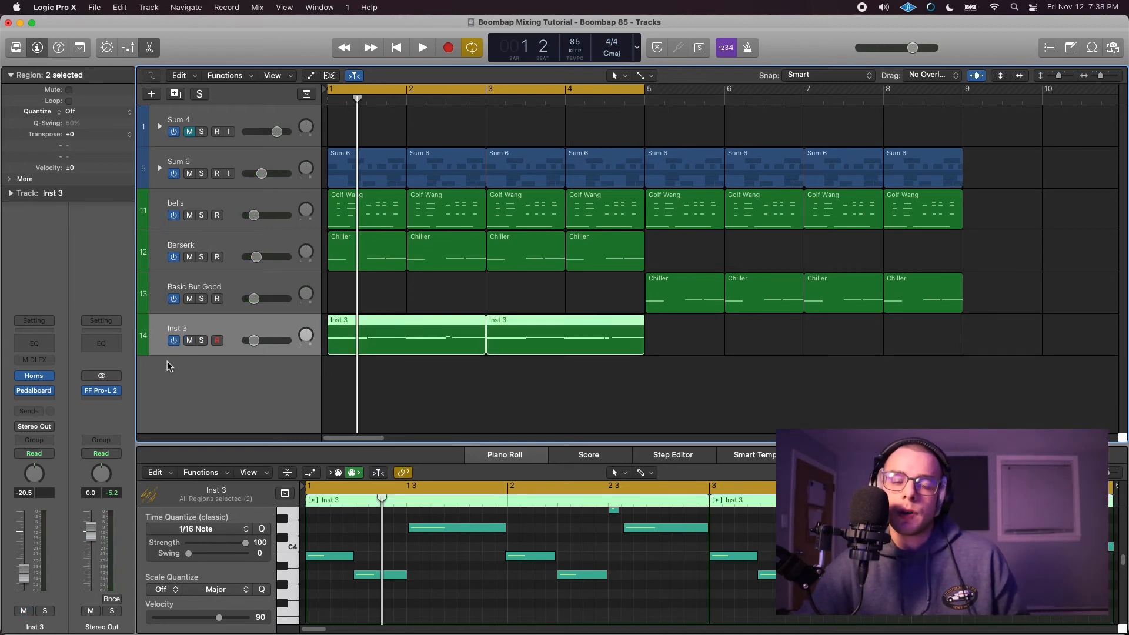
{"action": "key", "text": "space"}
{"action": "left_click_drag", "start_coordinate": [254, 341], "coordinate": [258, 340]}
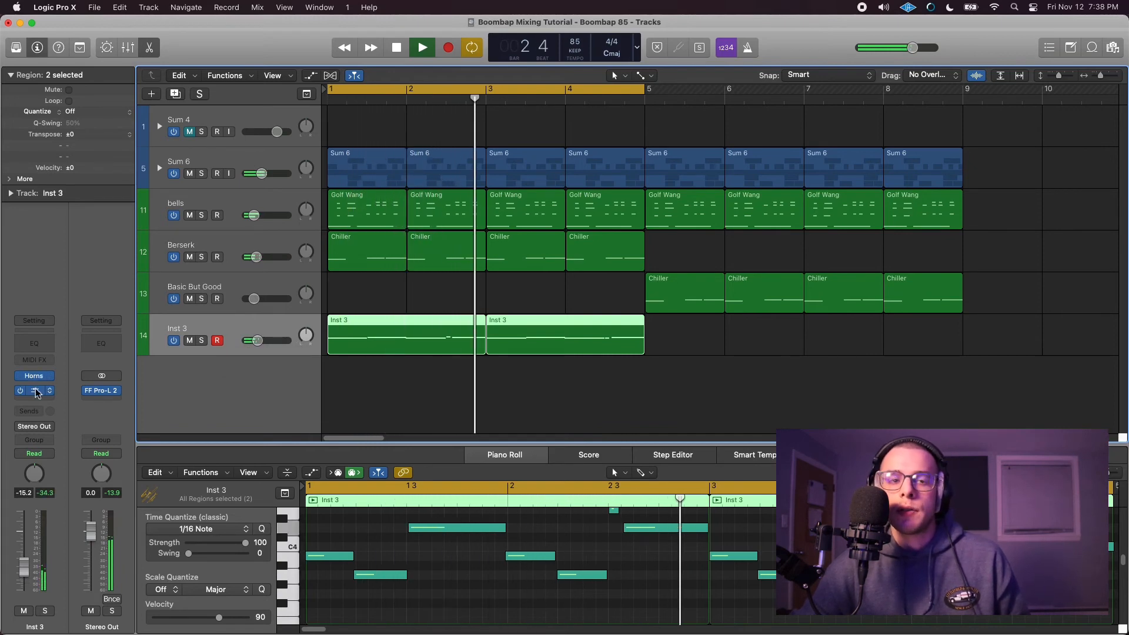
Open the Pedalboard on Inst 3 and examine its Wiggle Room setup and the Complete Pedalboards presets, keeping the current preset
{"action": "left_click", "coordinate": [35, 390]}
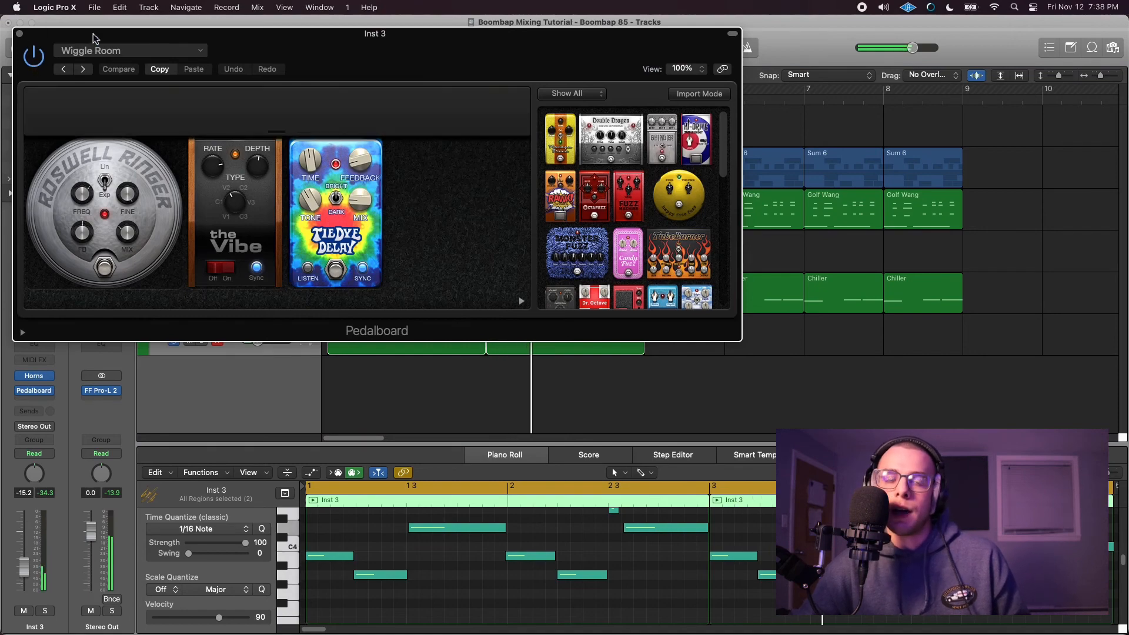
{"action": "left_click_drag", "start_coordinate": [94, 38], "coordinate": [178, 45]}
{"action": "left_click", "coordinate": [204, 59]}
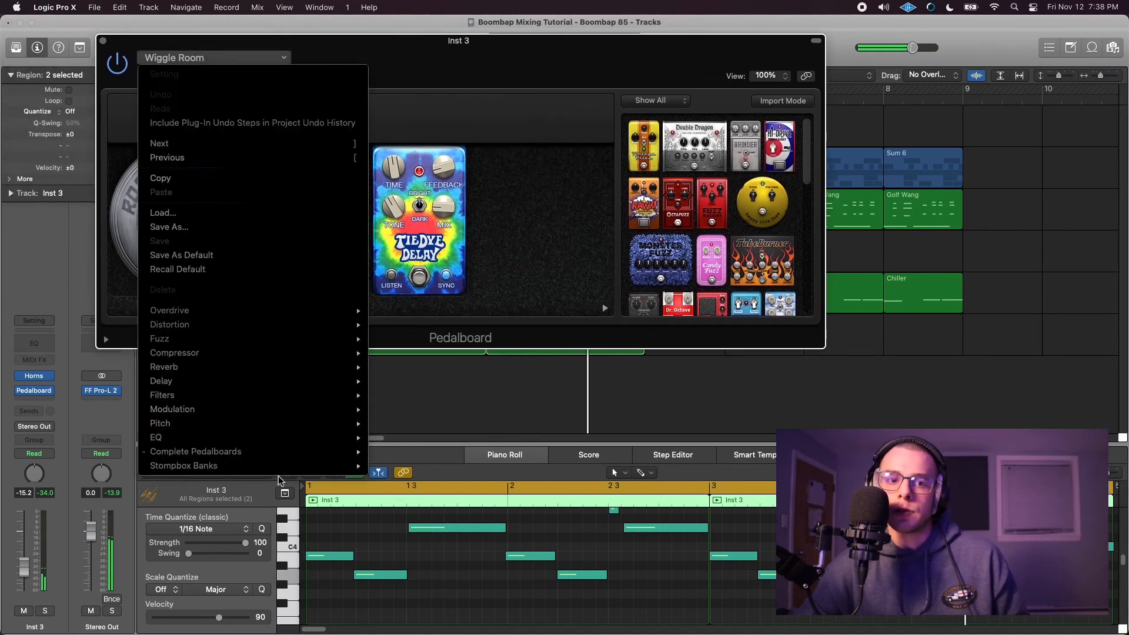
{"action": "mouse_move", "coordinate": [277, 453]}
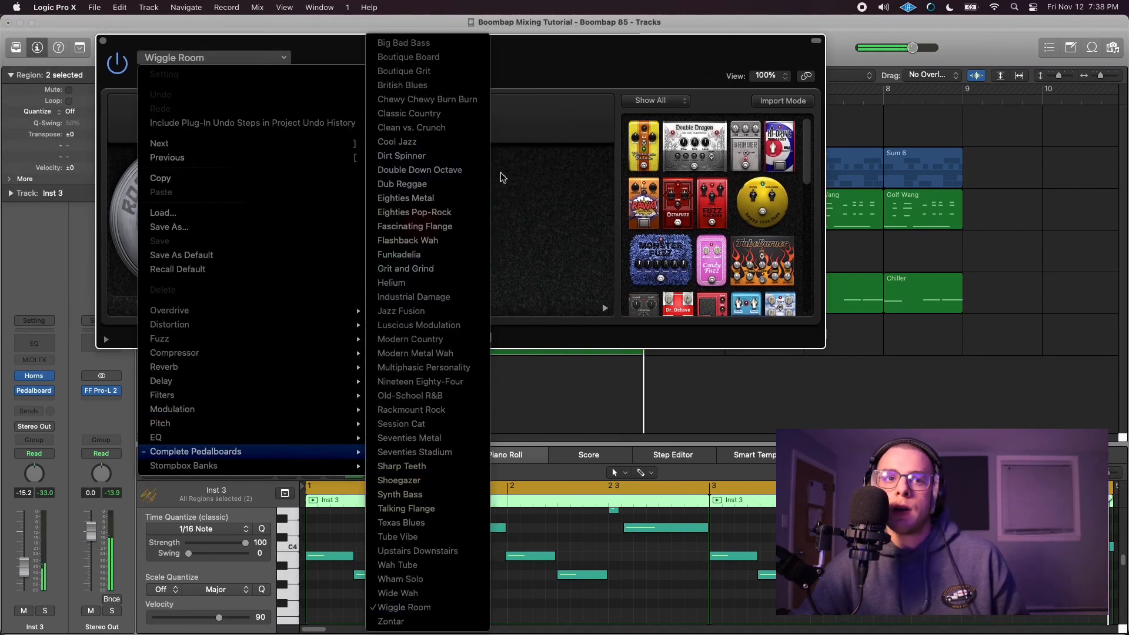
{"action": "left_click", "coordinate": [120, 30]}
{"action": "left_click", "coordinate": [103, 41]}
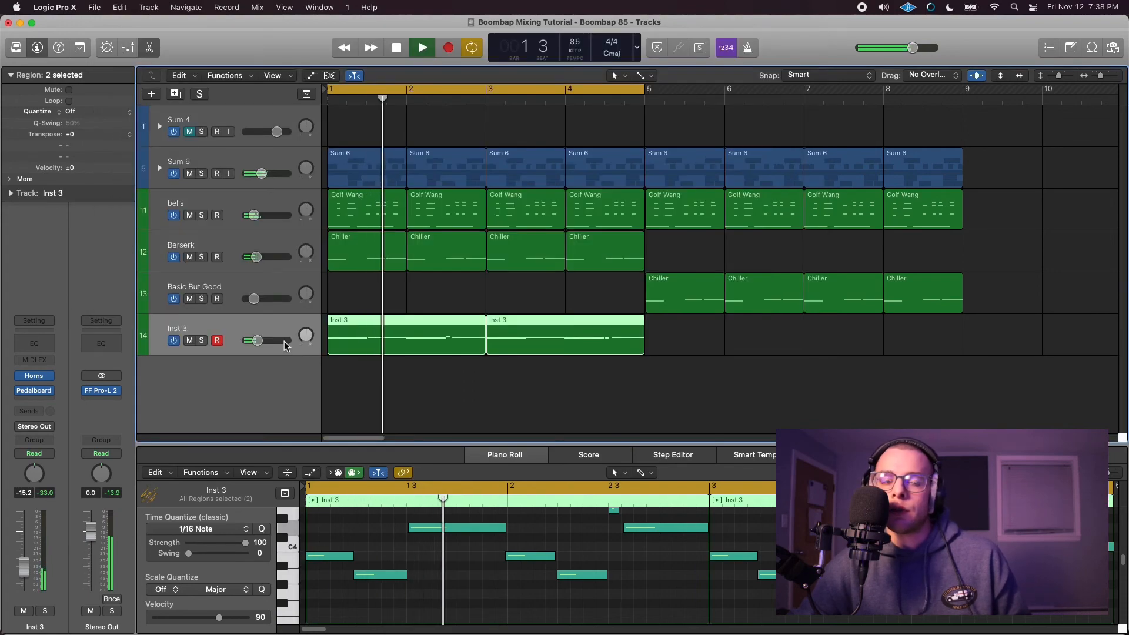
Fine-tune the Inst 3 track volume to -16.6 dB while the loop plays
{"action": "left_click_drag", "start_coordinate": [258, 341], "coordinate": [263, 340]}
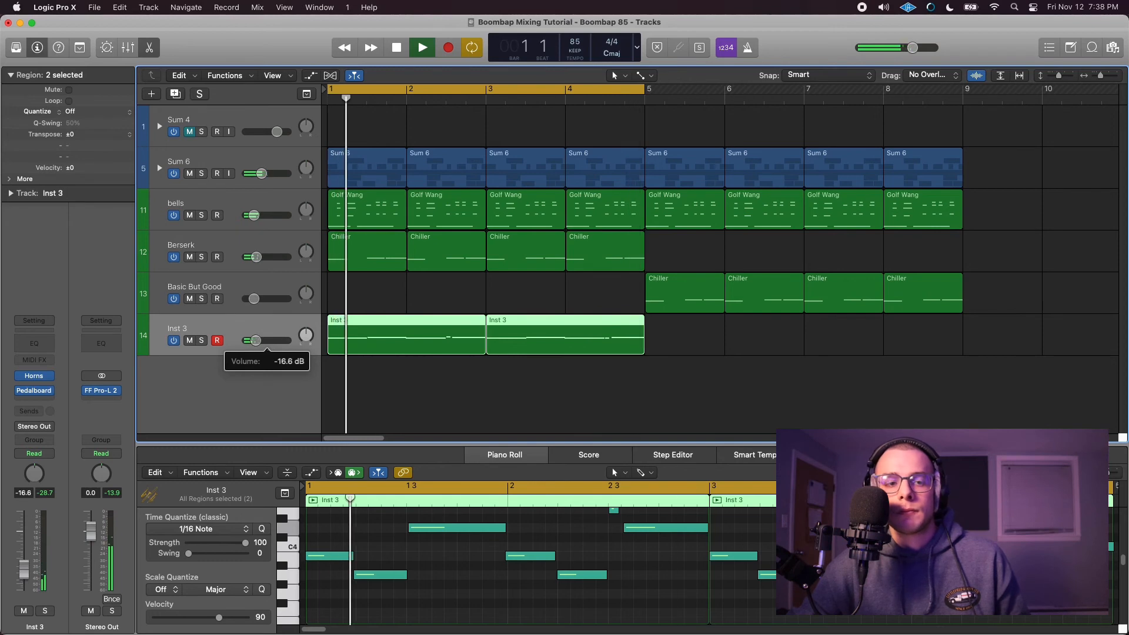
{"action": "left_click_drag", "start_coordinate": [256, 340], "coordinate": [271, 348]}
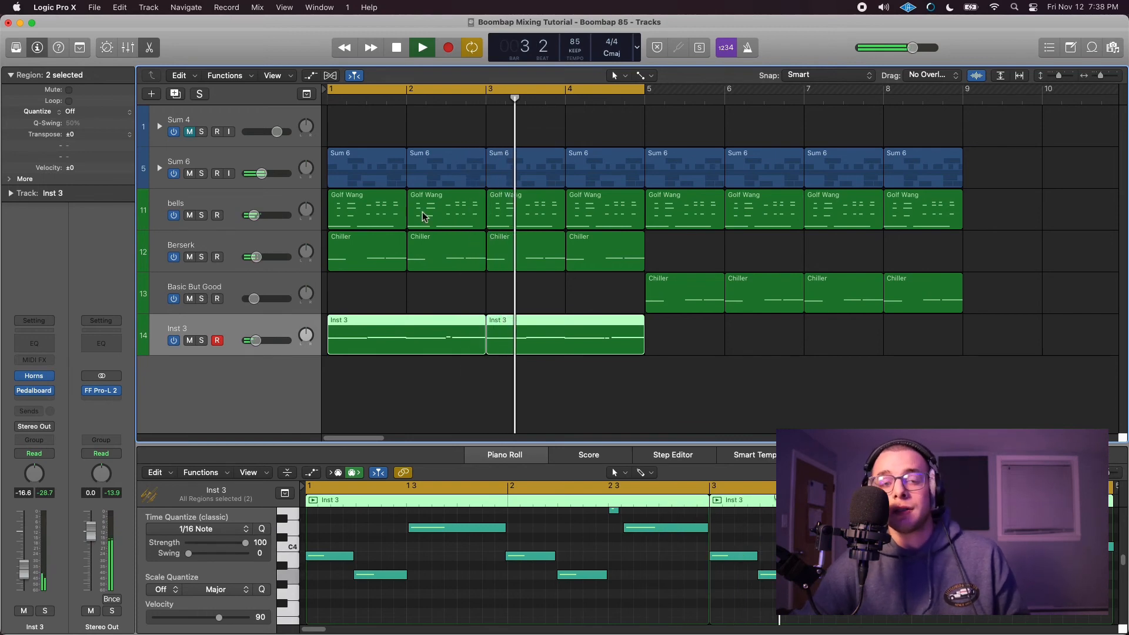
Go through the Sum 6, bells, Berserk, Basic But Good and Inst 3 tracks during playback to review their plug-in chains and levels
{"action": "left_click", "coordinate": [268, 279]}
{"action": "left_click", "coordinate": [281, 246]}
{"action": "left_click", "coordinate": [288, 204]}
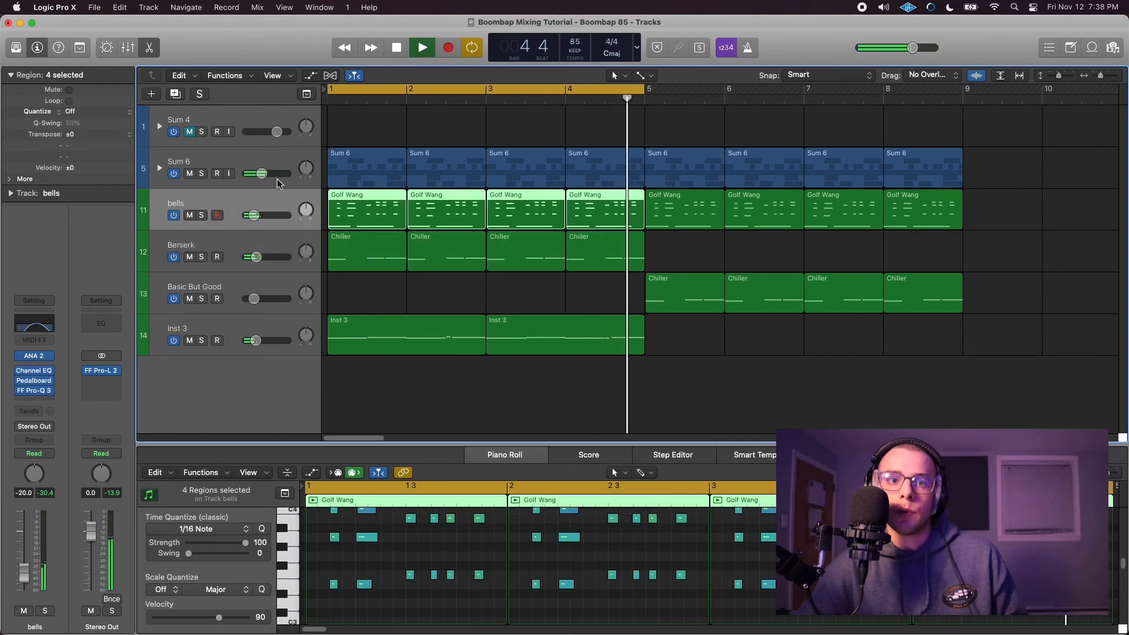
{"action": "left_click", "coordinate": [267, 157]}
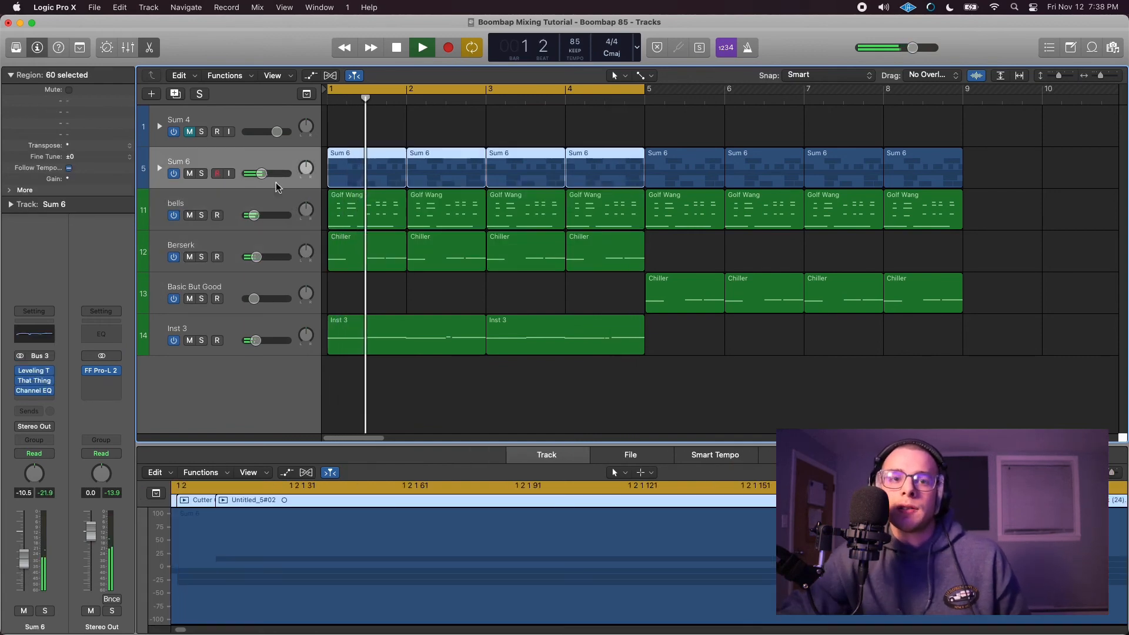
{"action": "left_click", "coordinate": [272, 204]}
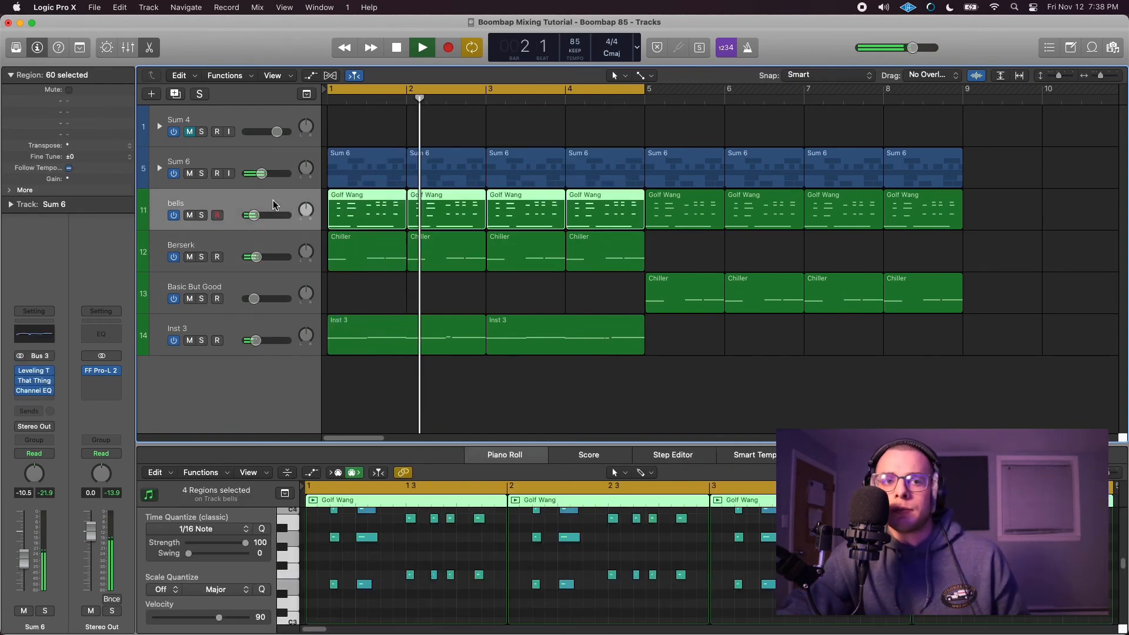
{"action": "left_click", "coordinate": [260, 241]}
{"action": "left_click", "coordinate": [258, 305]}
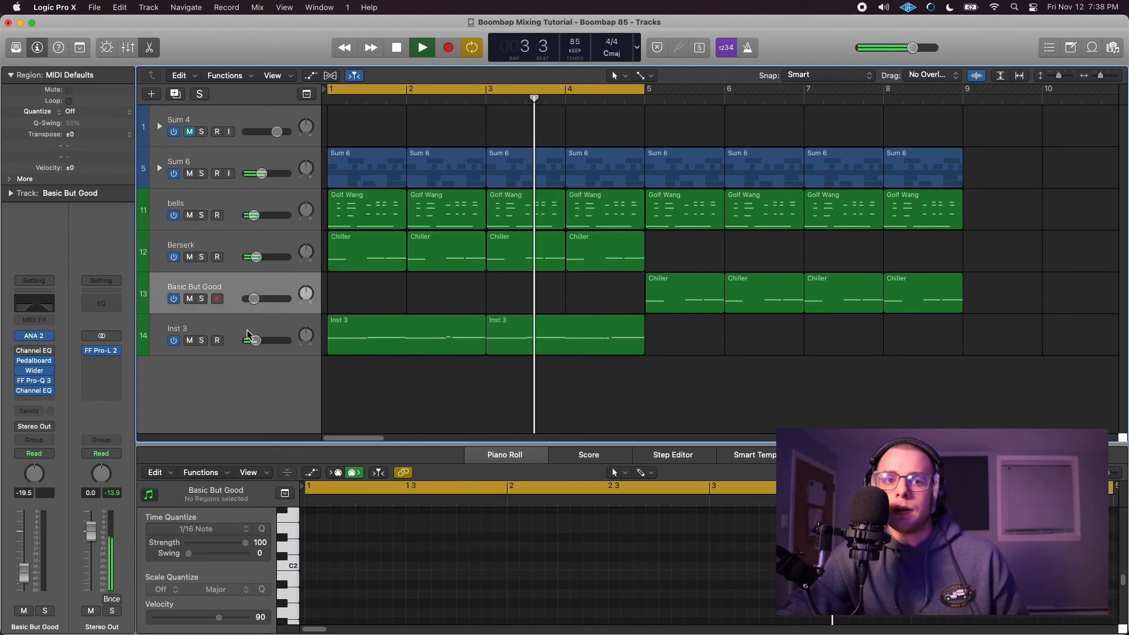
{"action": "left_click", "coordinate": [247, 330]}
{"action": "left_click", "coordinate": [238, 287]}
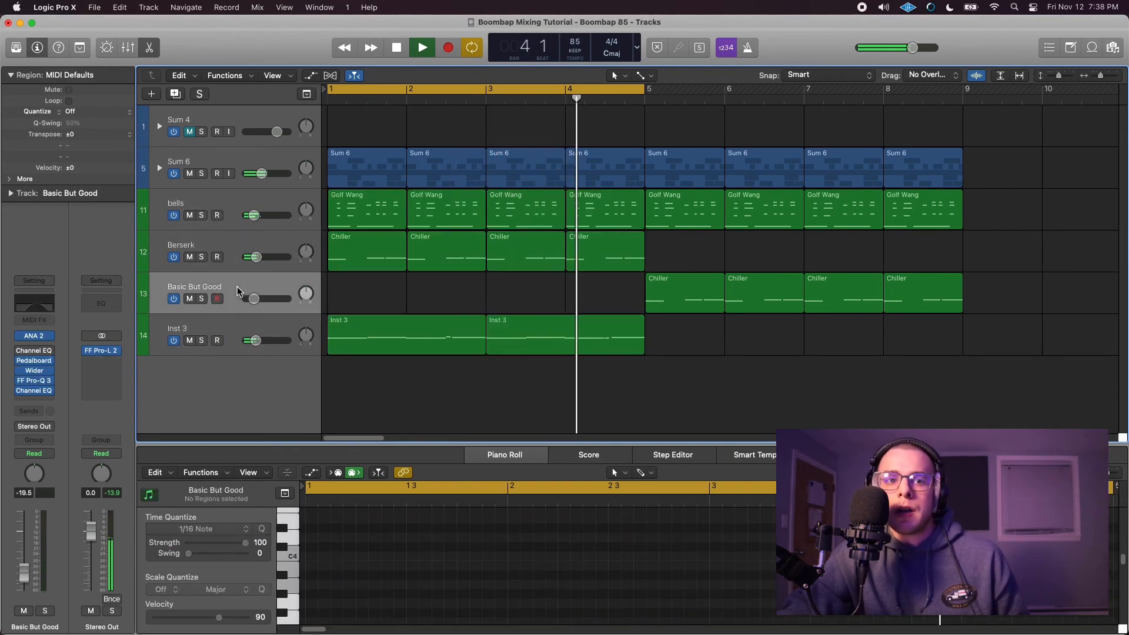
{"action": "left_click", "coordinate": [252, 240]}
{"action": "left_click", "coordinate": [250, 224]}
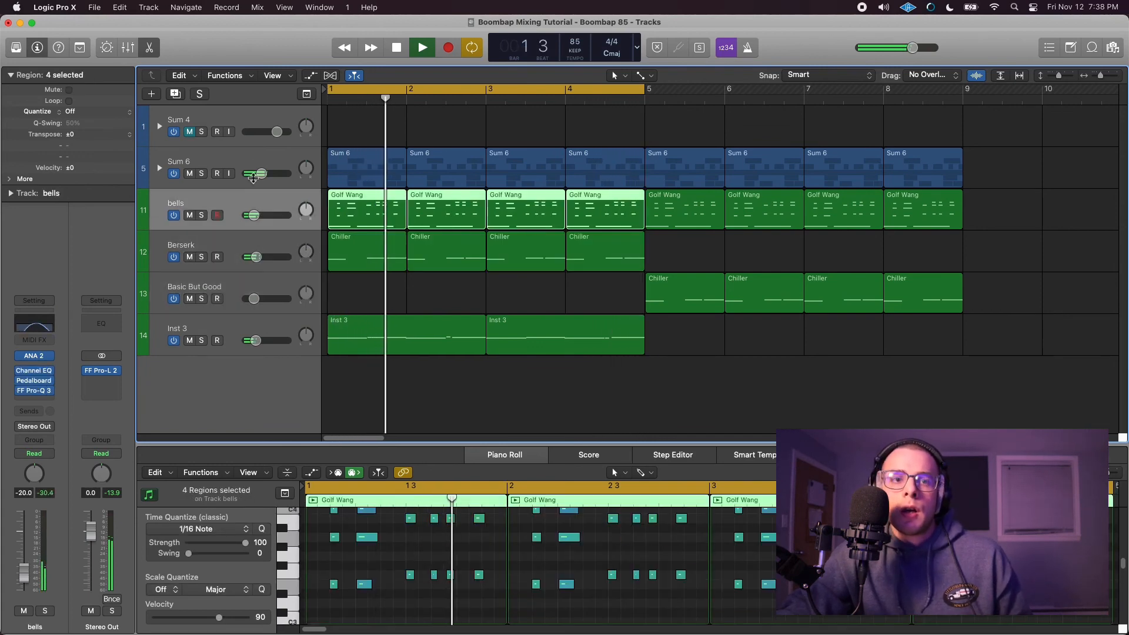
{"action": "left_click", "coordinate": [252, 164]}
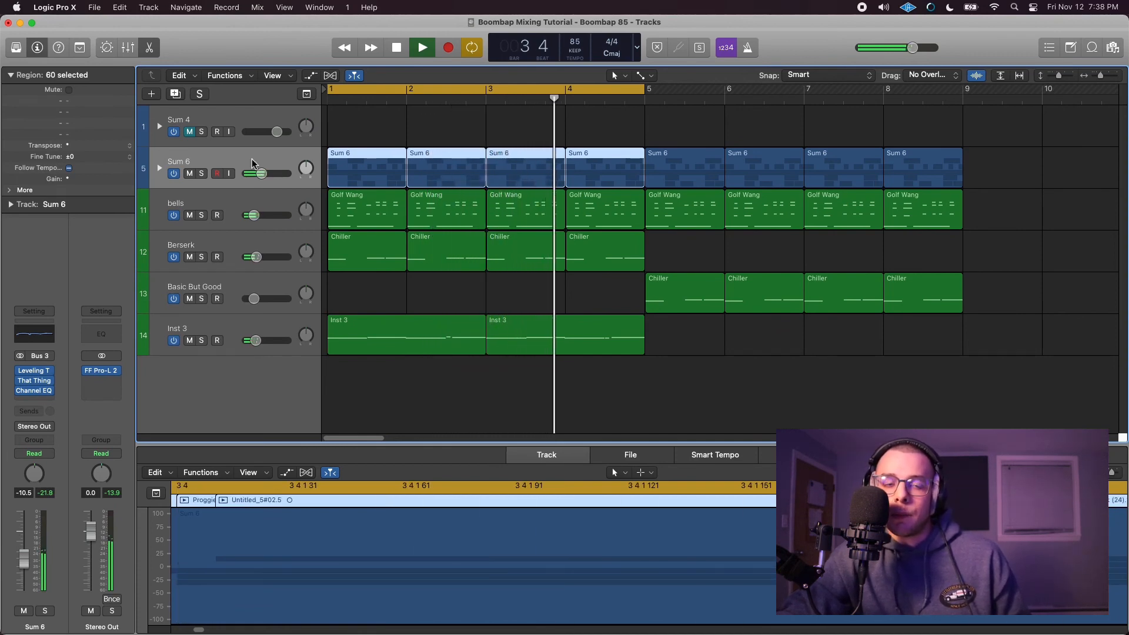
{"action": "left_click", "coordinate": [257, 319]}
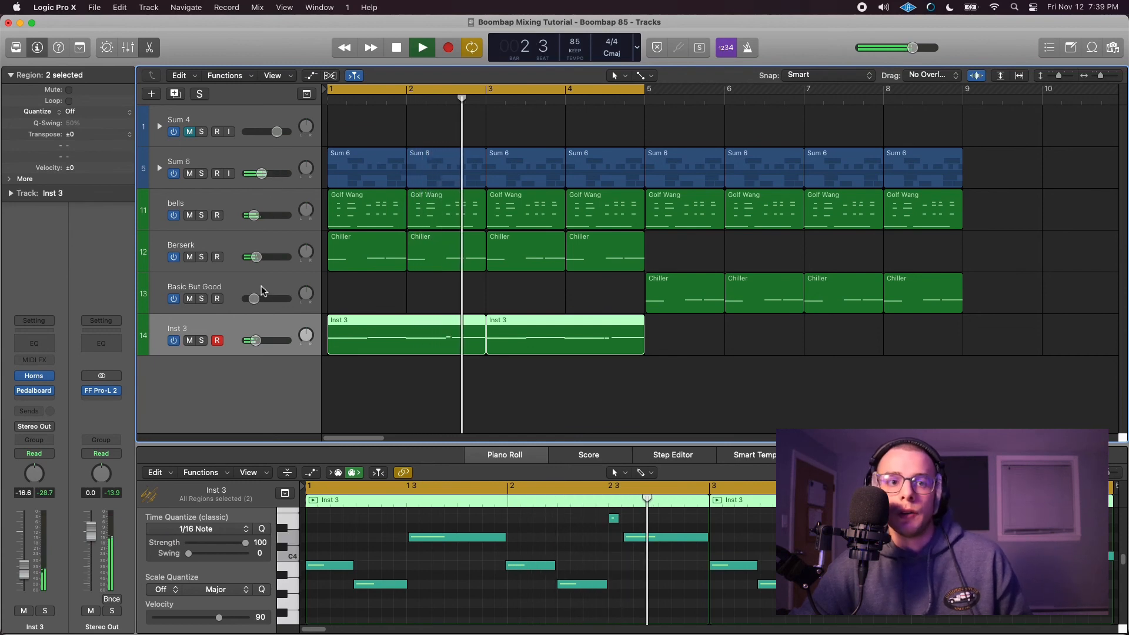
{"action": "key", "text": "Up"}
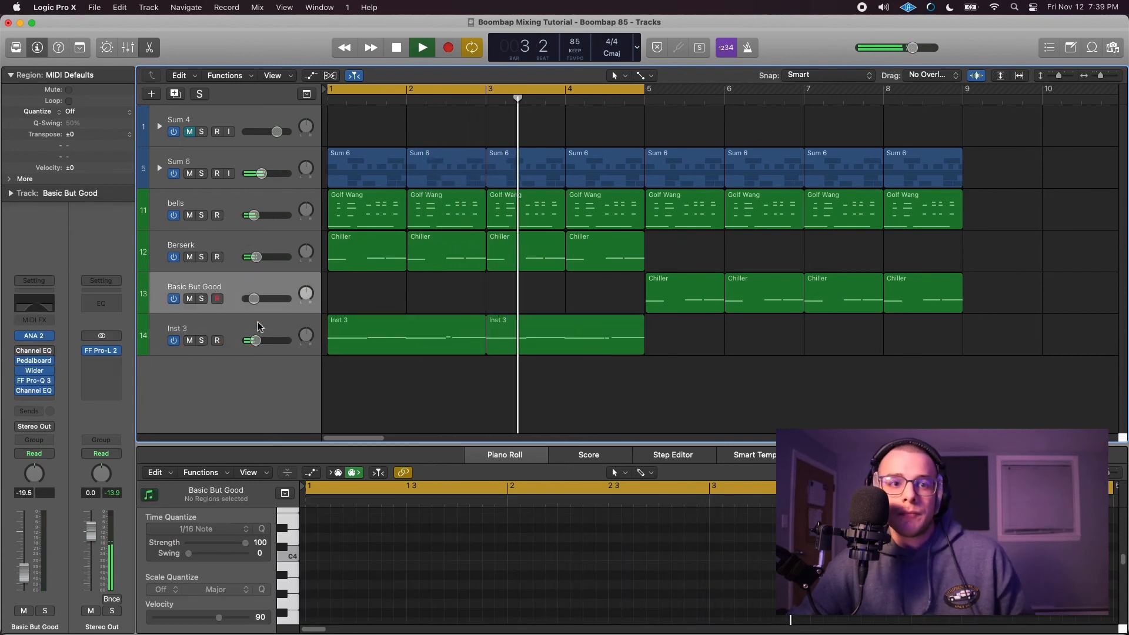
{"action": "key", "text": "Down"}
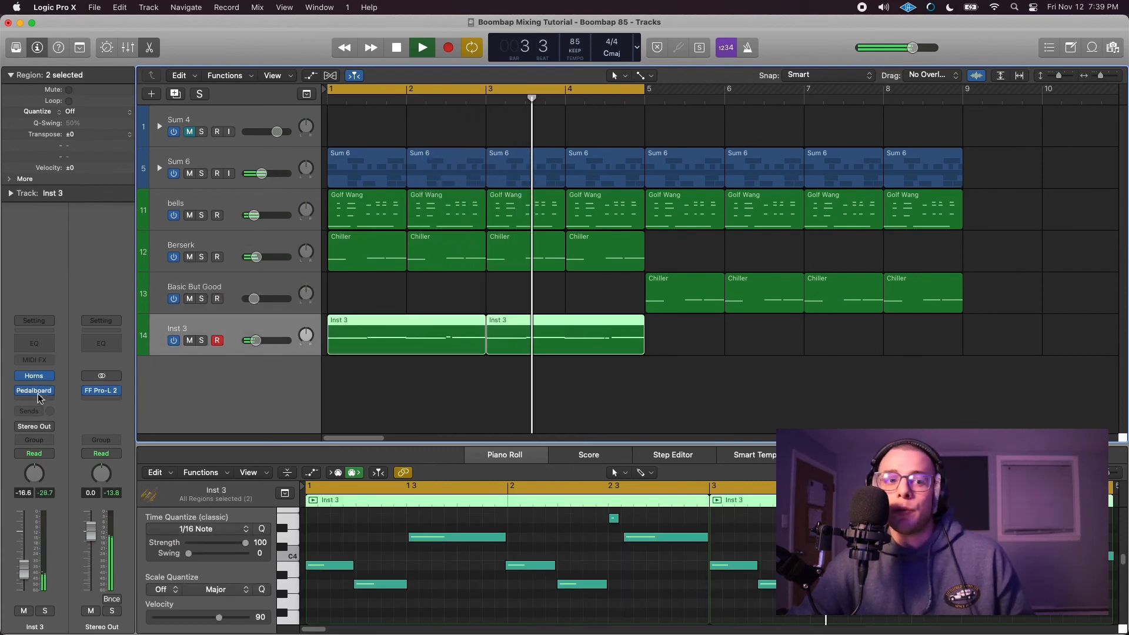
Mute the Inst 3 and Berserk tracks so only the drums and bells play in the first four bars
{"action": "left_click", "coordinate": [235, 238]}
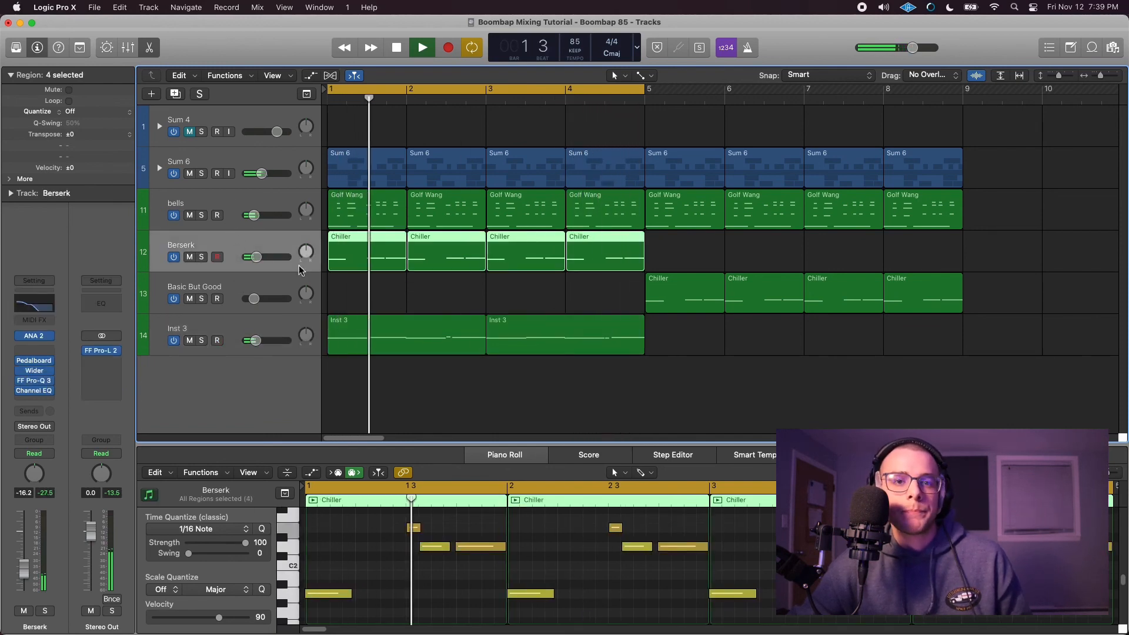
{"action": "left_click", "coordinate": [190, 340]}
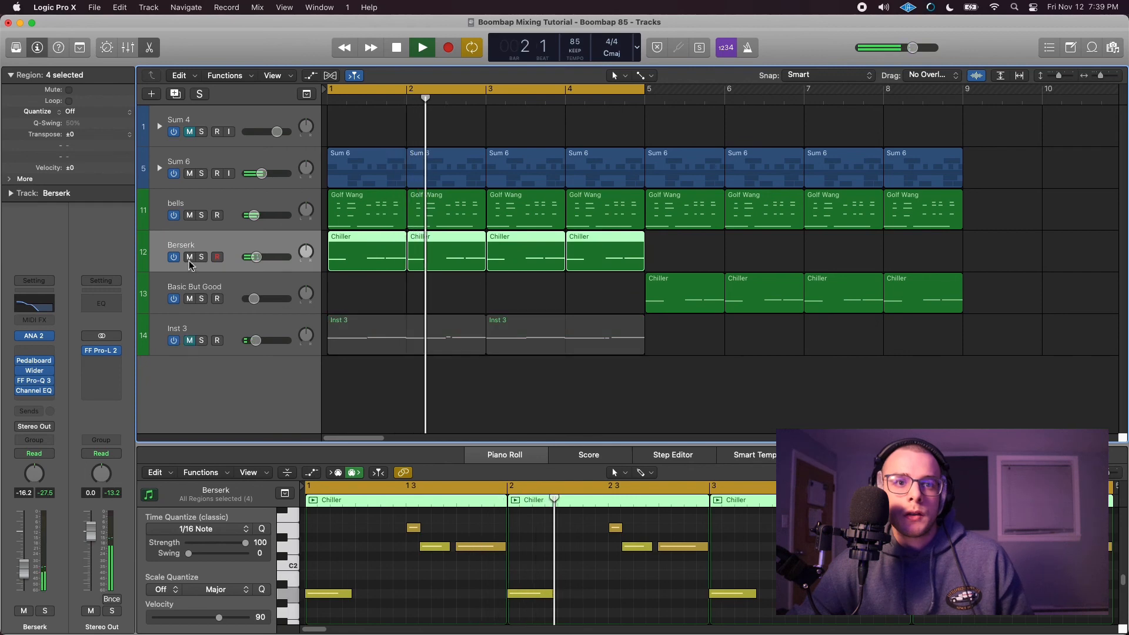
{"action": "left_click", "coordinate": [189, 259]}
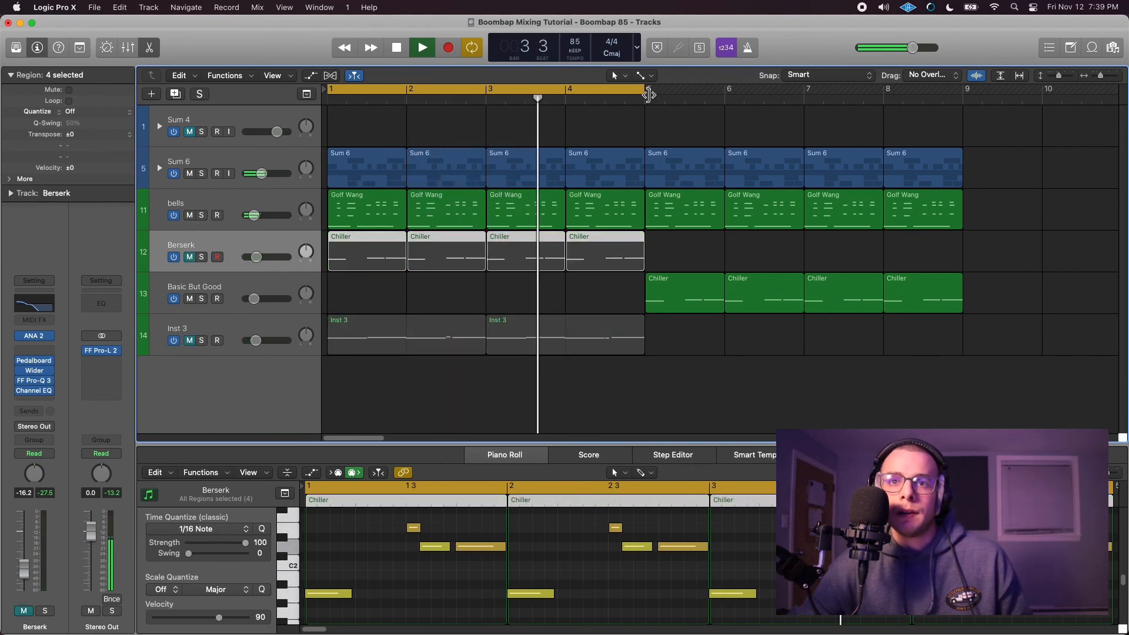
Set the cycle range to bars 5 through 9 to loop the section with the Basic But Good regions
{"action": "left_click_drag", "start_coordinate": [647, 95], "coordinate": [962, 125]}
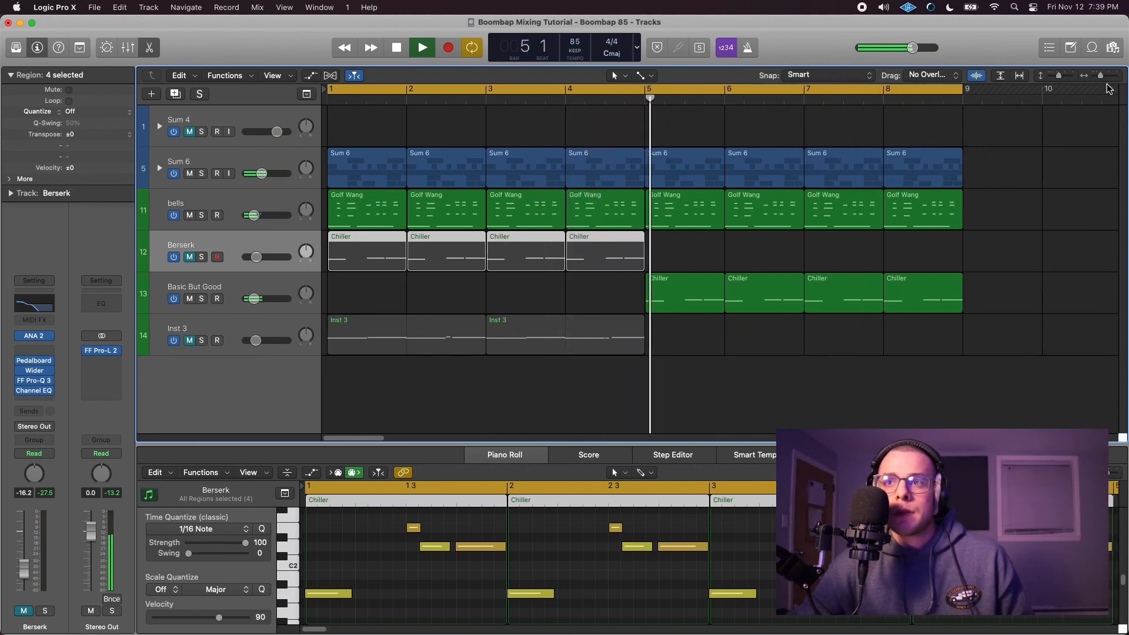
{"action": "left_click_drag", "start_coordinate": [1102, 81], "coordinate": [1099, 77]}
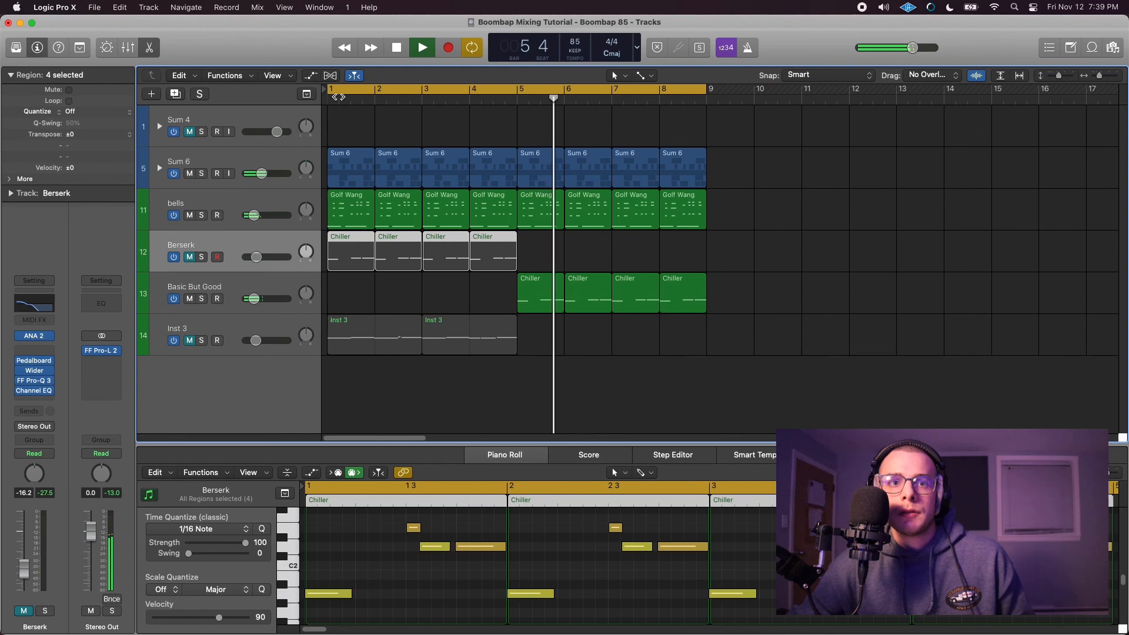
{"action": "left_click_drag", "start_coordinate": [339, 97], "coordinate": [518, 98]}
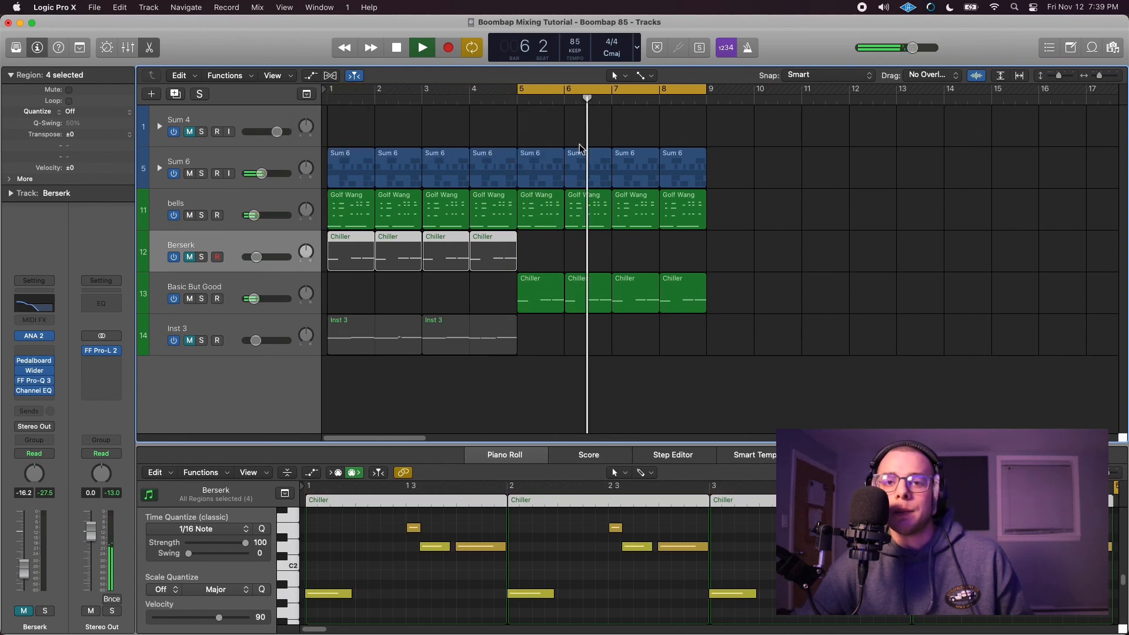